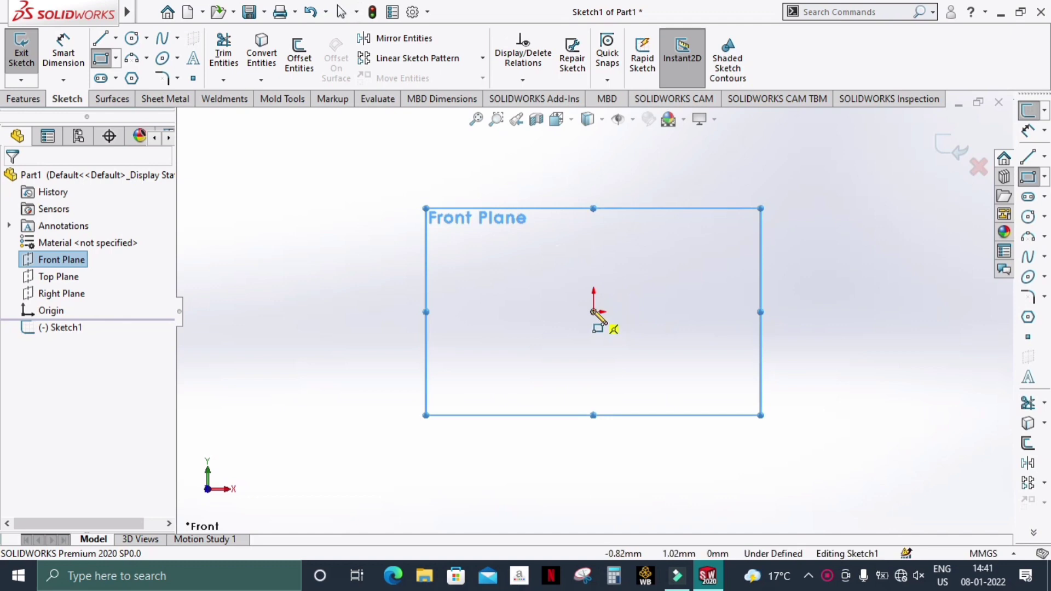
Step: Sketch a corner rectangle on the Front Plane, extending up and left from the origin, about 8.6 mm wide and 15.2 mm high
left_click_drag(594, 312, 577, 284)
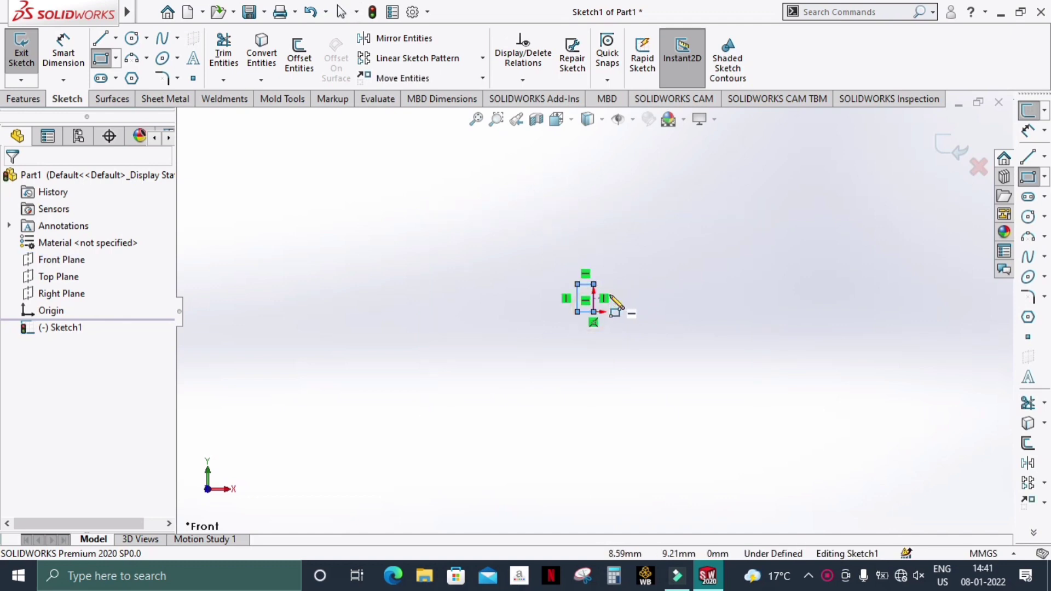
key("Escape")
scroll(586, 302, "down", 6)
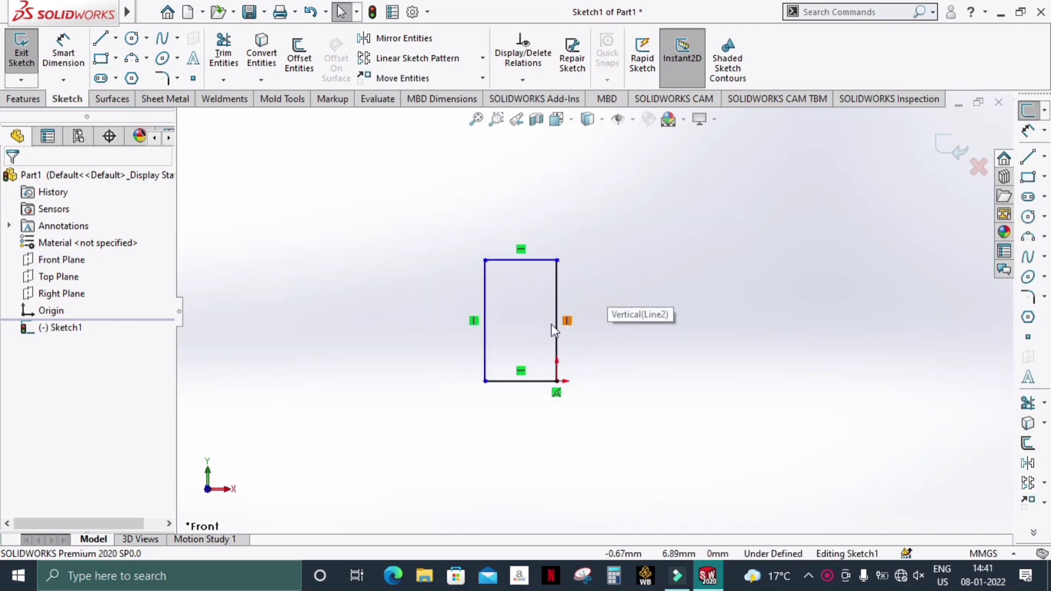
Step: Dimension the rectangle's top edge to a width of 9 mm
left_click(64, 53)
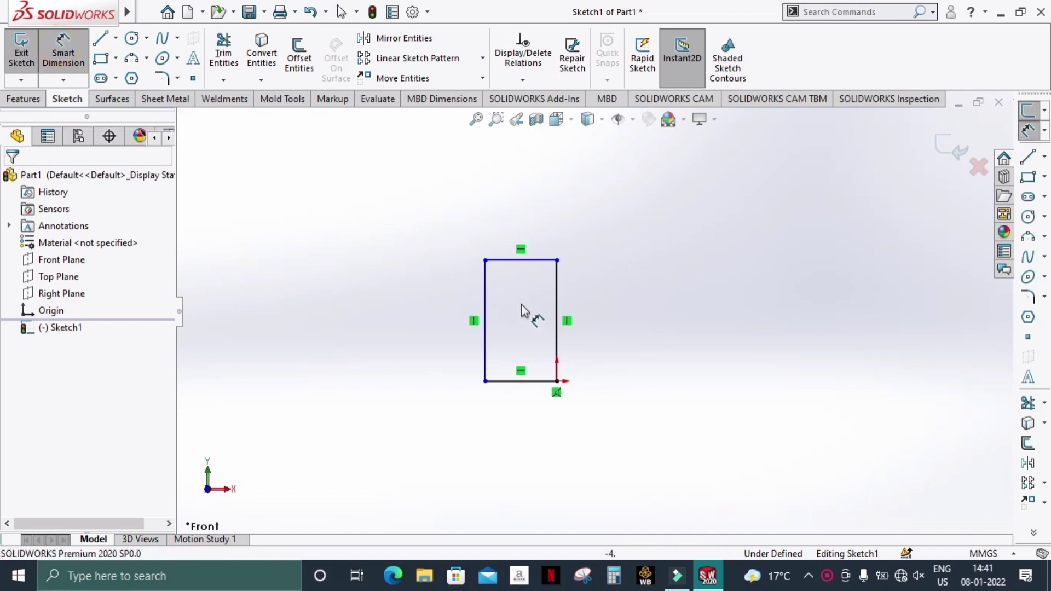
left_click(524, 262)
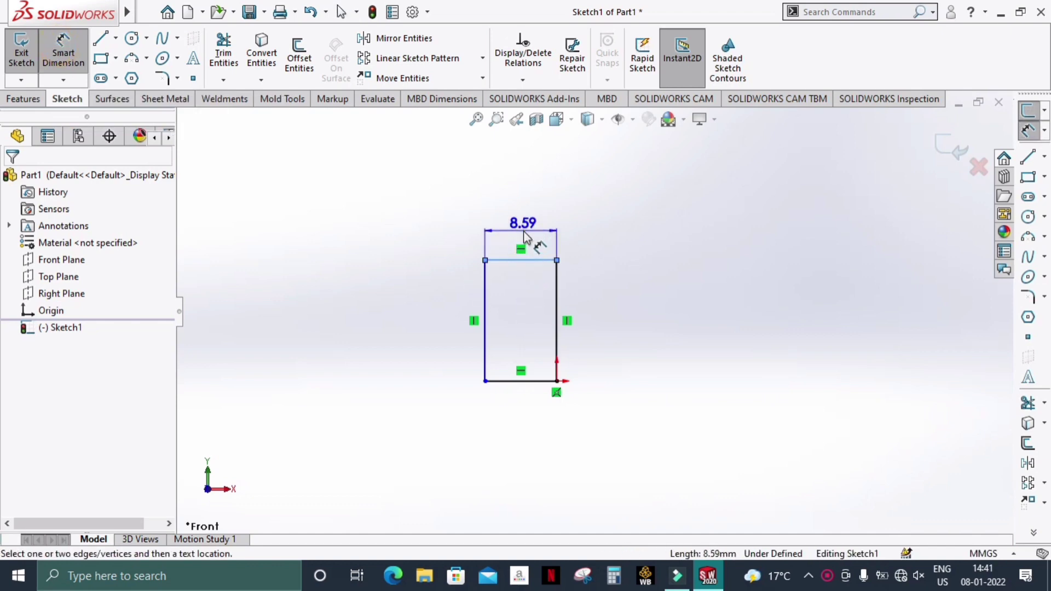
left_click(525, 237)
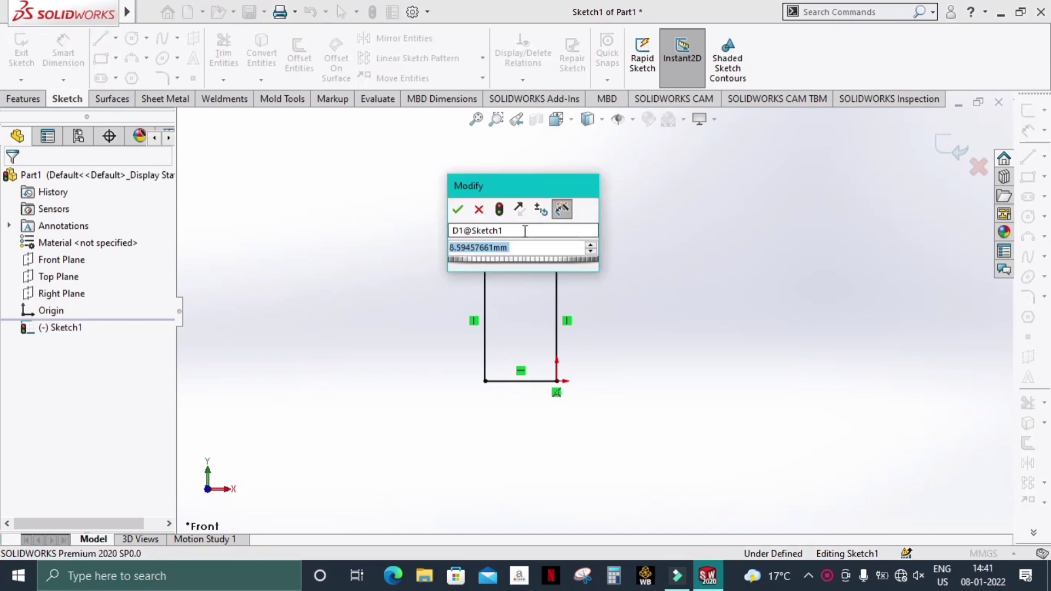
type("9")
key("Return")
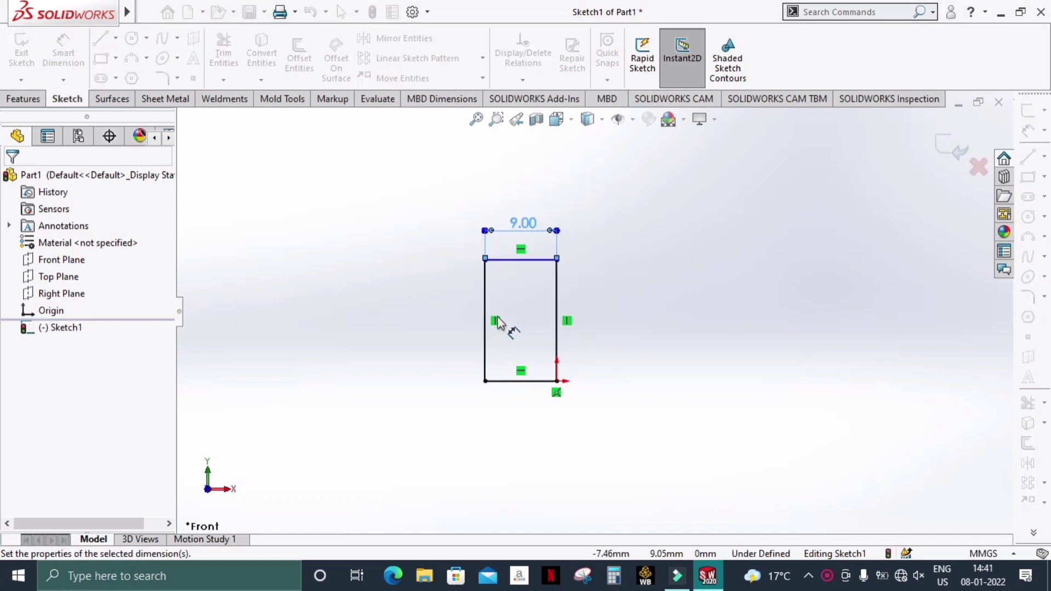
Step: Dimension the rectangle's left edge to a height of 20 mm and close the sketch
left_click(484, 324)
left_click(384, 346)
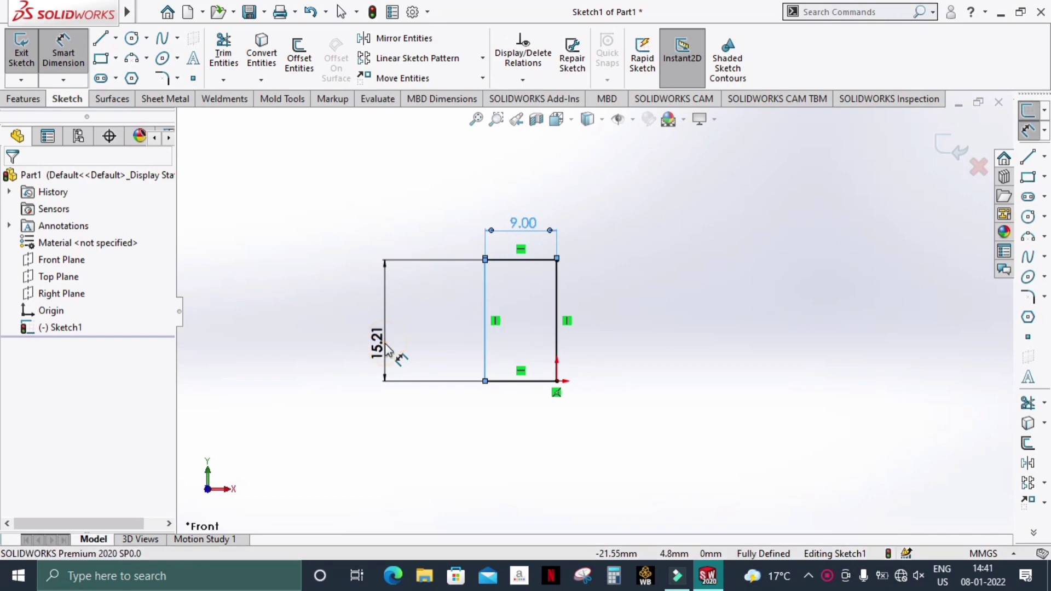
type("20")
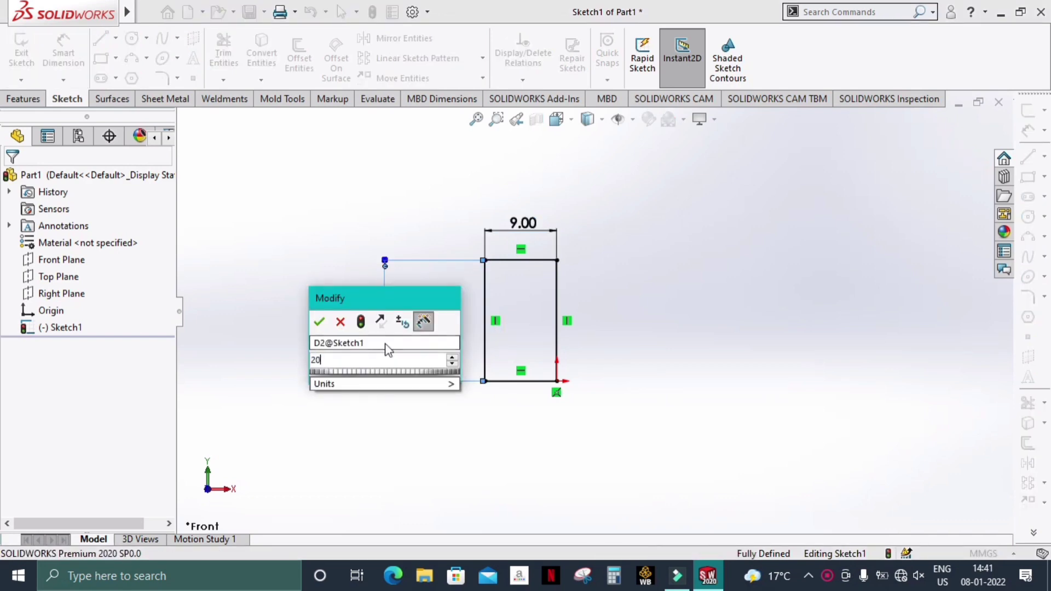
key("Return")
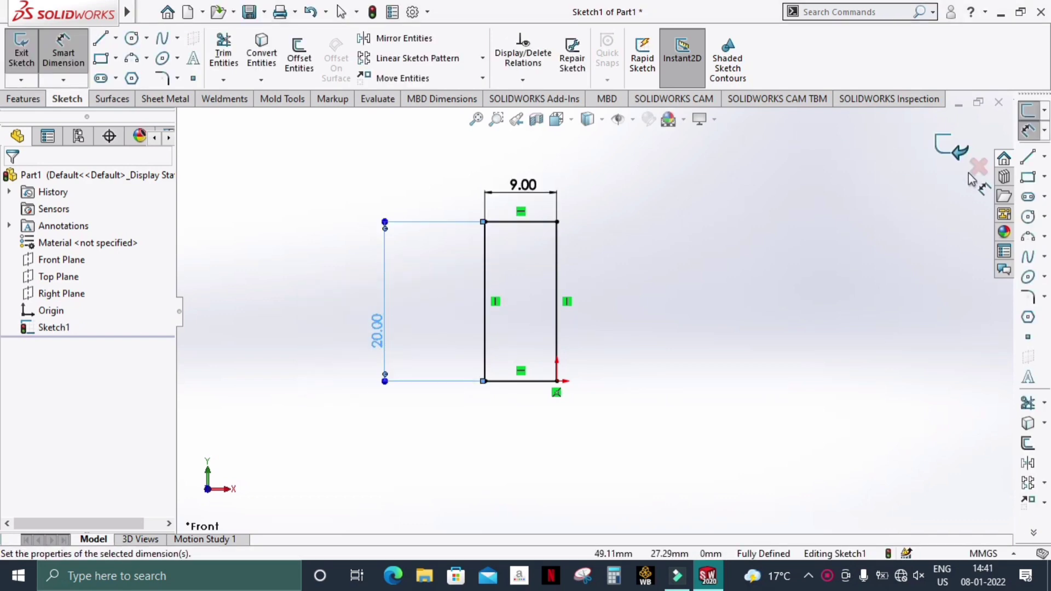
left_click(949, 155)
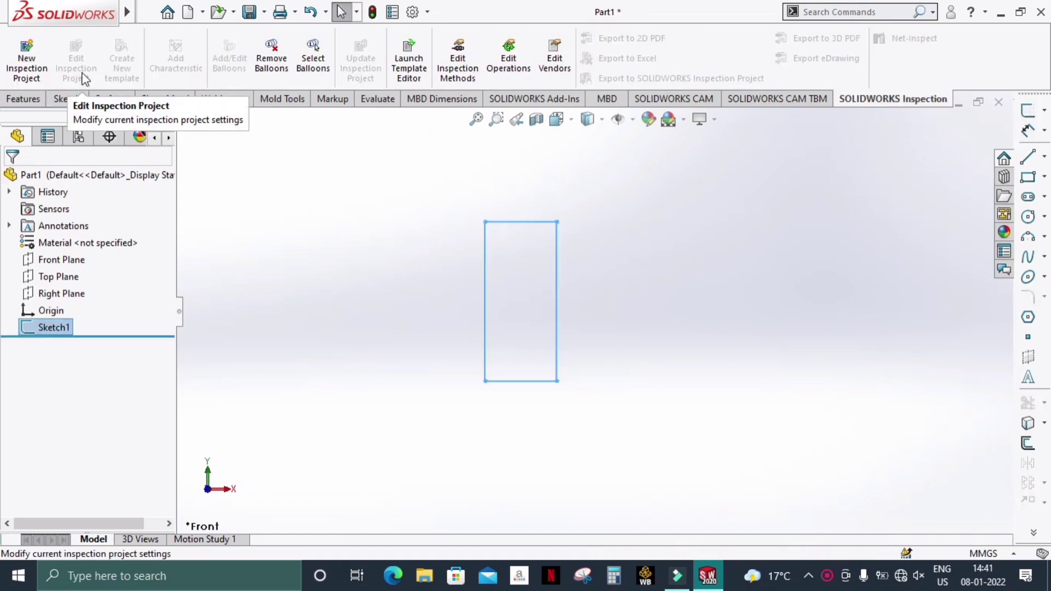
Step: Extrude the rectangle as a blind boss with a depth of 6 mm
left_click(25, 99)
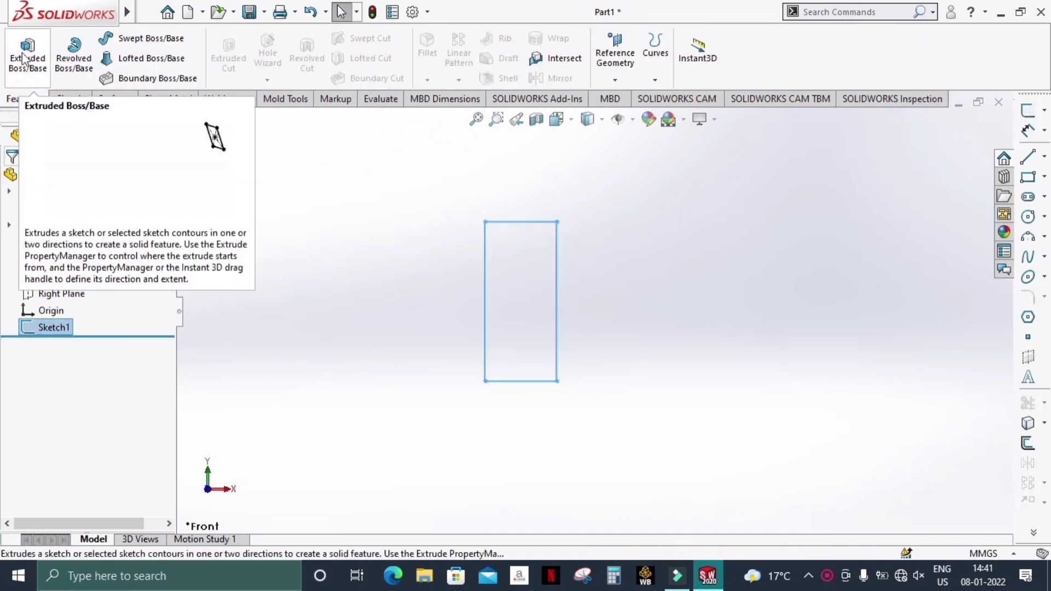
left_click(27, 55)
middle_click_drag(424, 360, 384, 346)
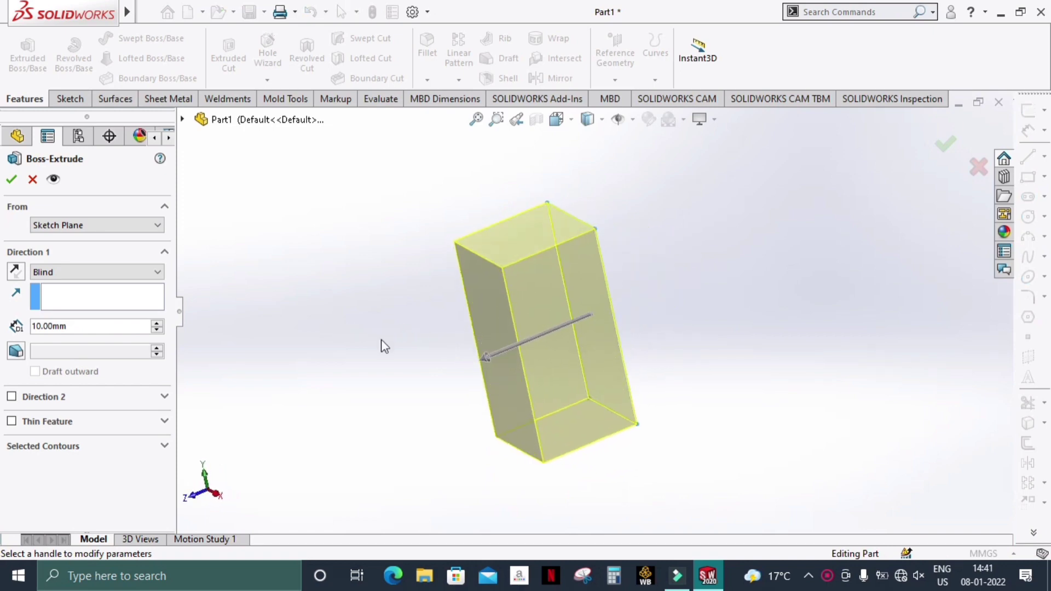
double_click(100, 326)
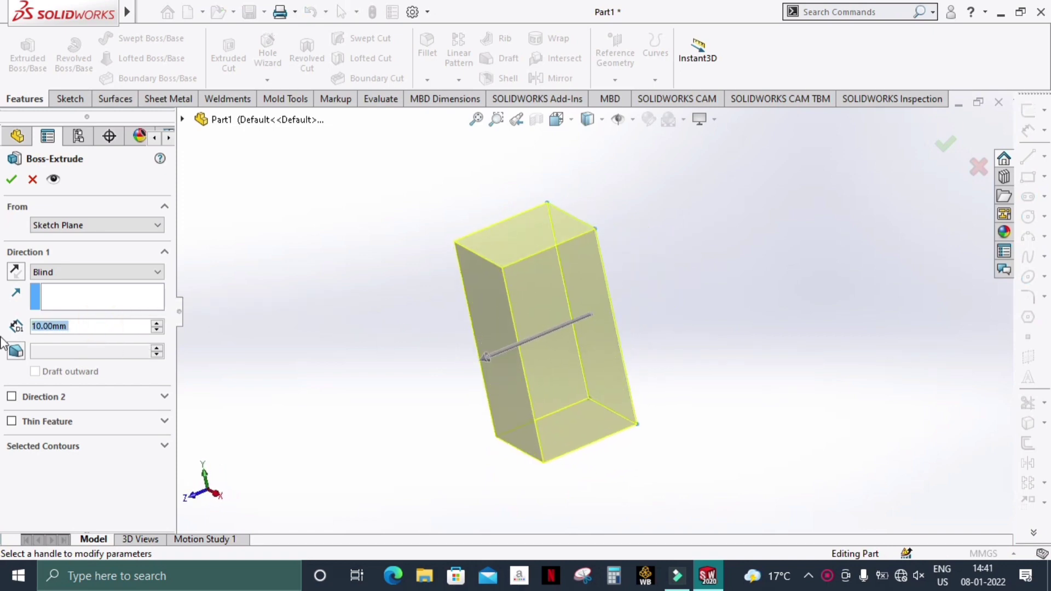
type("6")
key("Return")
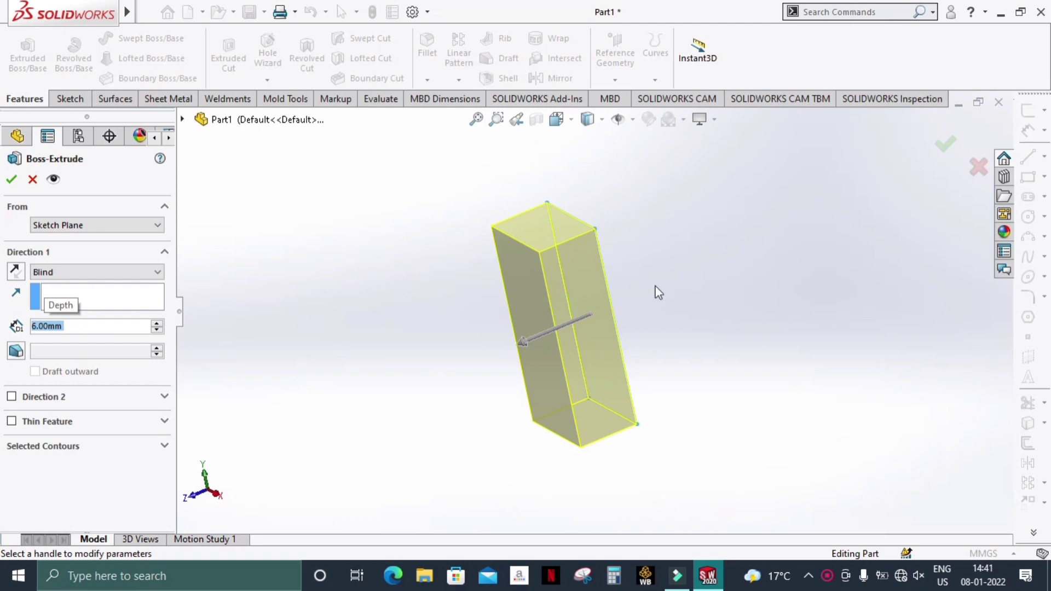
middle_click_drag(658, 293, 715, 194)
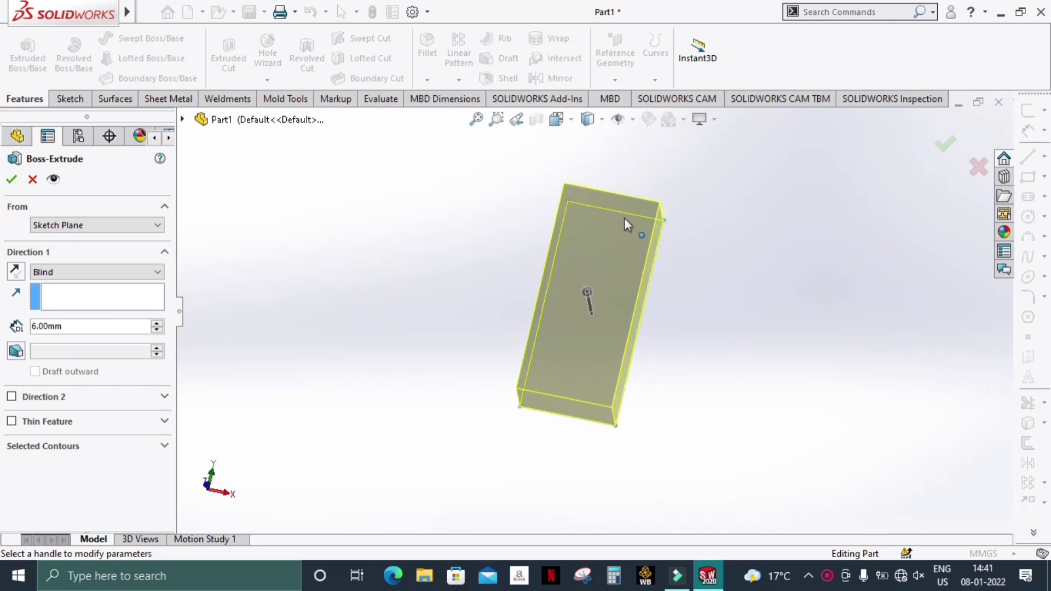
left_click(13, 180)
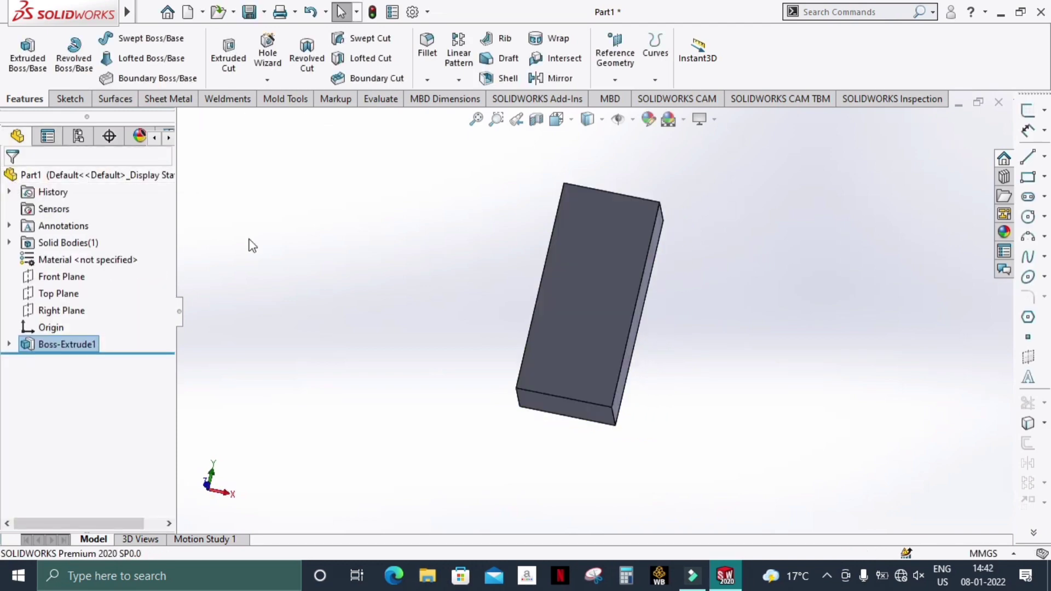
Step: Fillet all edges of the block's small bottom end face with a 3 mm radius
middle_click_drag(478, 250, 689, 393)
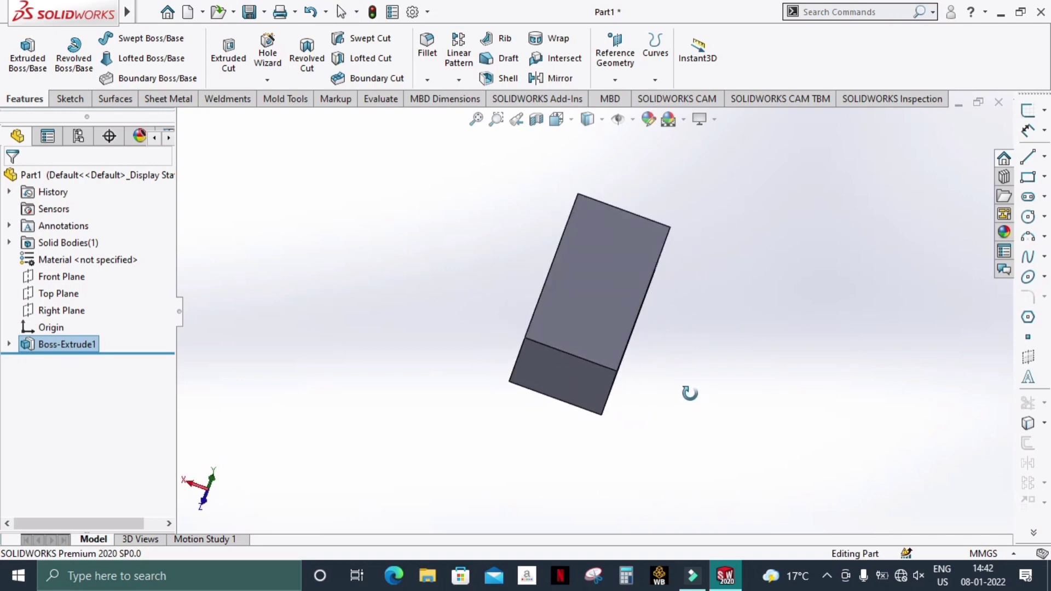
left_click(584, 370)
left_click(427, 46)
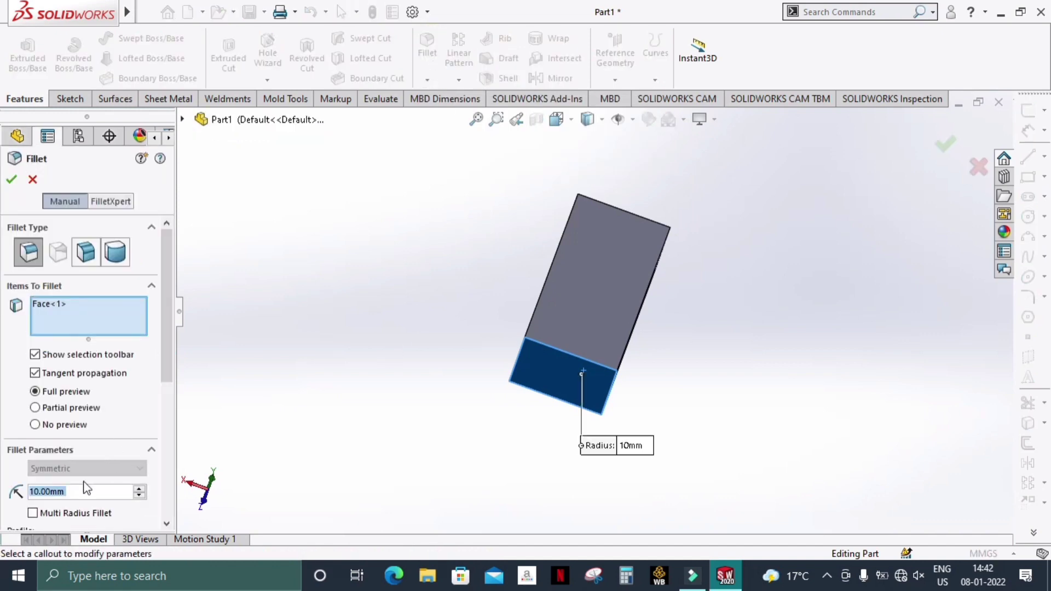
scroll(86, 487, "down", 5)
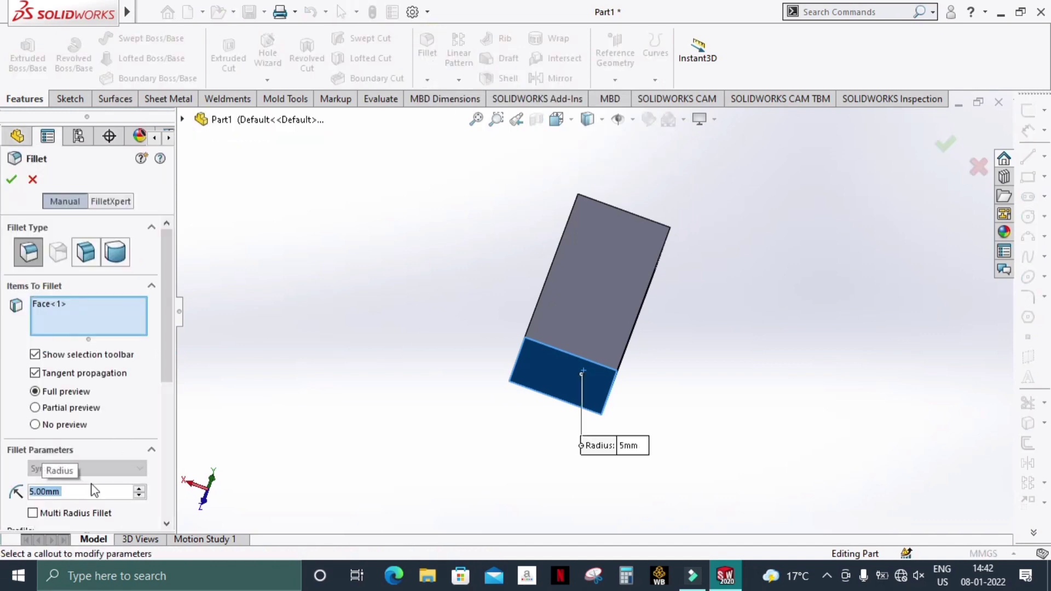
type("3")
key("Return")
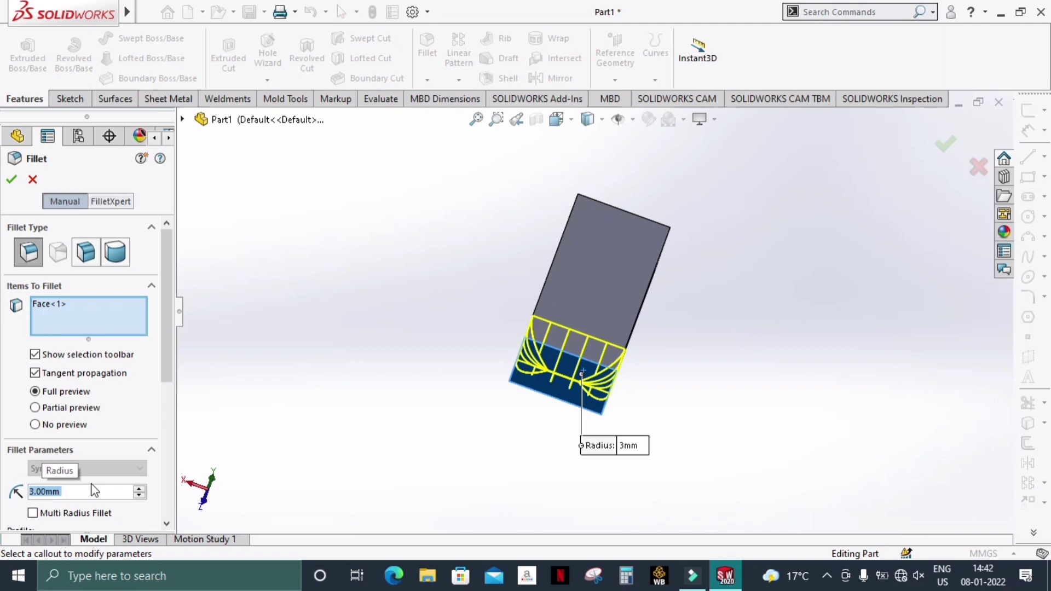
left_click(11, 179)
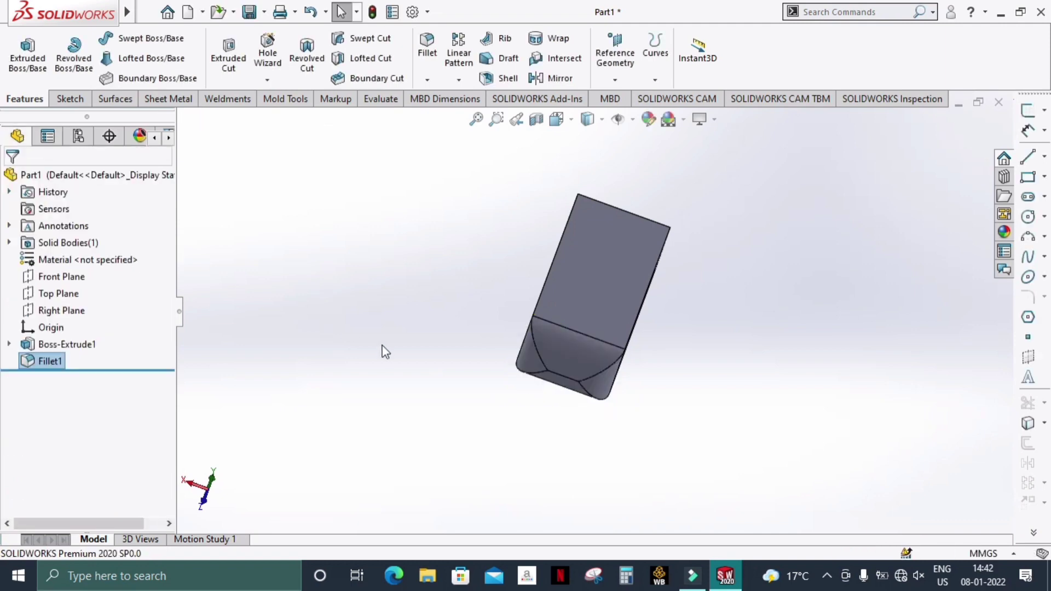
Step: Start a sketch on the Front Plane and draw a horizontal line about 14.7 mm long across the block, just above the filleted end
middle_click_drag(383, 352, 396, 517)
middle_click_drag(383, 348, 434, 439)
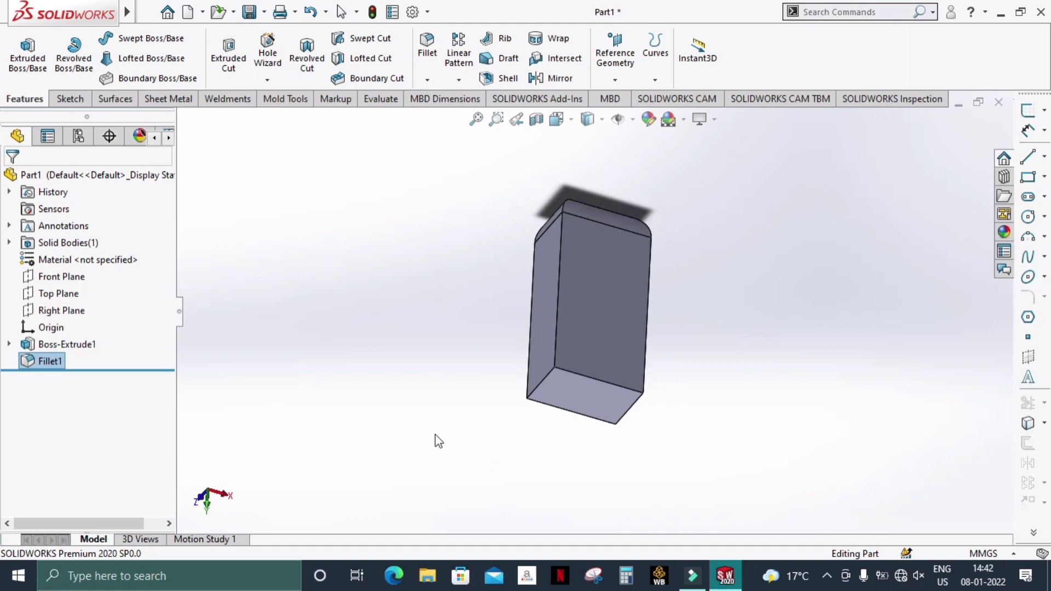
left_click(52, 281)
left_click(64, 262)
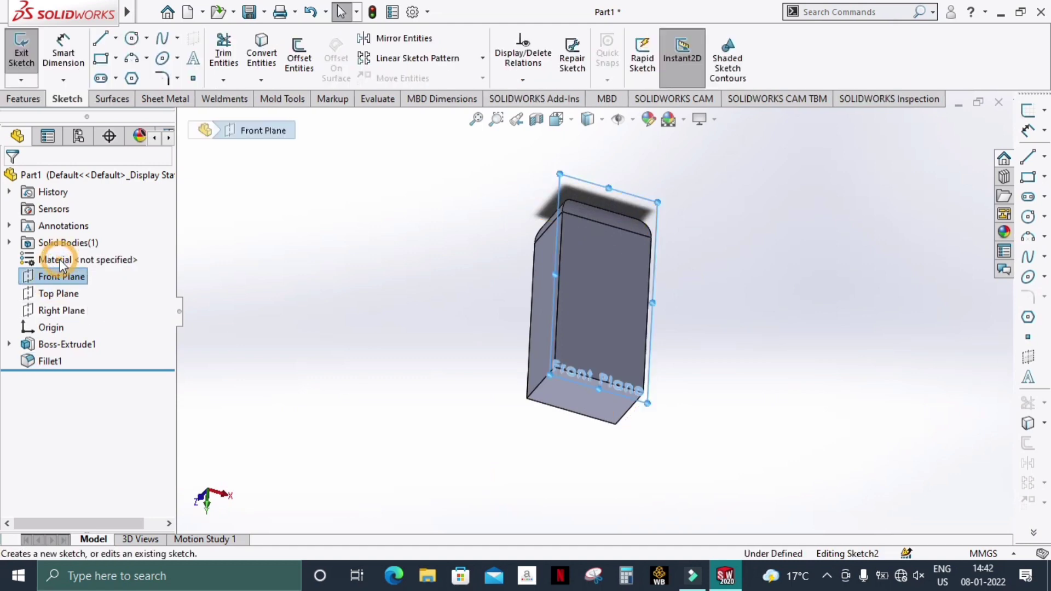
left_click(556, 118)
left_click(607, 186)
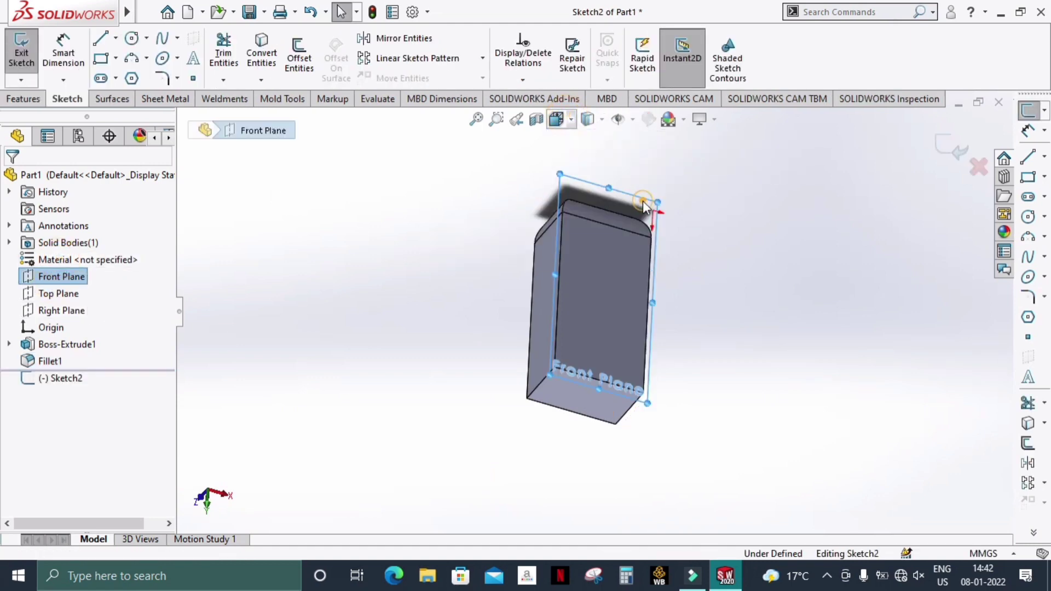
left_click(574, 120)
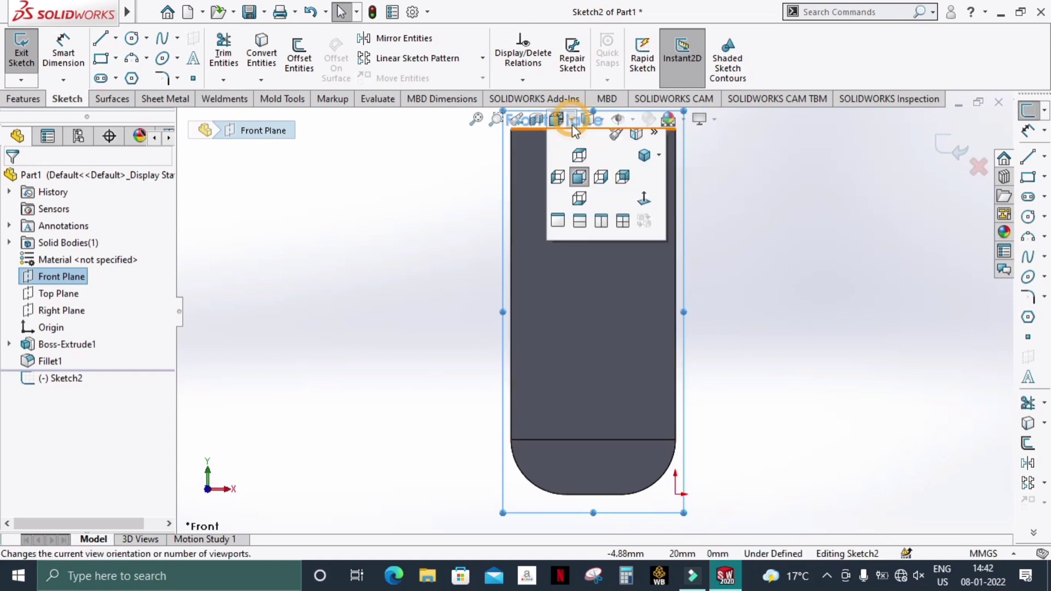
left_click(640, 204)
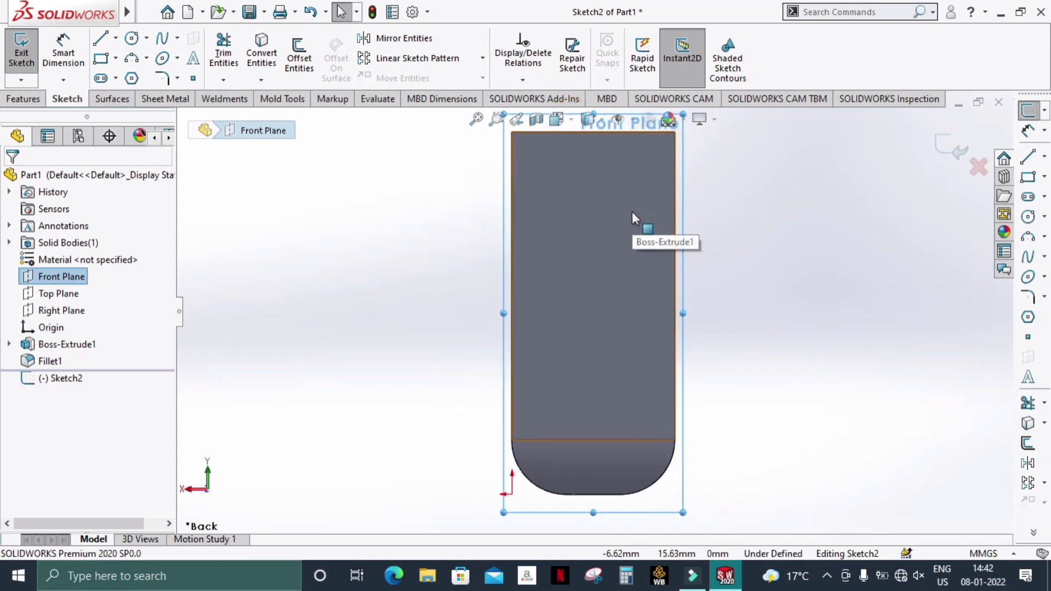
left_click(100, 39)
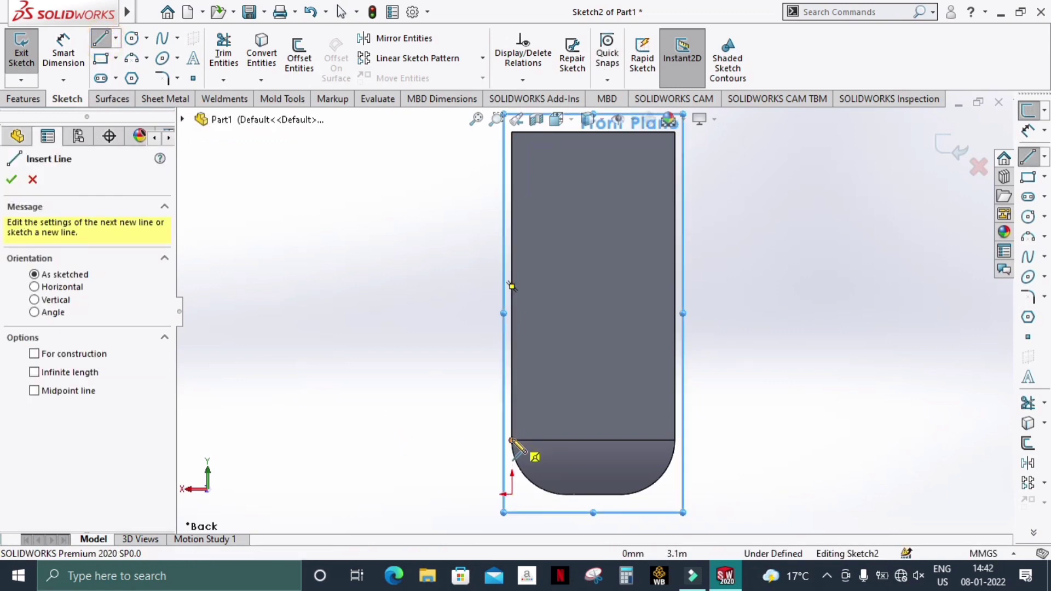
left_click(454, 430)
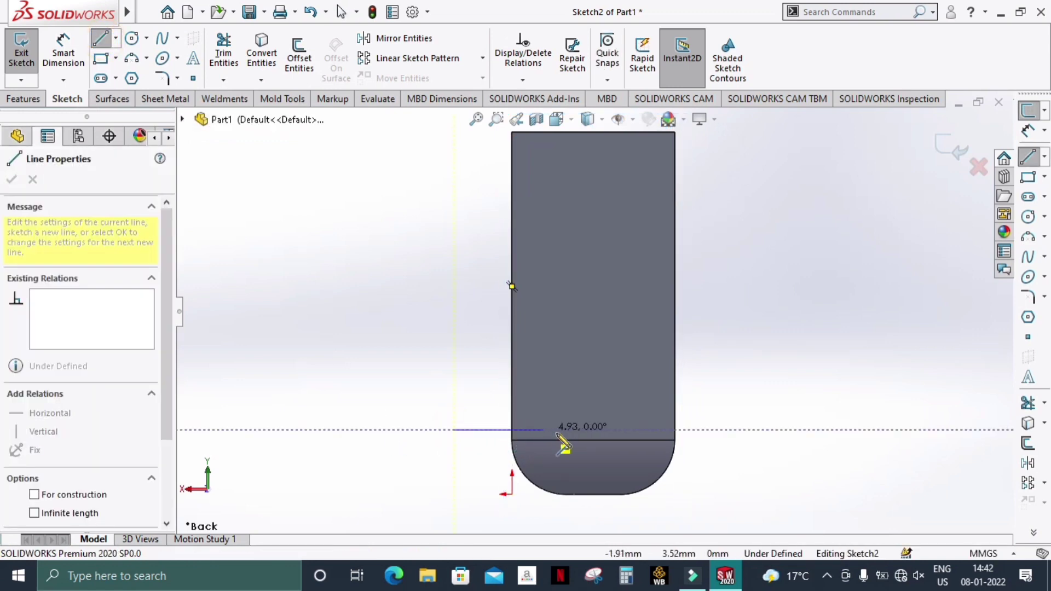
left_click(720, 430)
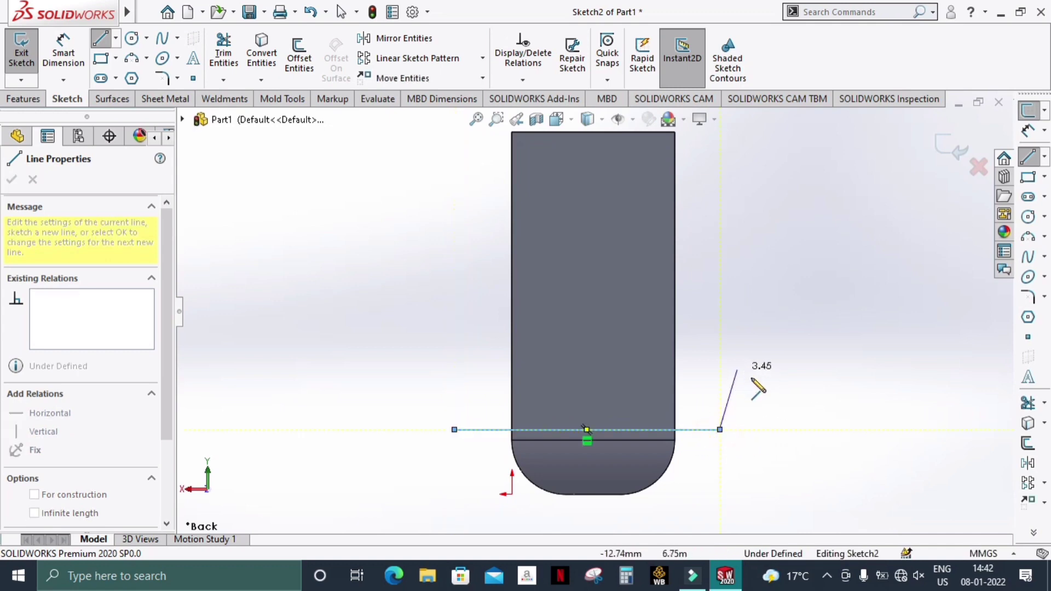
key("Escape")
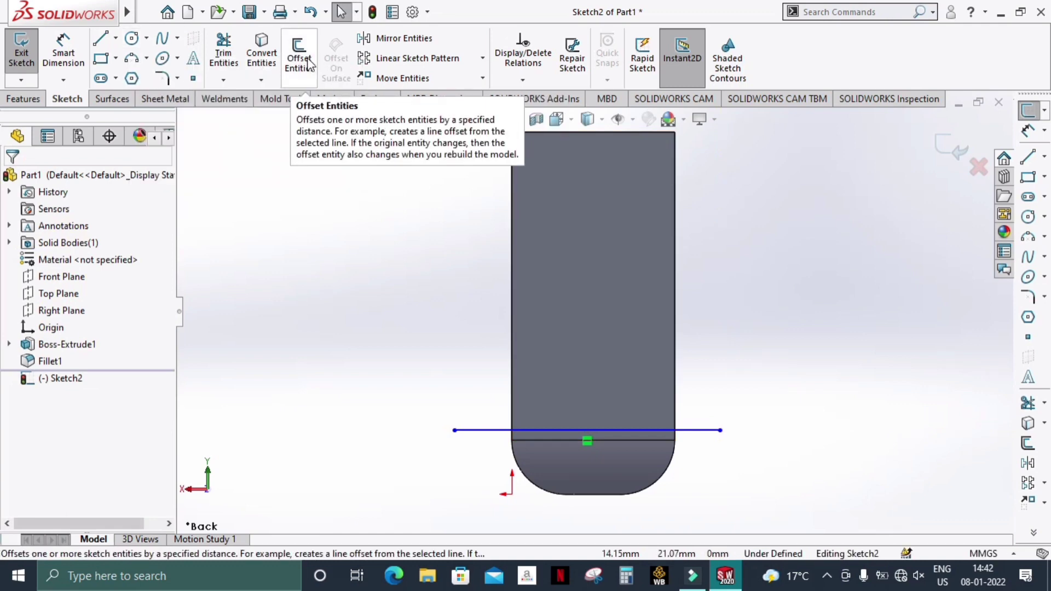
Step: Offset the horizontal line 0.6 mm upward, away from the filleted end, and close the sketch
left_click(286, 47)
left_click(606, 429)
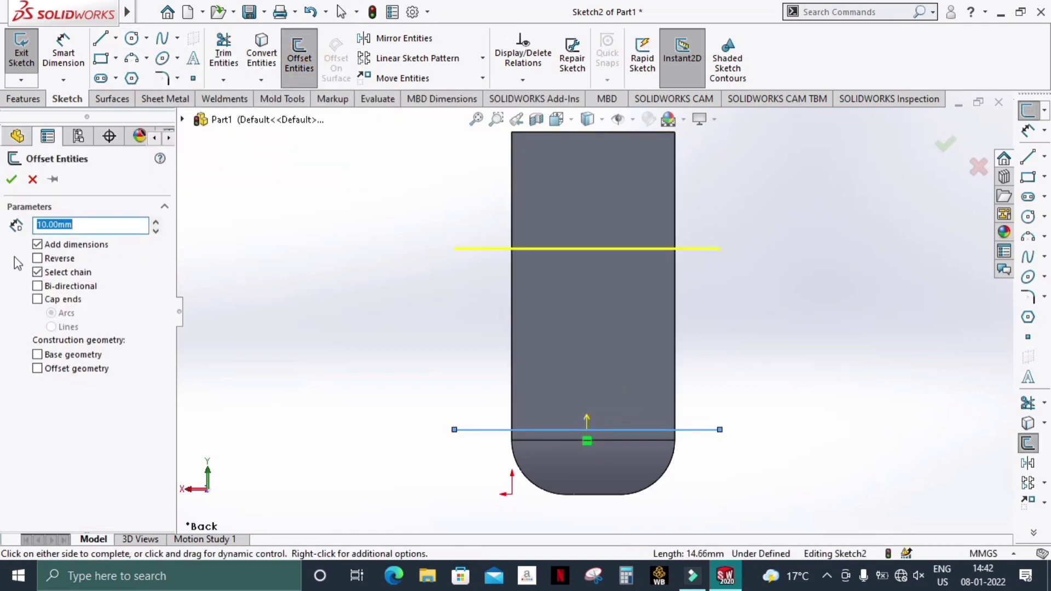
type("1")
key("Return")
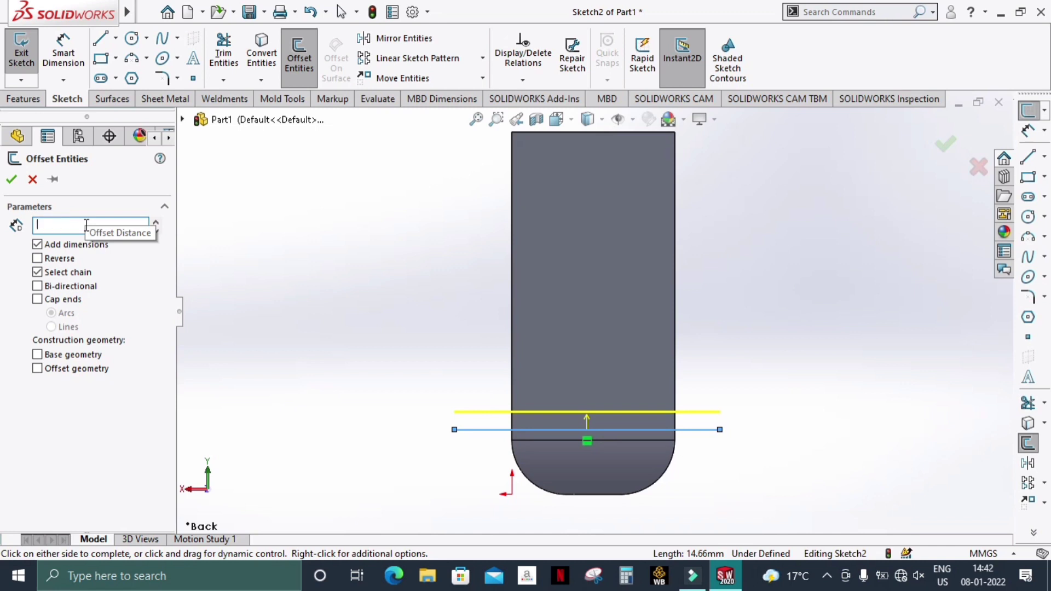
type("0.6")
key("Return")
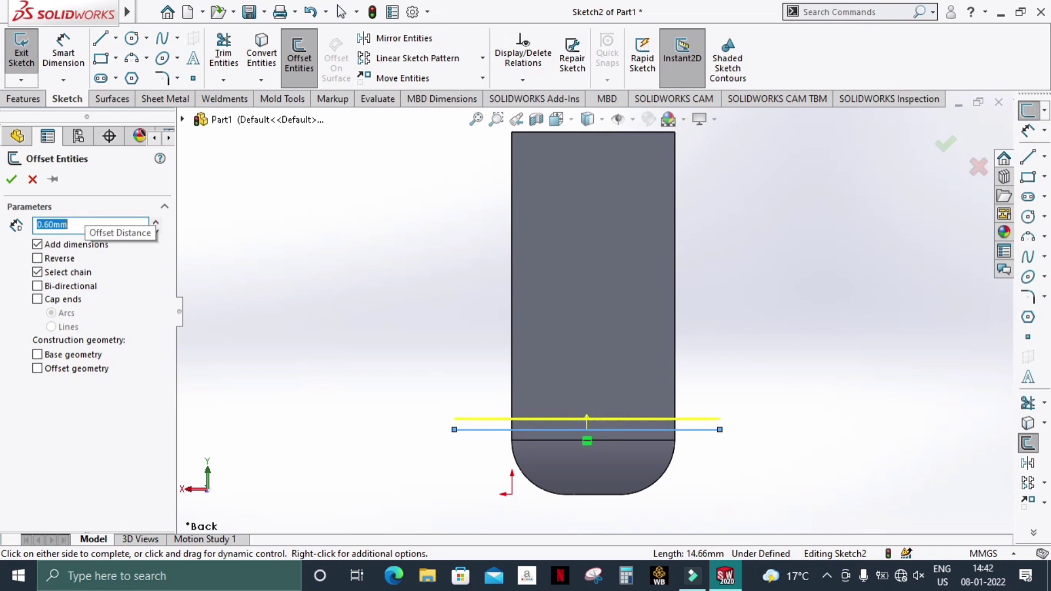
left_click(13, 179)
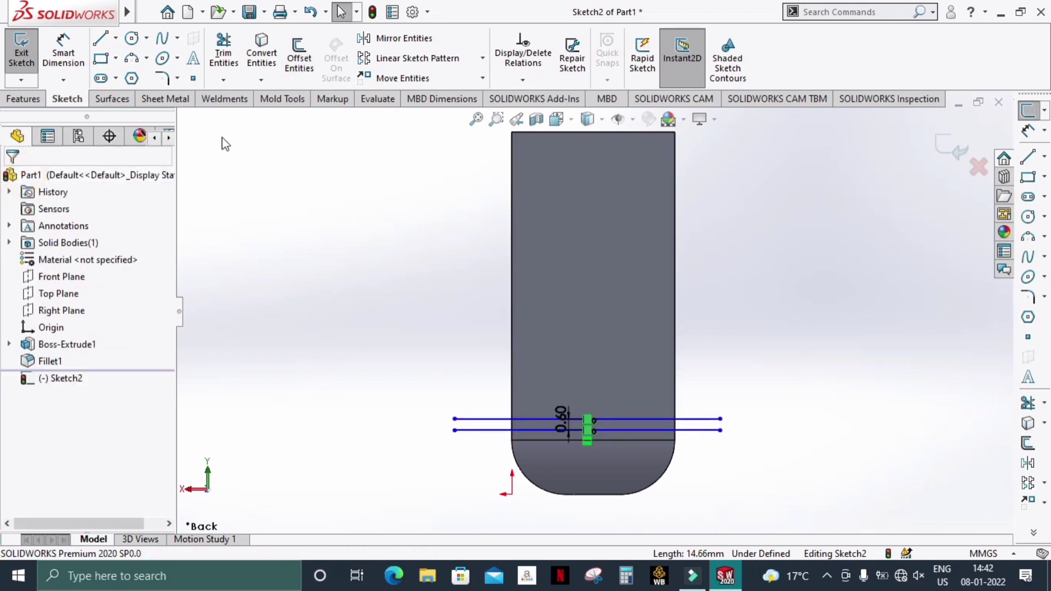
left_click(21, 53)
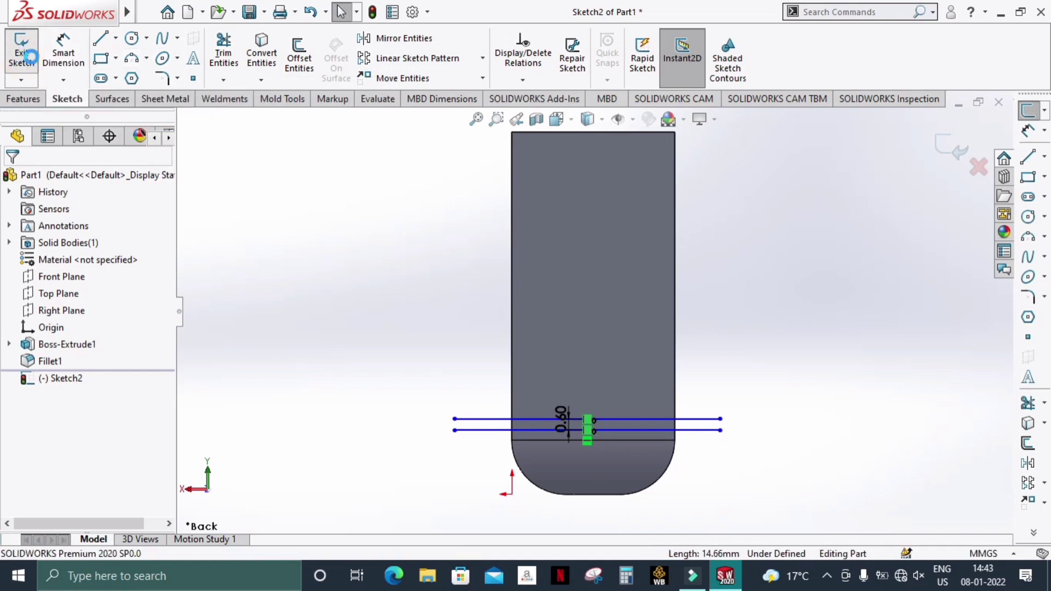
Step: Create a projection split line from the offset-line sketch on the block's four long side faces above the fillet
left_click(654, 80)
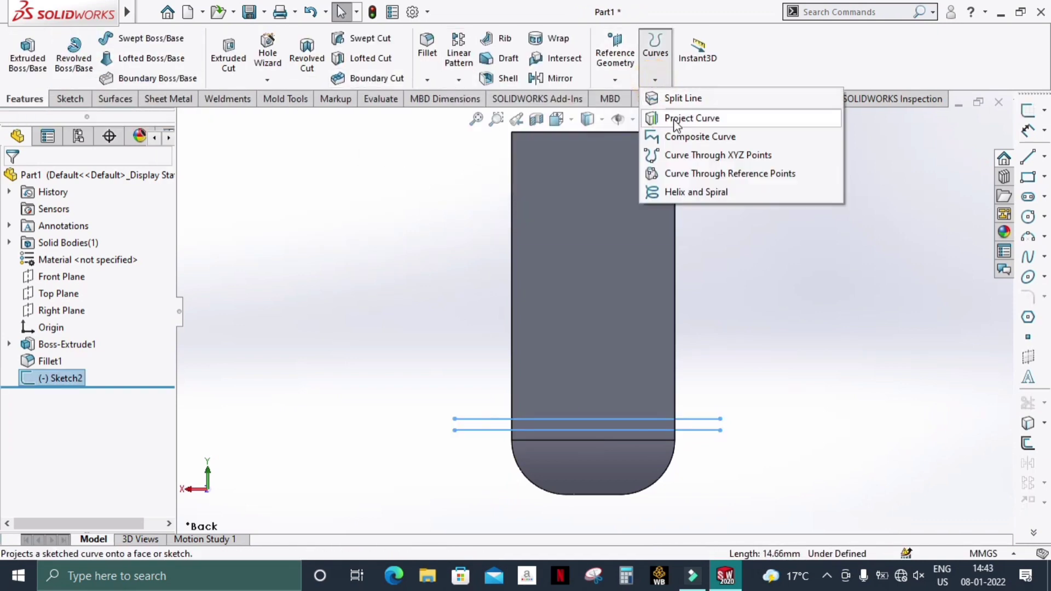
left_click(674, 99)
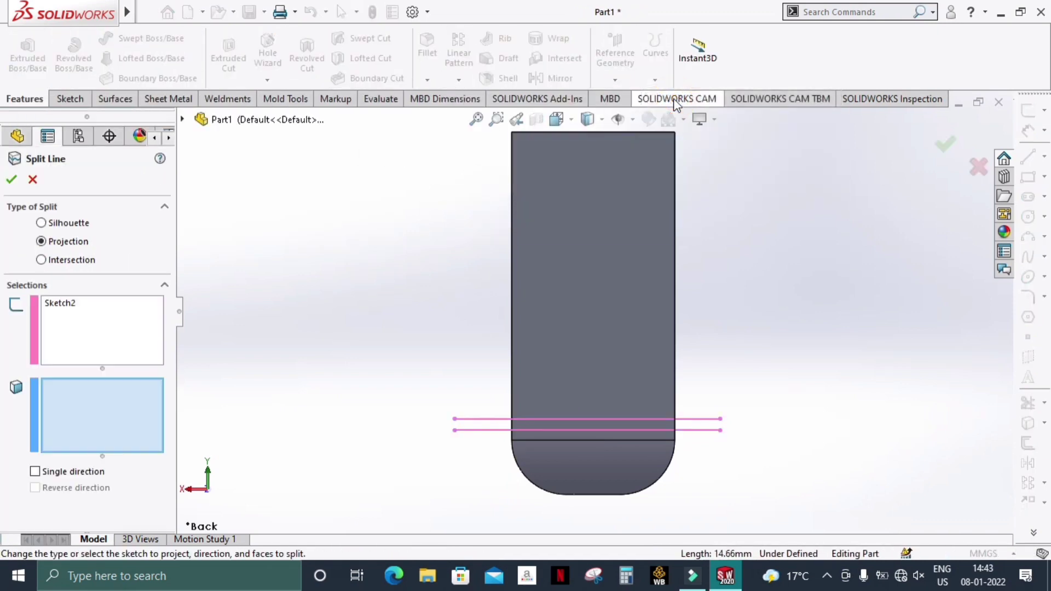
left_click(576, 248)
middle_click_drag(779, 281, 634, 311)
left_click(633, 311)
left_click(634, 308)
left_click(663, 290)
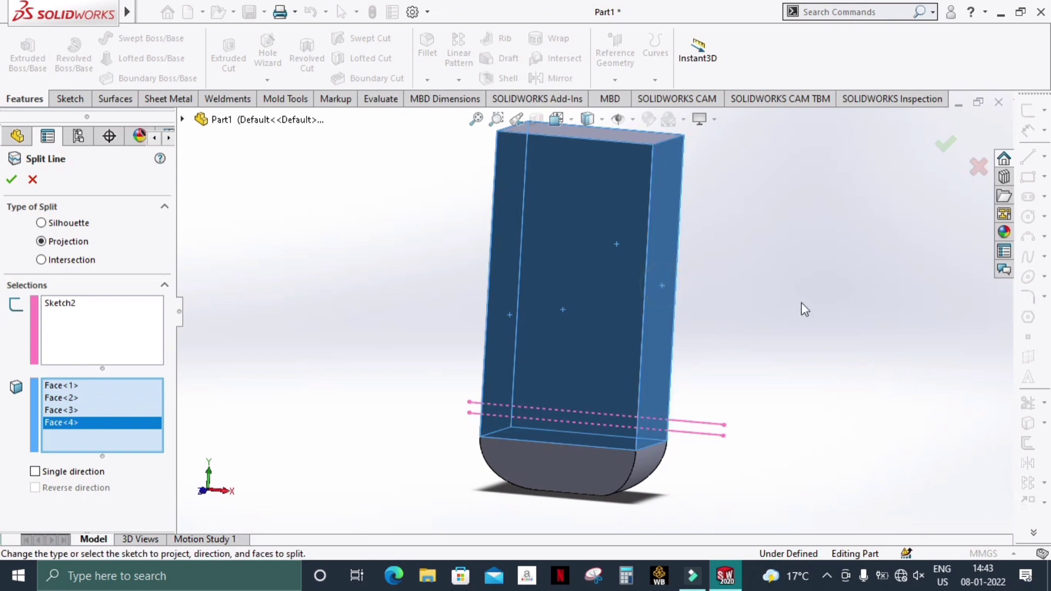
middle_click_drag(801, 307, 622, 234)
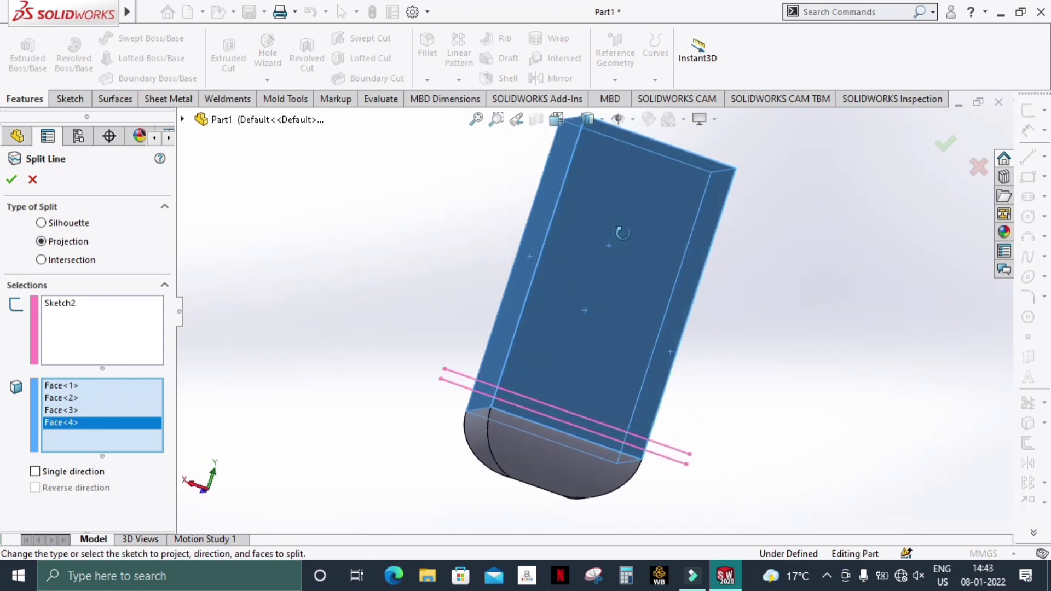
left_click(945, 147)
middle_click_drag(813, 239, 758, 258)
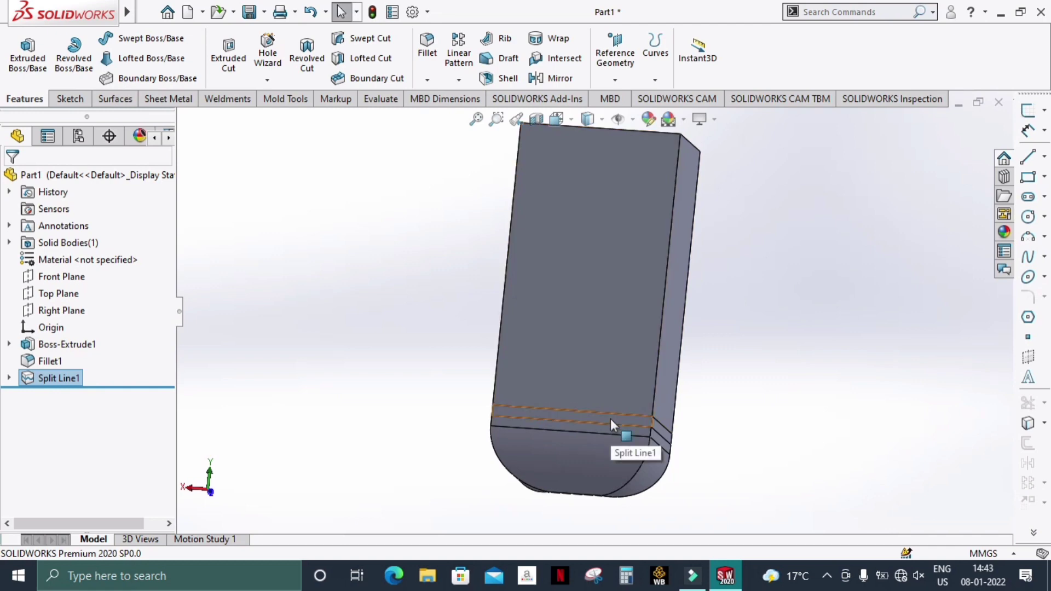
left_click(57, 378)
left_click(56, 378)
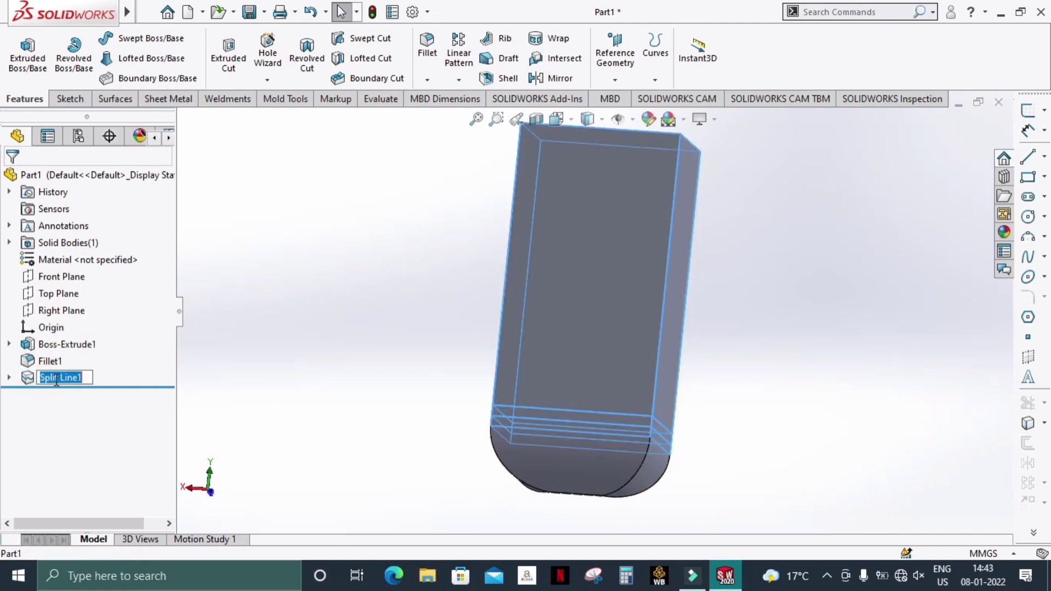
left_click(271, 390)
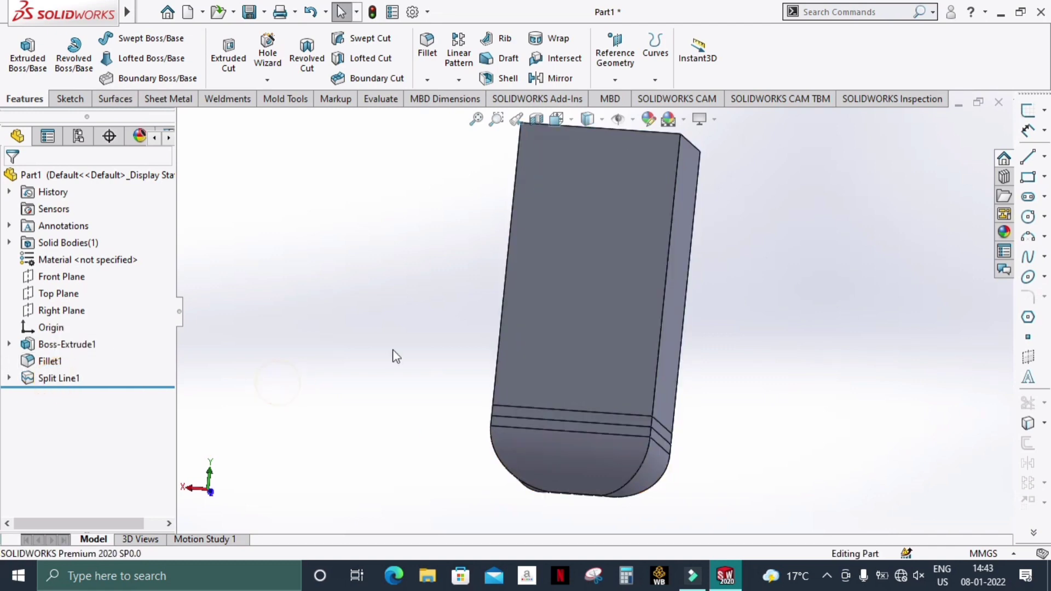
middle_click_drag(394, 357, 510, 390)
scroll(511, 390, "down", 5)
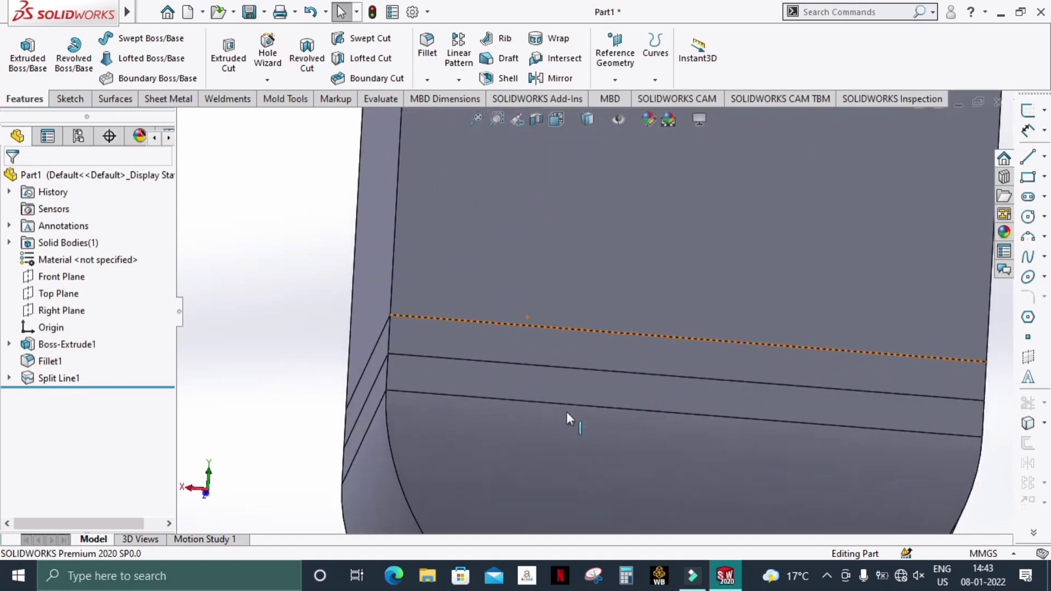
left_click(521, 340)
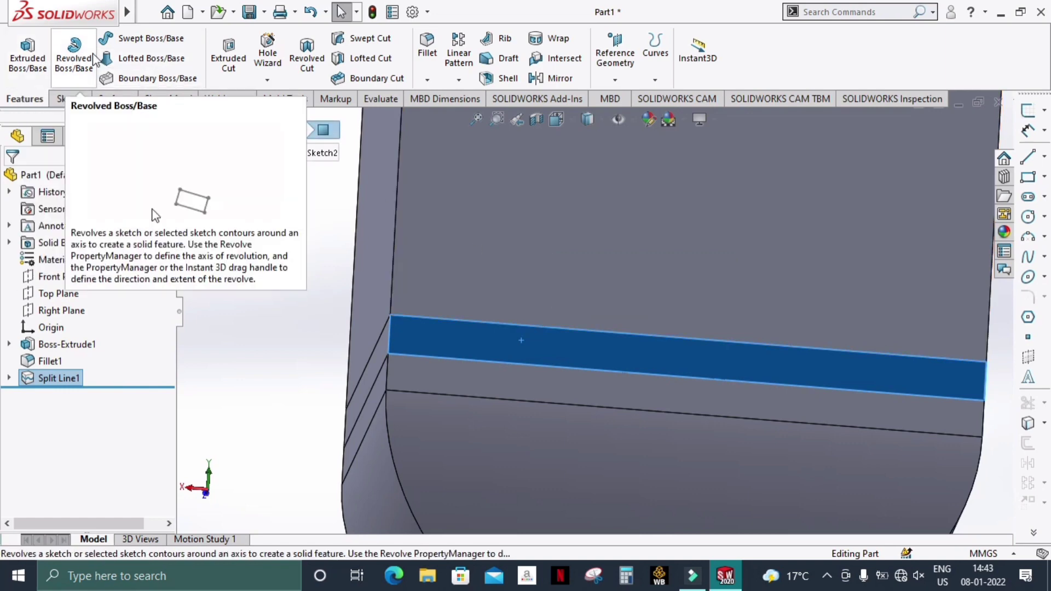
left_click(229, 58)
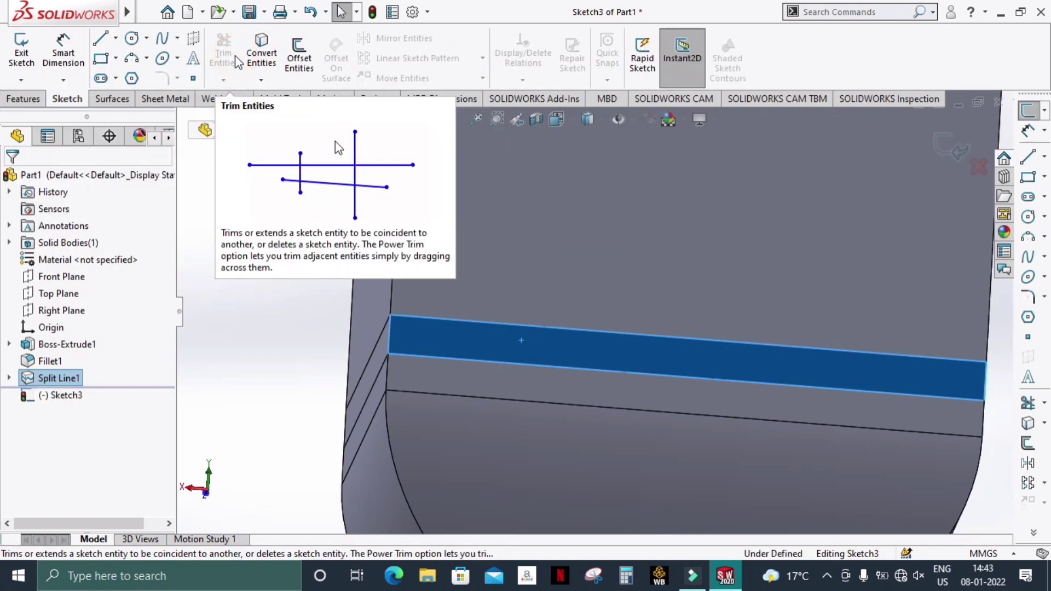
left_click(382, 350)
left_click(443, 342, "ctrl")
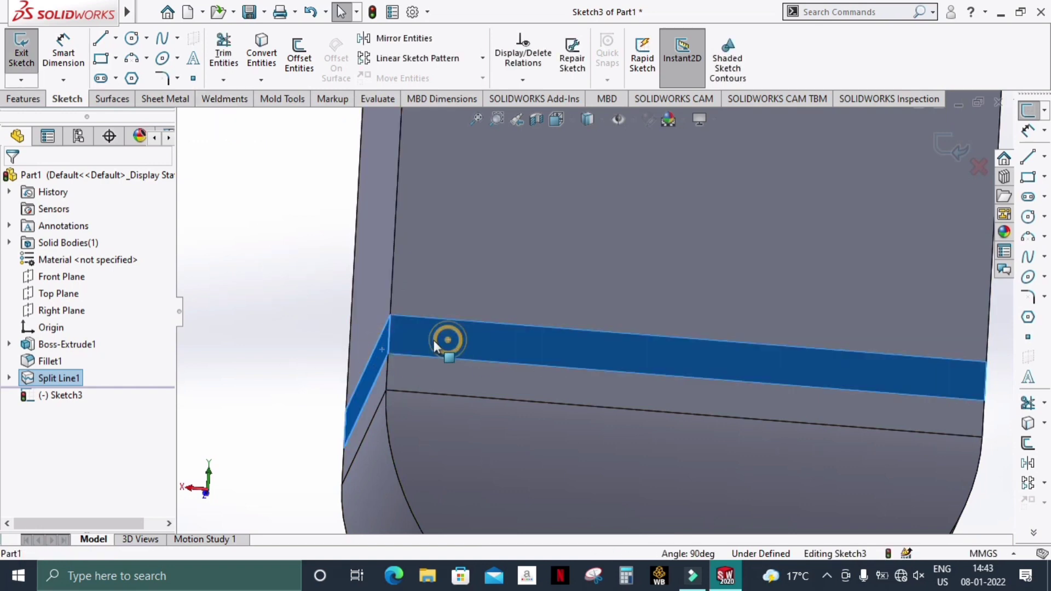
scroll(305, 376, "up", 5)
scroll(358, 370, "down", 3)
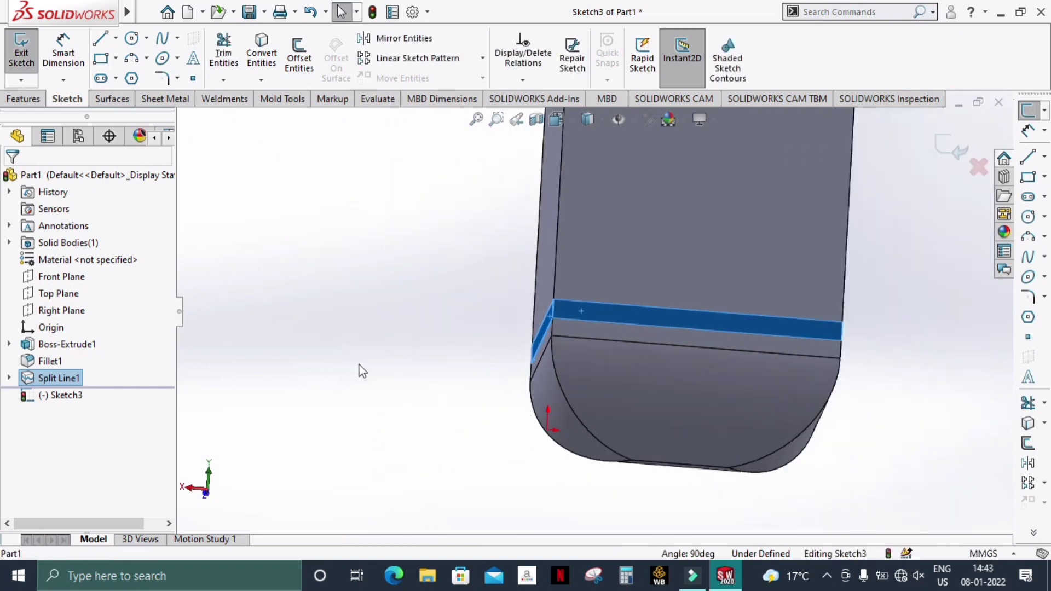
left_click(25, 59)
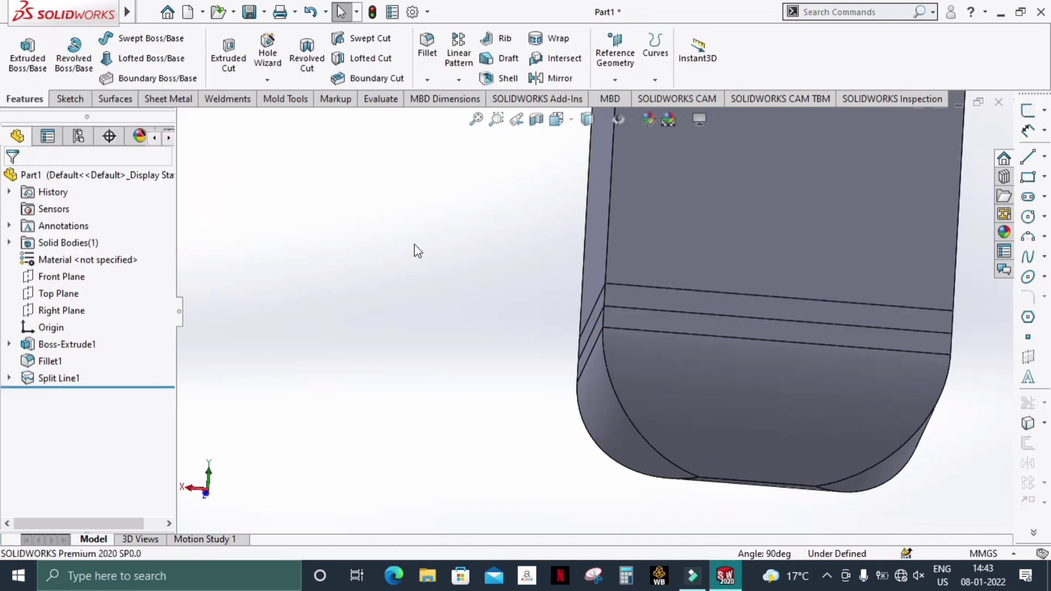
Step: Start a new 3D sketch on the split block
mouse_move(415, 247)
middle_mouse_down()
mouse_move(418, 273)
mouse_move(346, 281)
mouse_move(331, 244)
mouse_move(399, 270)
mouse_move(377, 280)
mouse_move(393, 288)
mouse_move(403, 279)
mouse_move(388, 294)
middle_mouse_up()
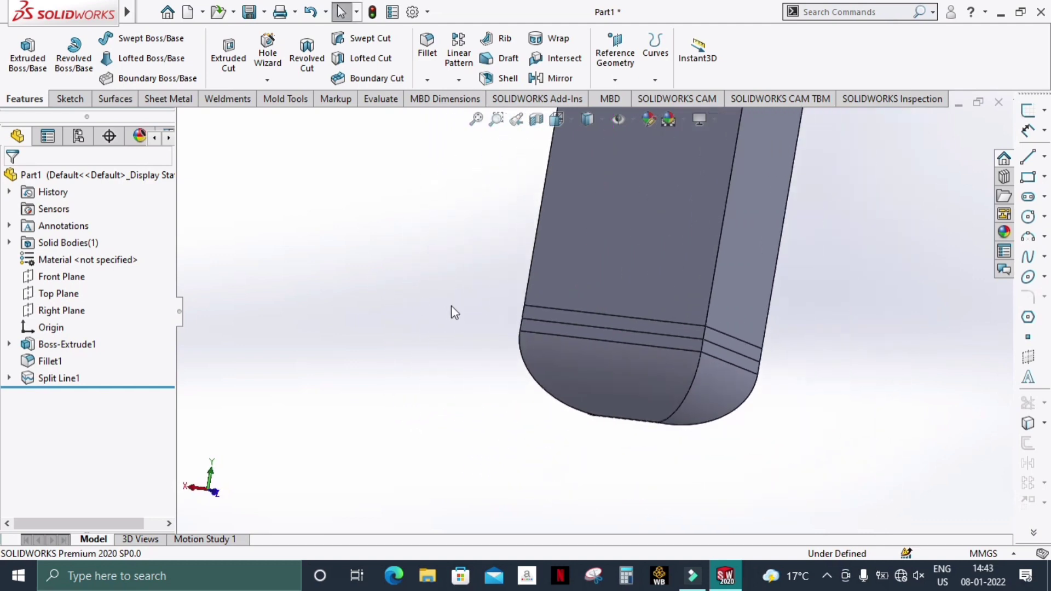
middle_click_drag(451, 307, 570, 310)
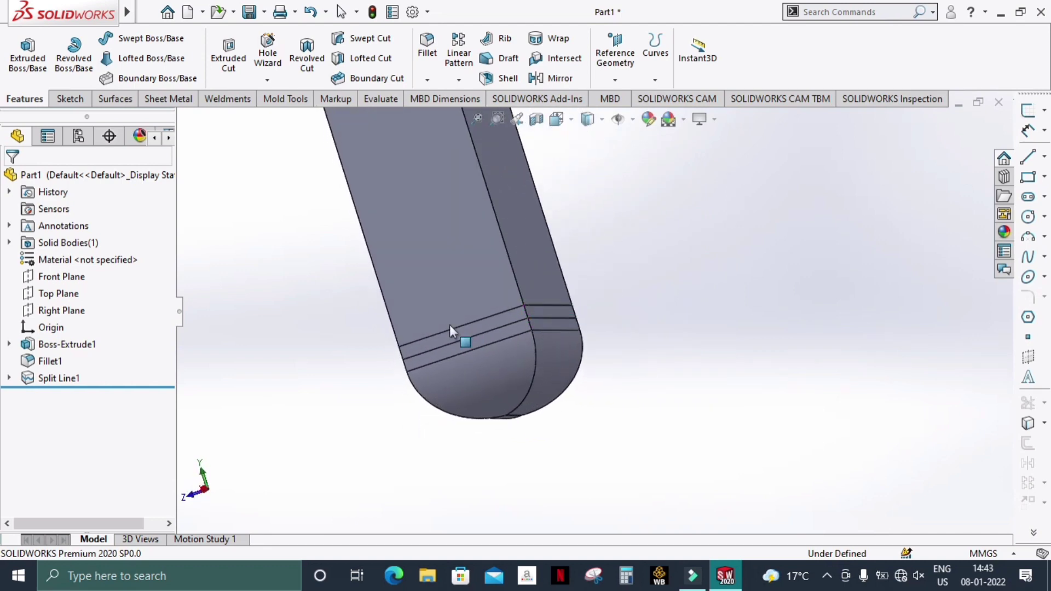
scroll(450, 329, "down", 5)
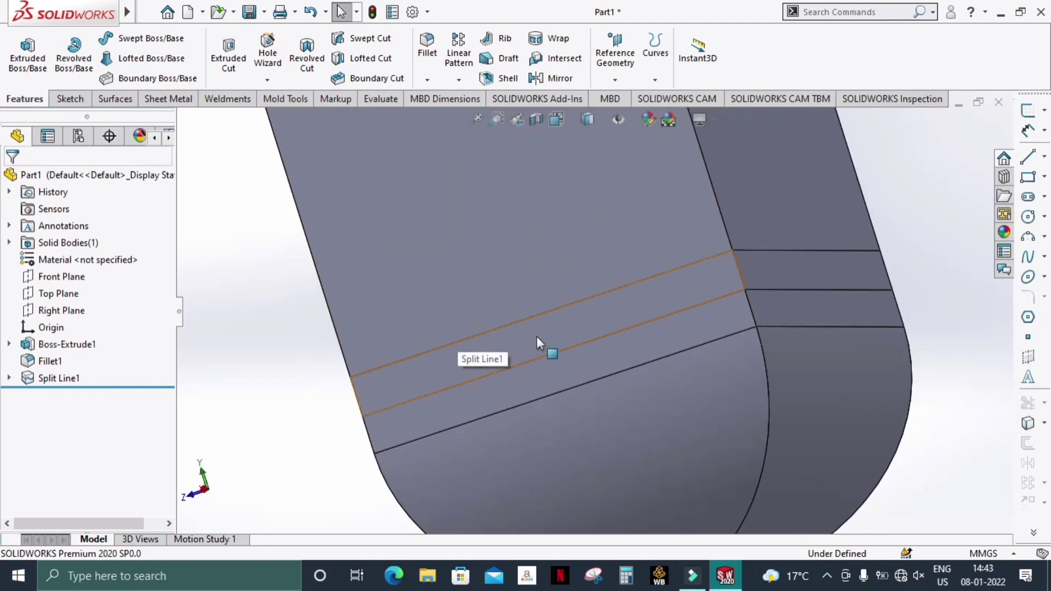
left_click(78, 102)
left_click(26, 57)
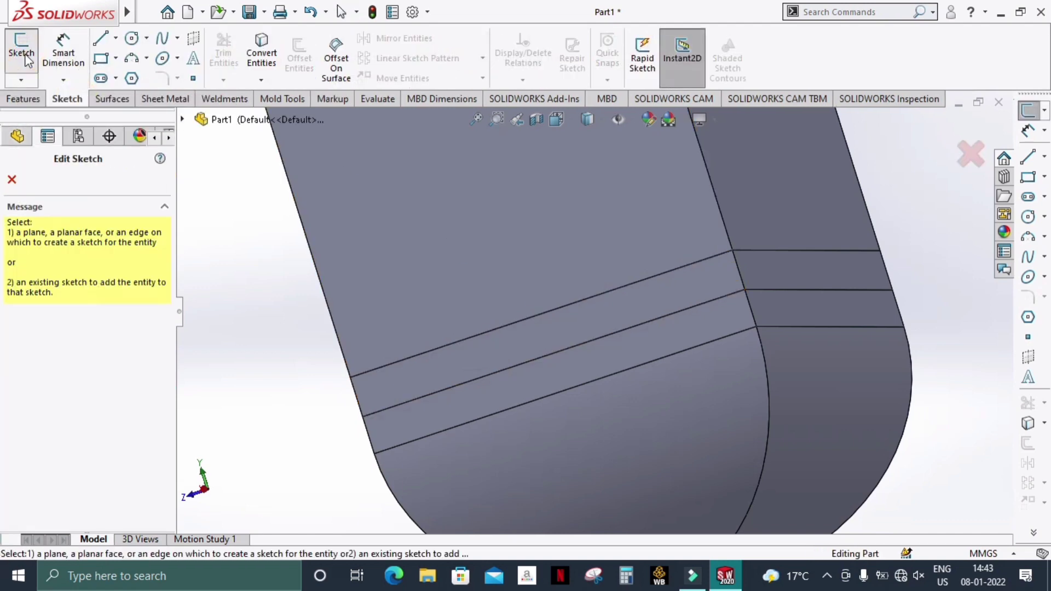
left_click(26, 57)
left_click(21, 80)
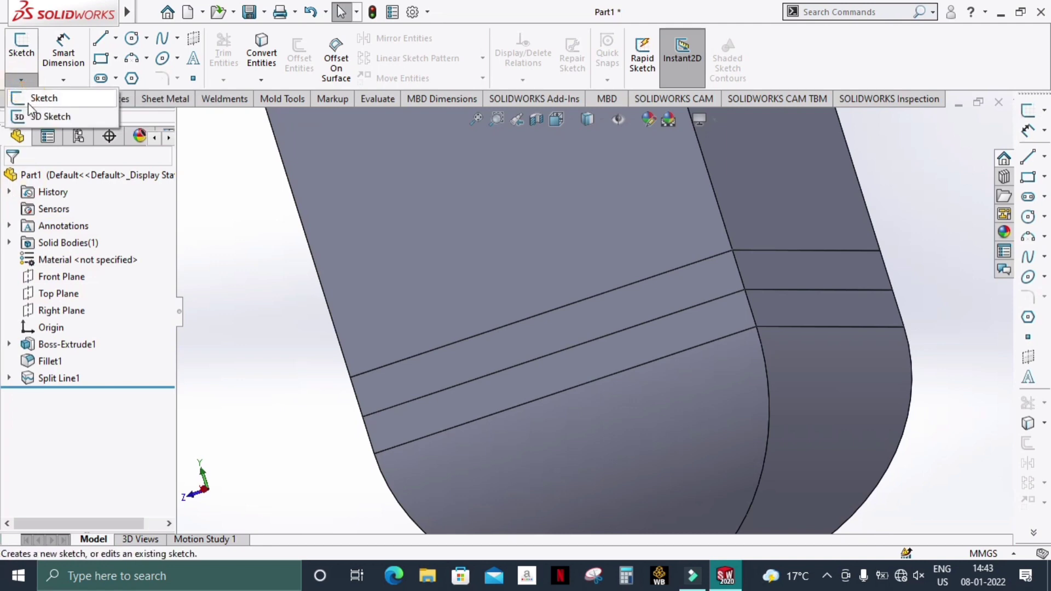
left_click(34, 116)
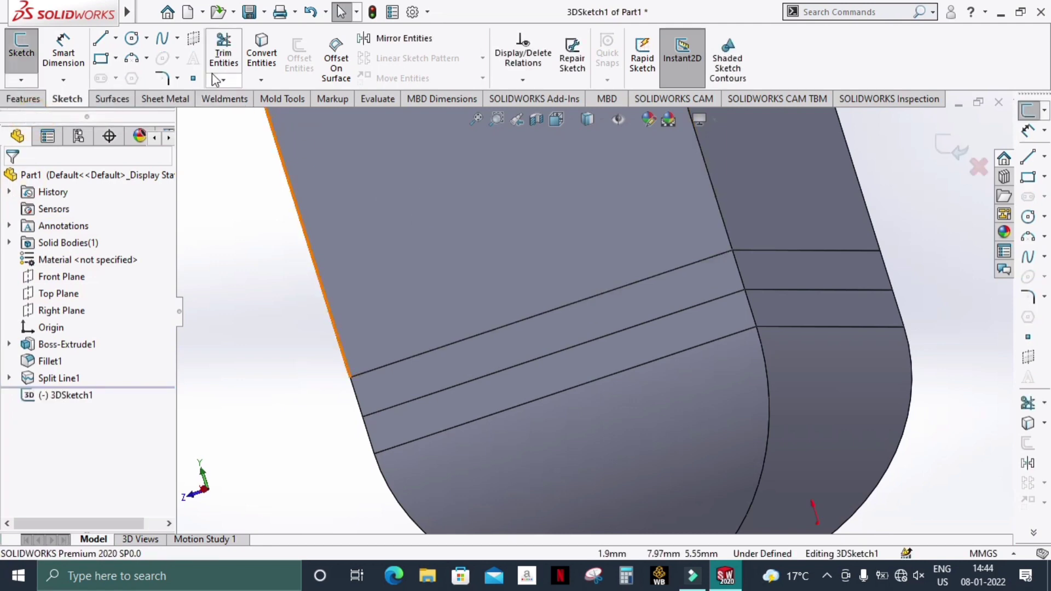
Step: Convert the four faces of the narrow split band around the block into 3D sketch entities
left_click(262, 52)
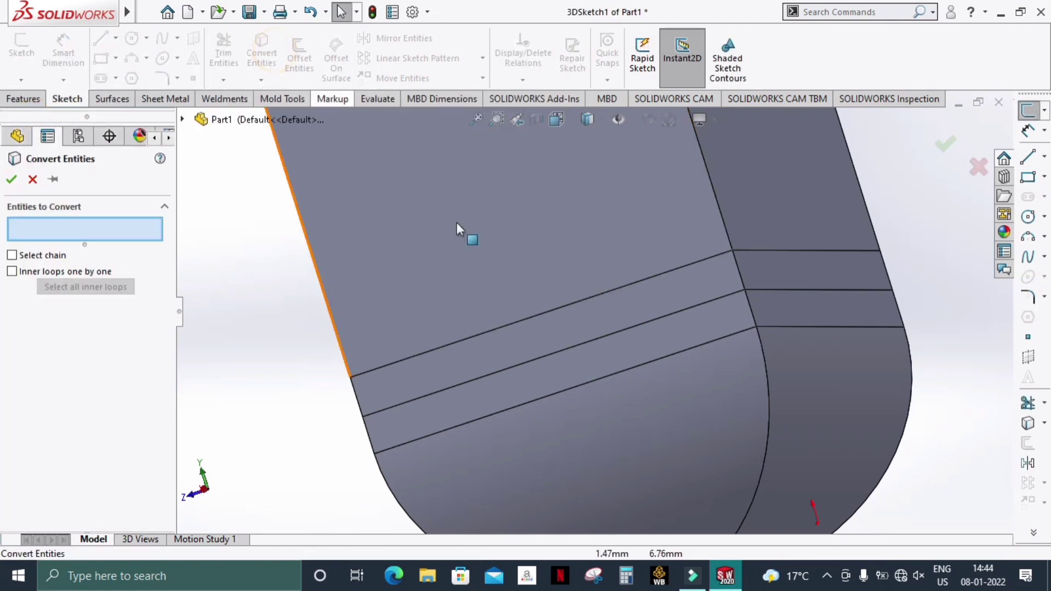
left_click(540, 344)
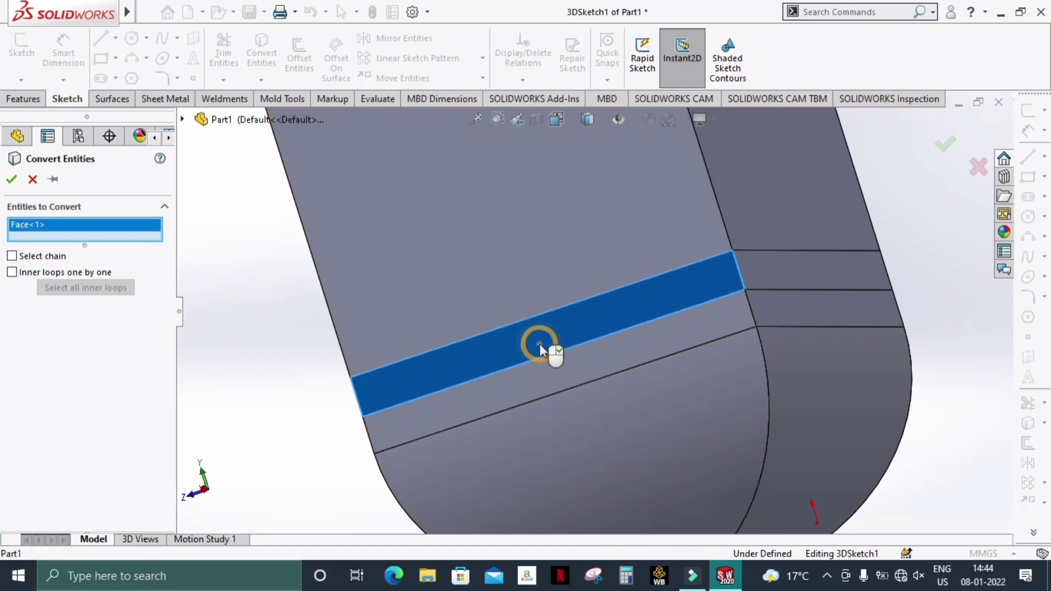
left_click(793, 278)
middle_click_drag(803, 284, 741, 331)
left_click(797, 316)
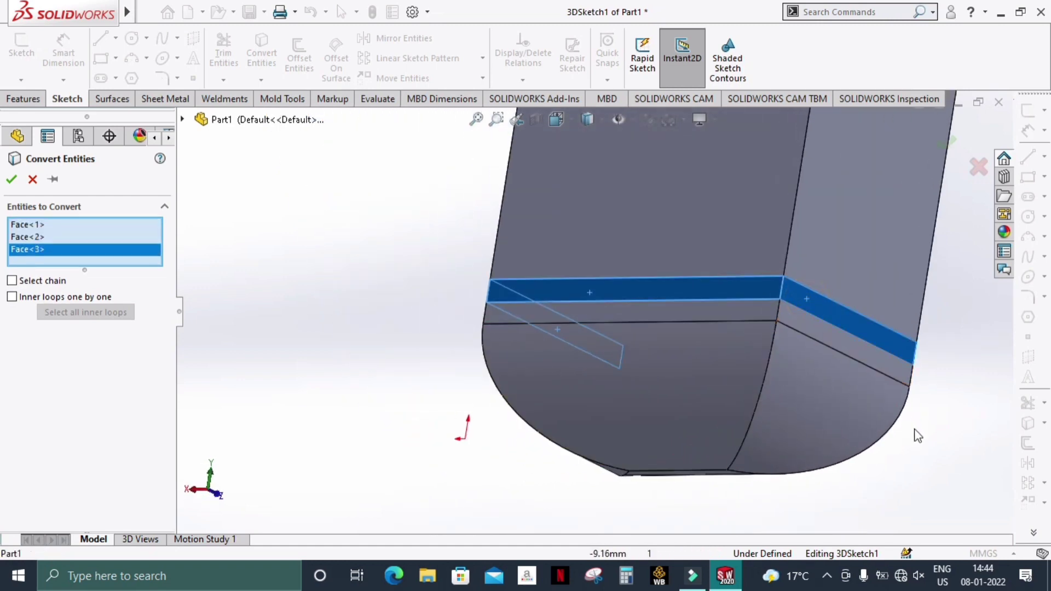
middle_click_drag(914, 434, 801, 389)
scroll(606, 411, "up", 4)
scroll(896, 332, "down", 4)
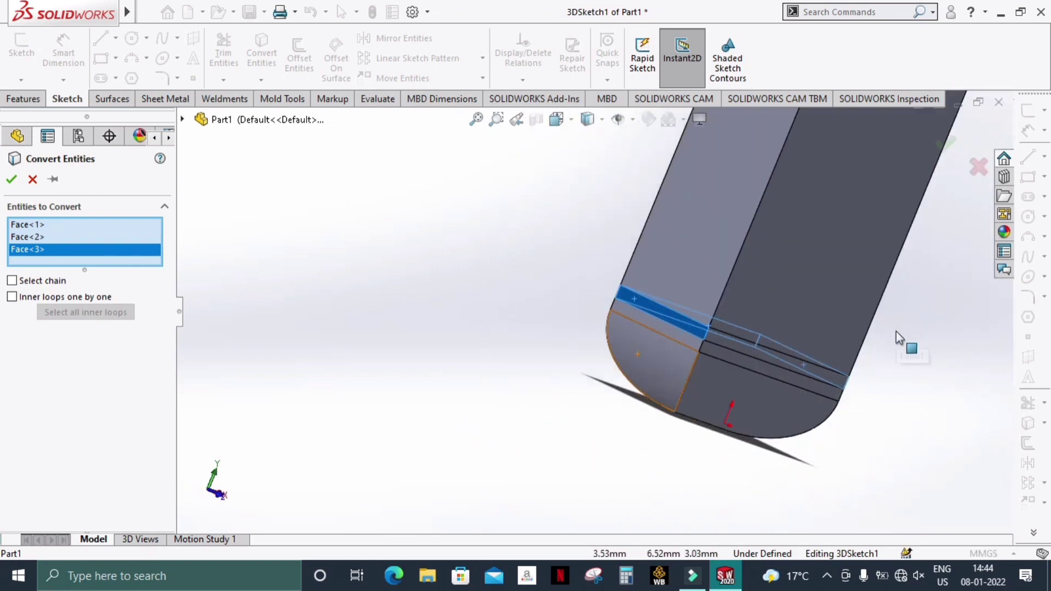
left_click(612, 370)
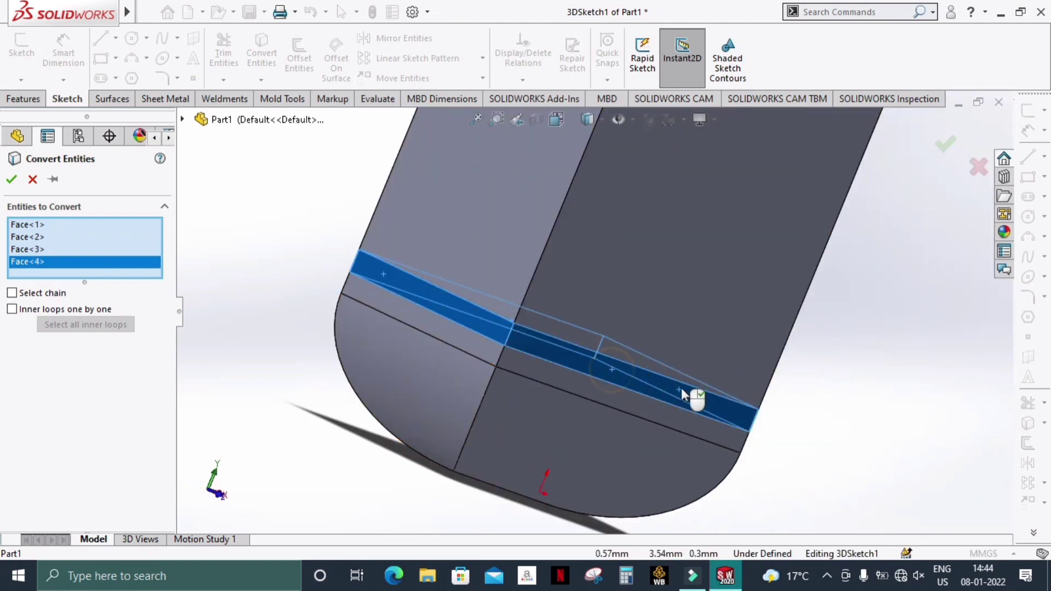
middle_click_drag(684, 390, 757, 383)
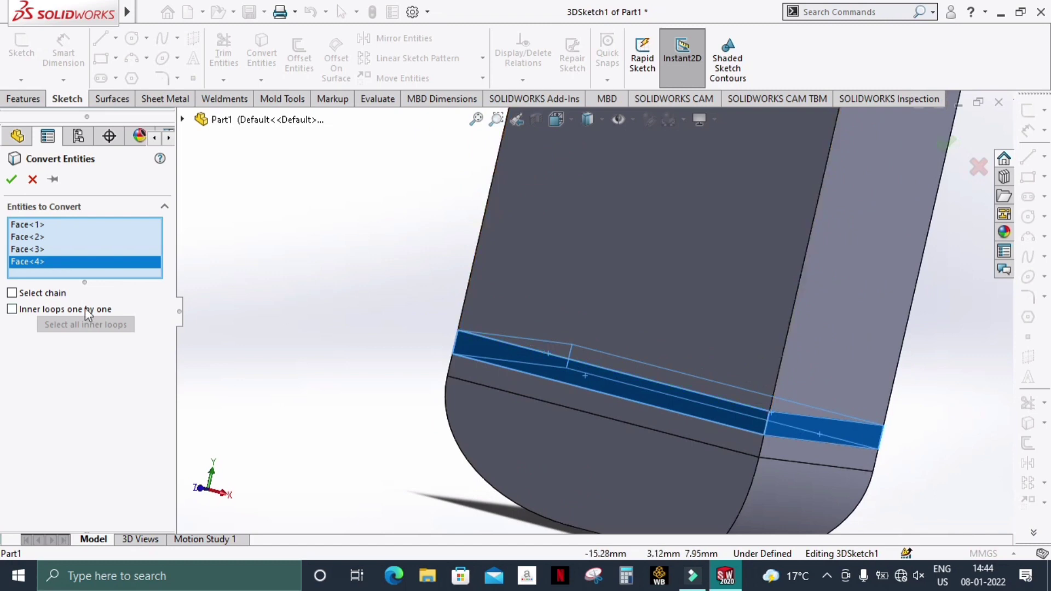
left_click(11, 180)
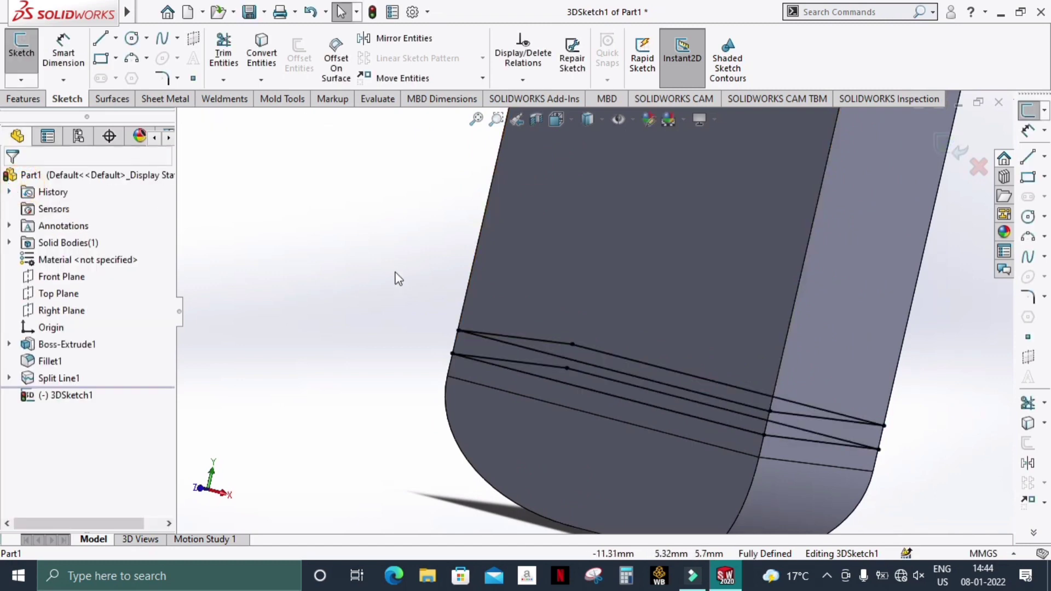
Step: Try a 1 mm blind extruded cut from the 3D sketch, using the band's narrow side face as the direction and reversing it
mouse_move(398, 278)
middle_mouse_down()
mouse_move(394, 293)
mouse_move(479, 347)
mouse_move(499, 392)
mouse_move(477, 318)
middle_mouse_up()
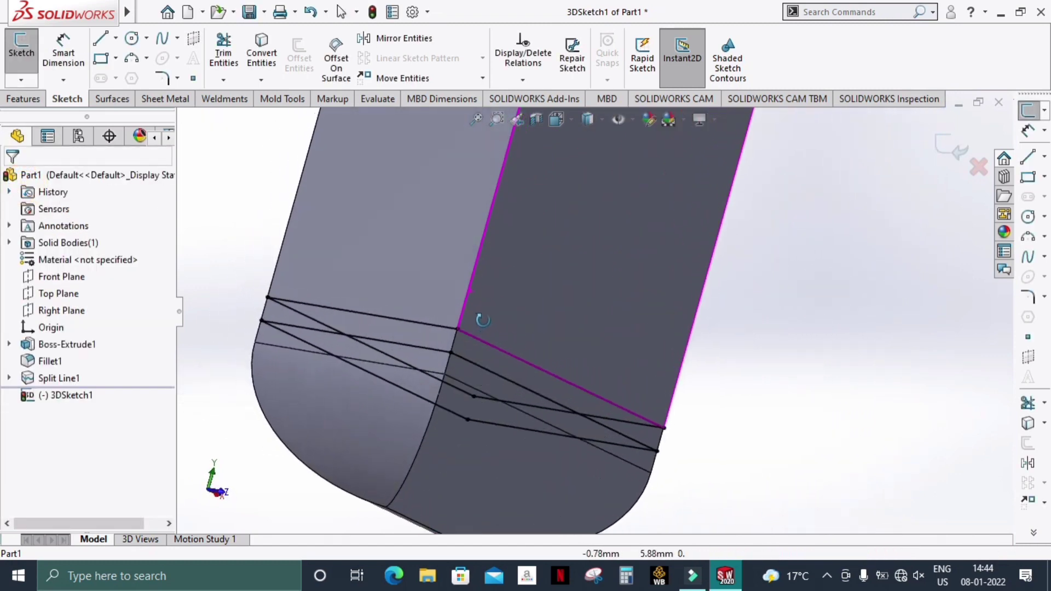
left_click(25, 99)
left_click(225, 54)
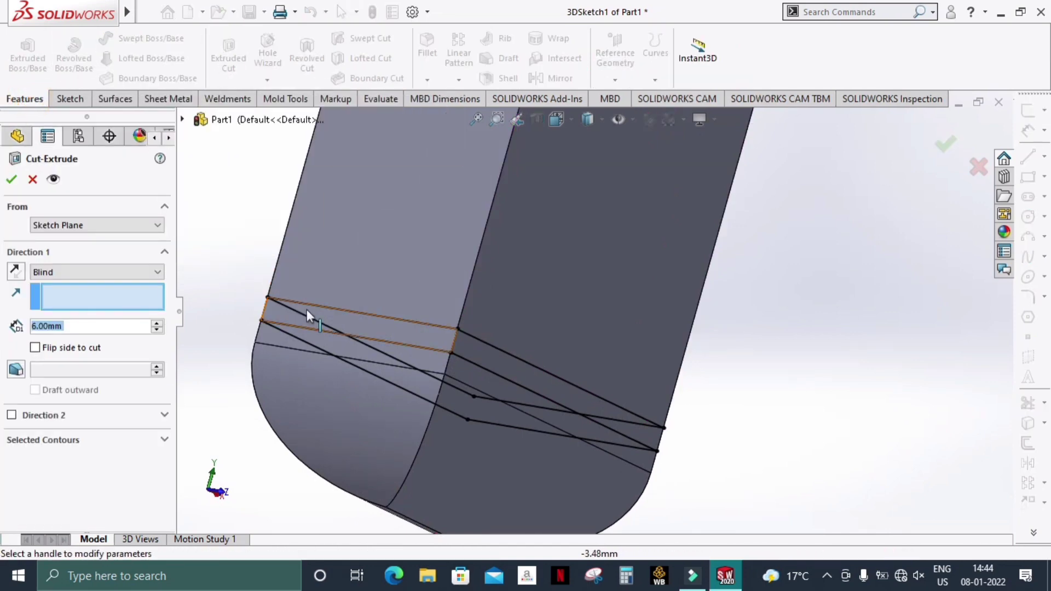
left_click(339, 321)
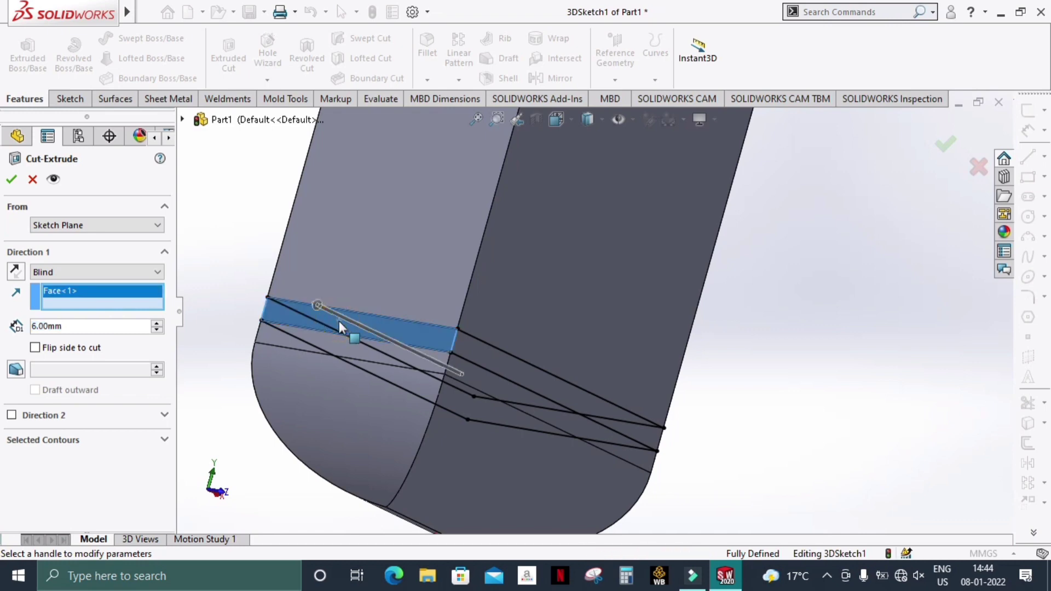
left_click(472, 348)
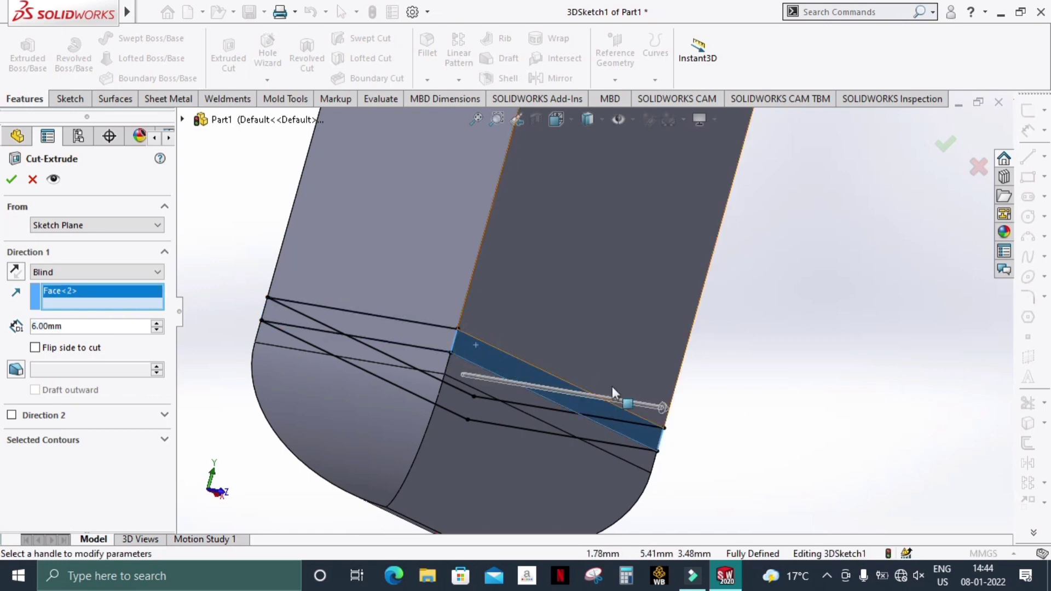
left_click(382, 333)
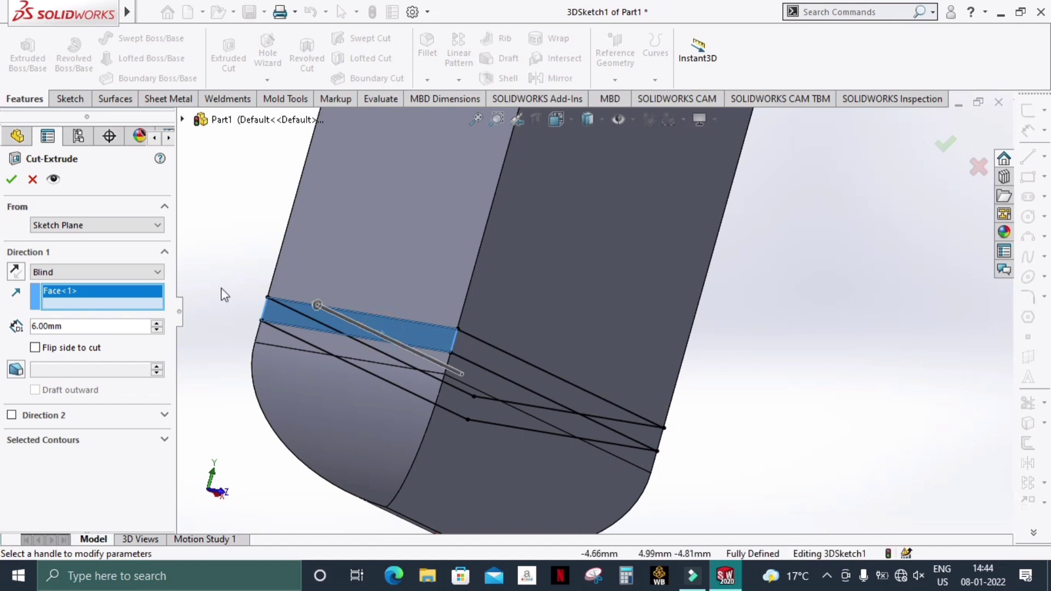
middle_click_drag(275, 290, 297, 351)
scroll(296, 351, "up", 3)
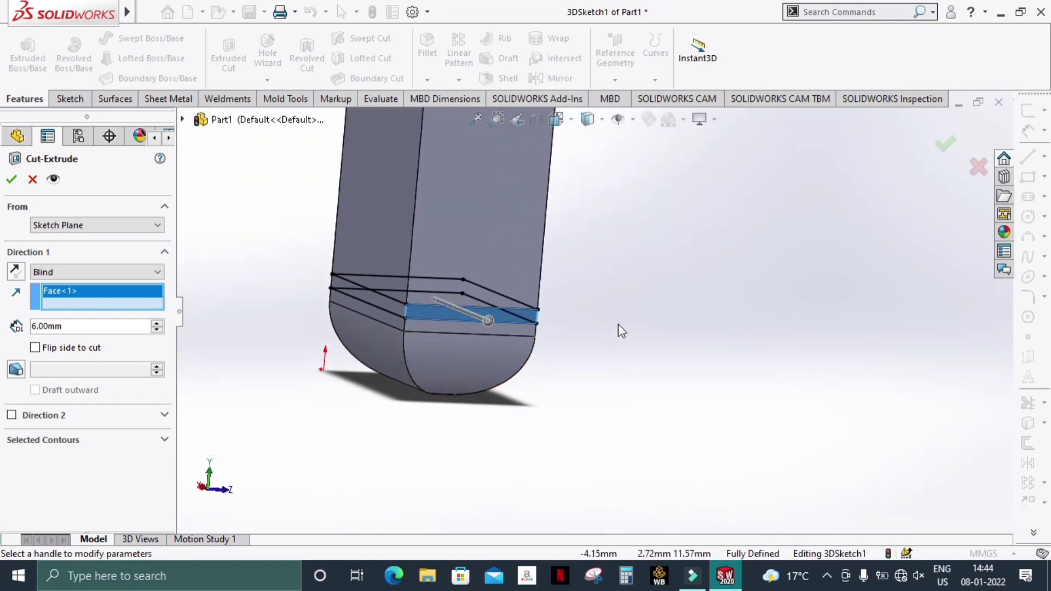
middle_click_drag(621, 331, 642, 396)
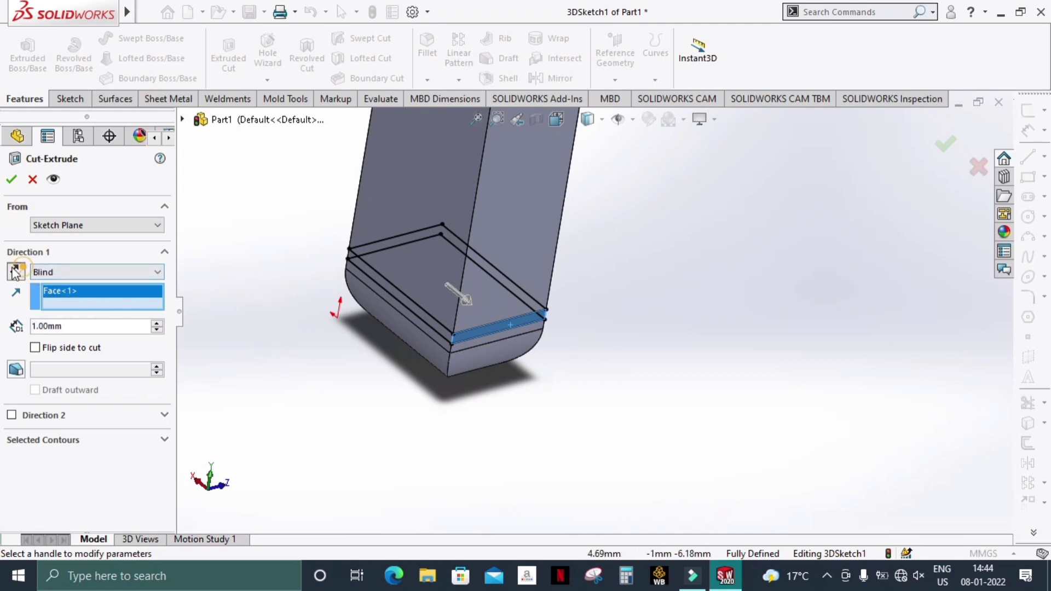
left_click(11, 179)
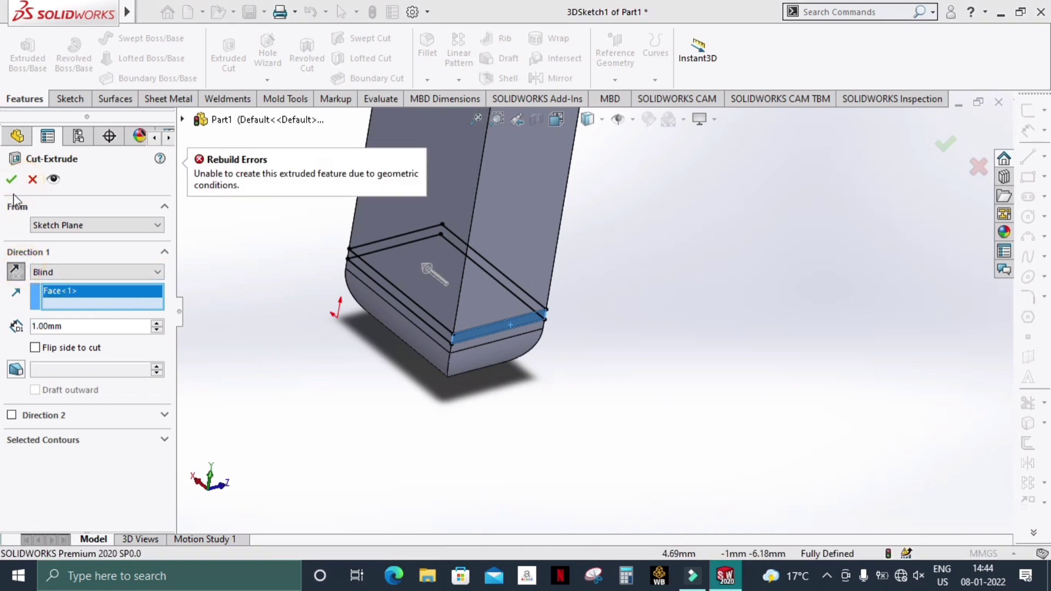
left_click(33, 180)
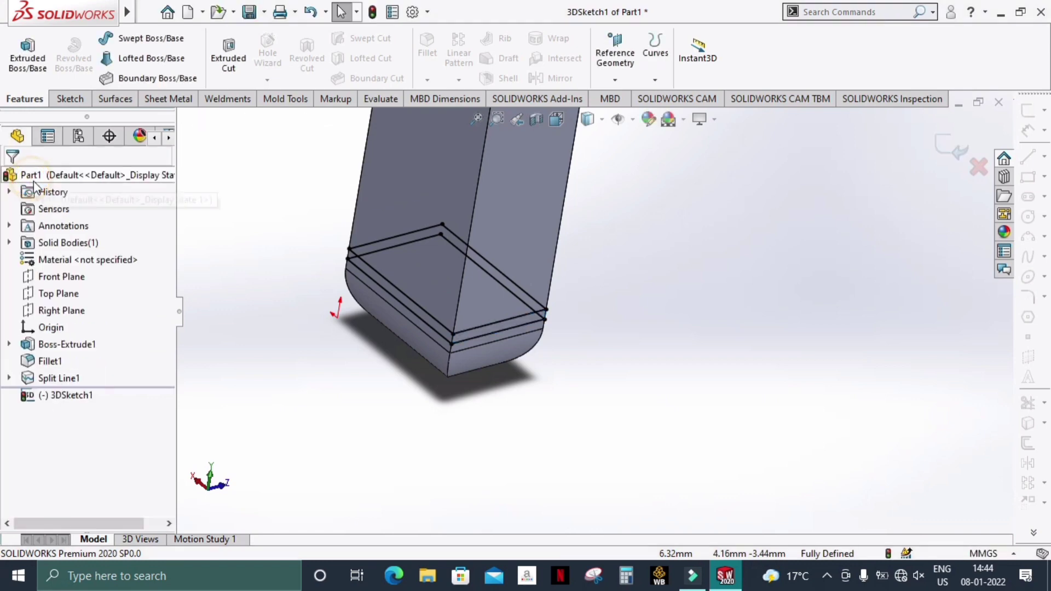
Step: Exit the 3D sketch of the band edges and discard its changes
middle_click_drag(601, 362, 622, 328)
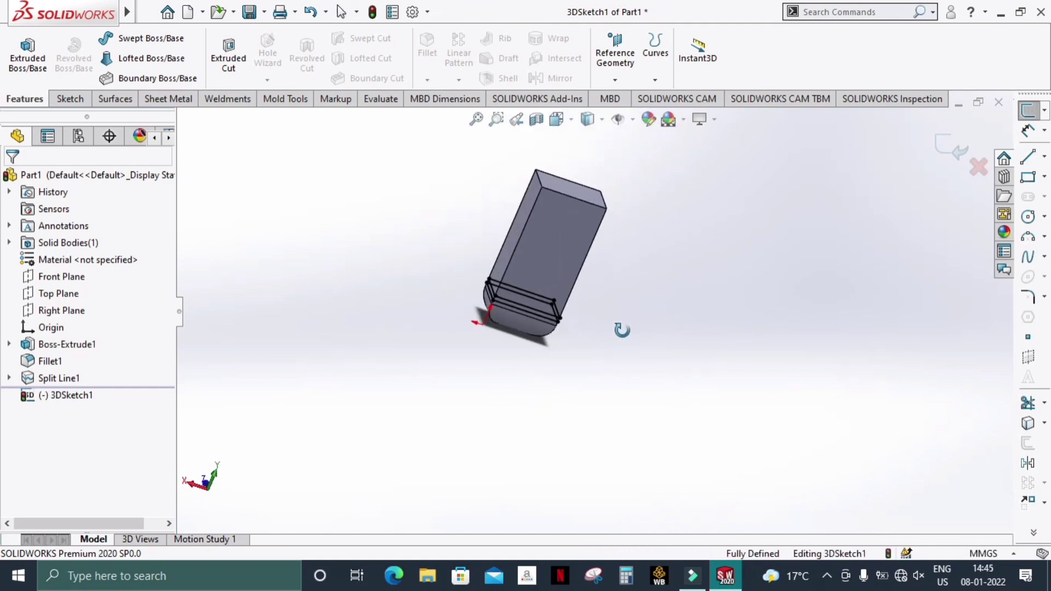
scroll(575, 296, "down", 6)
scroll(548, 296, "up", 6)
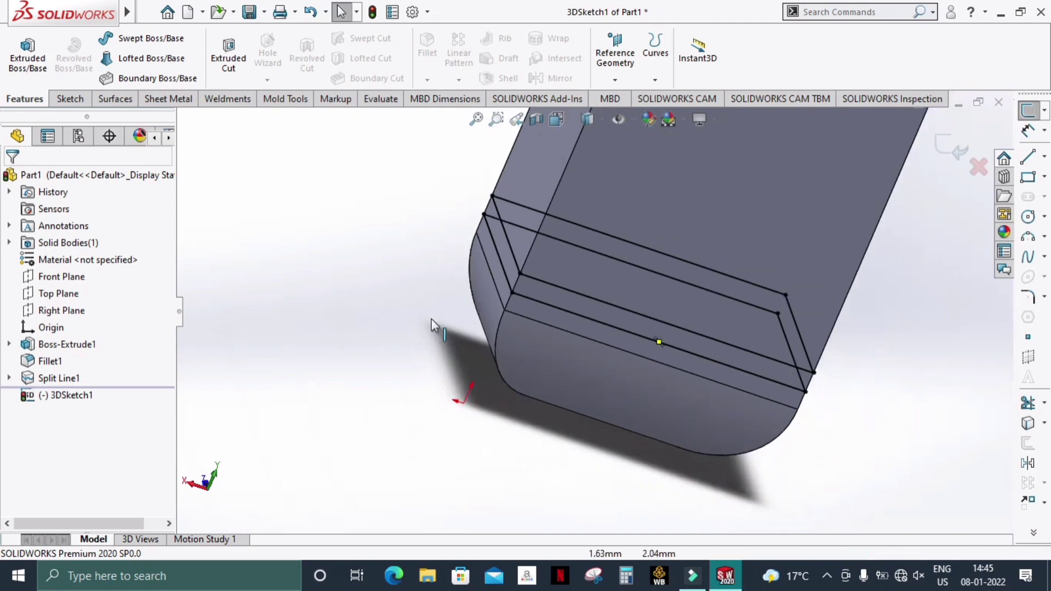
left_click(85, 398)
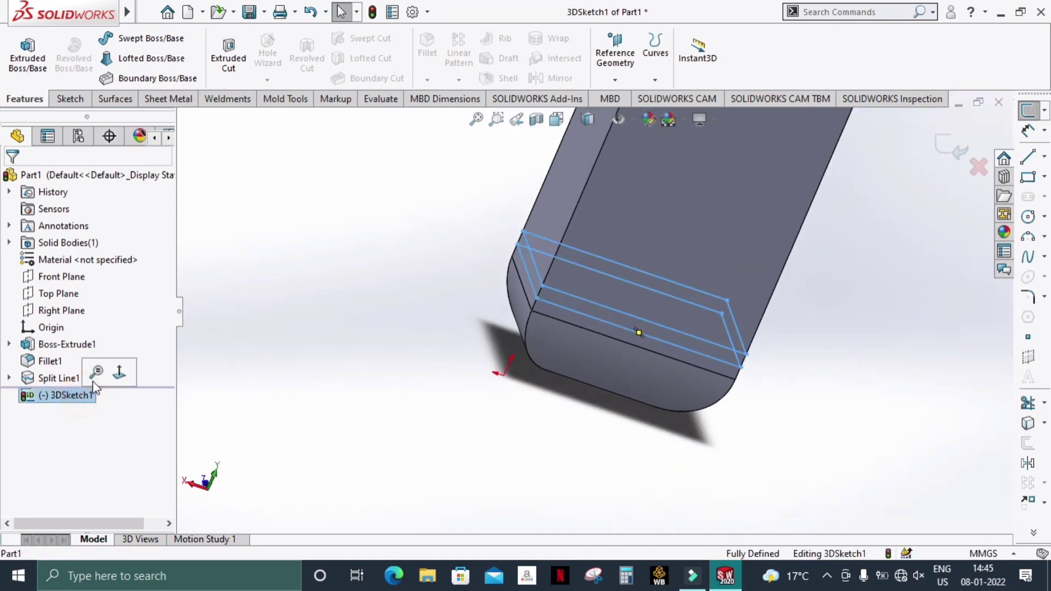
left_click(216, 370)
left_click(979, 168)
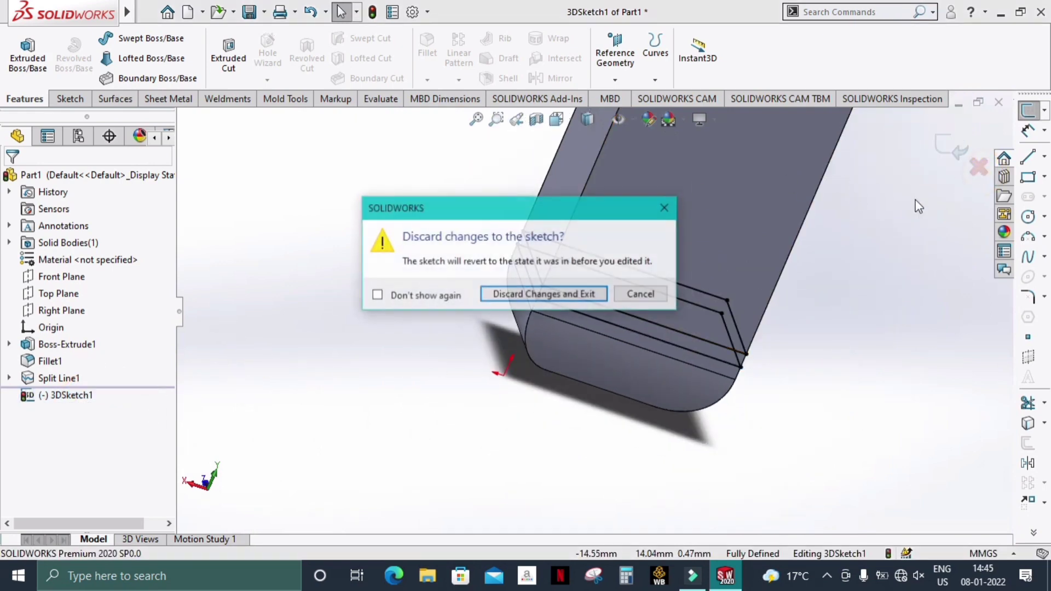
left_click(541, 294)
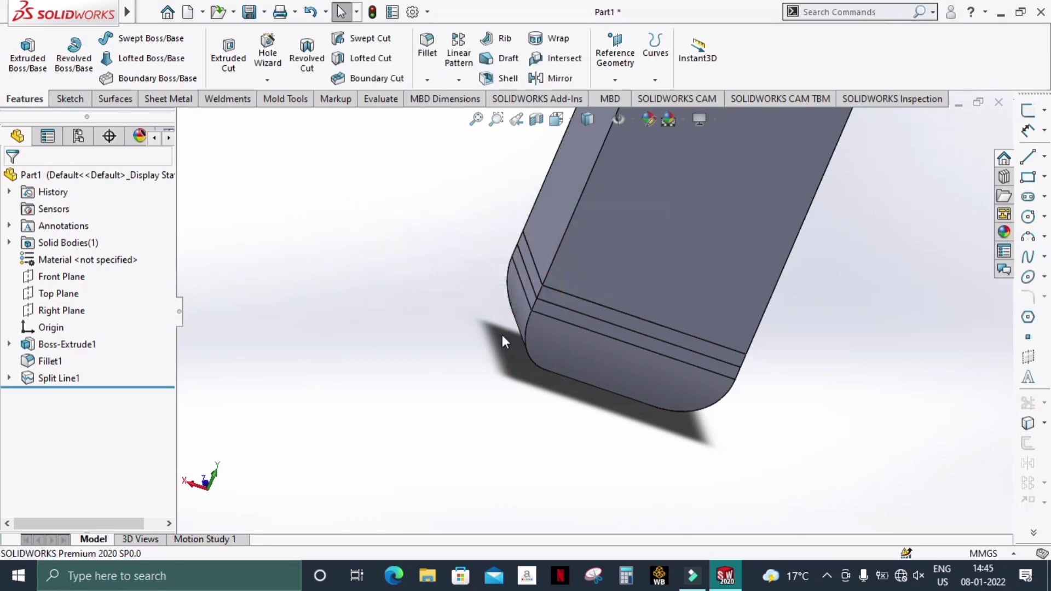
Step: Delete the split line feature from the block
middle_click_drag(600, 441, 736, 551)
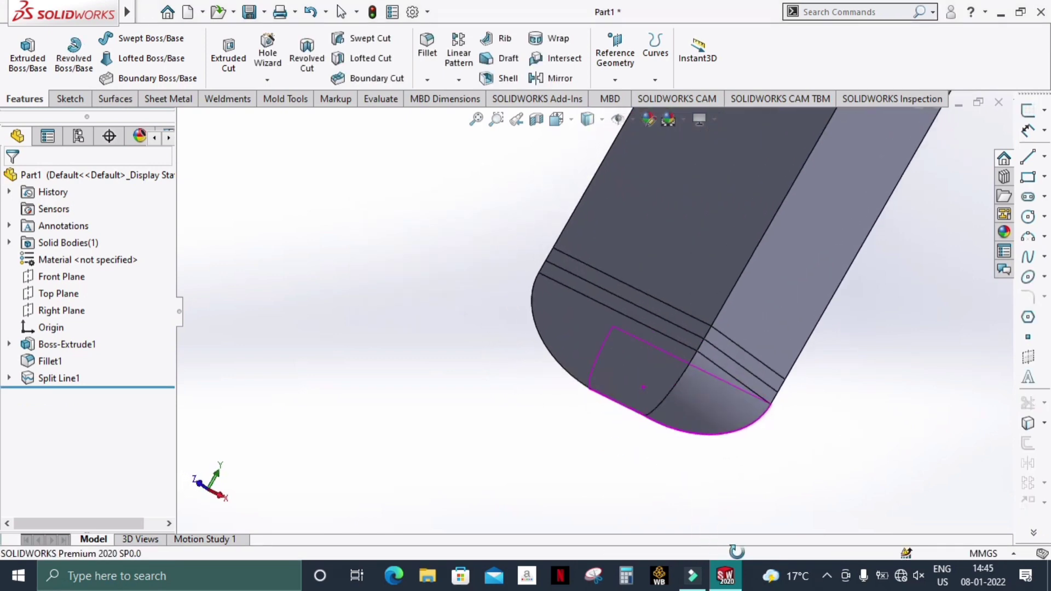
middle_click_drag(816, 385, 732, 257)
scroll(765, 395, "up", 3)
middle_click_drag(711, 126, 630, 340)
left_click(63, 385)
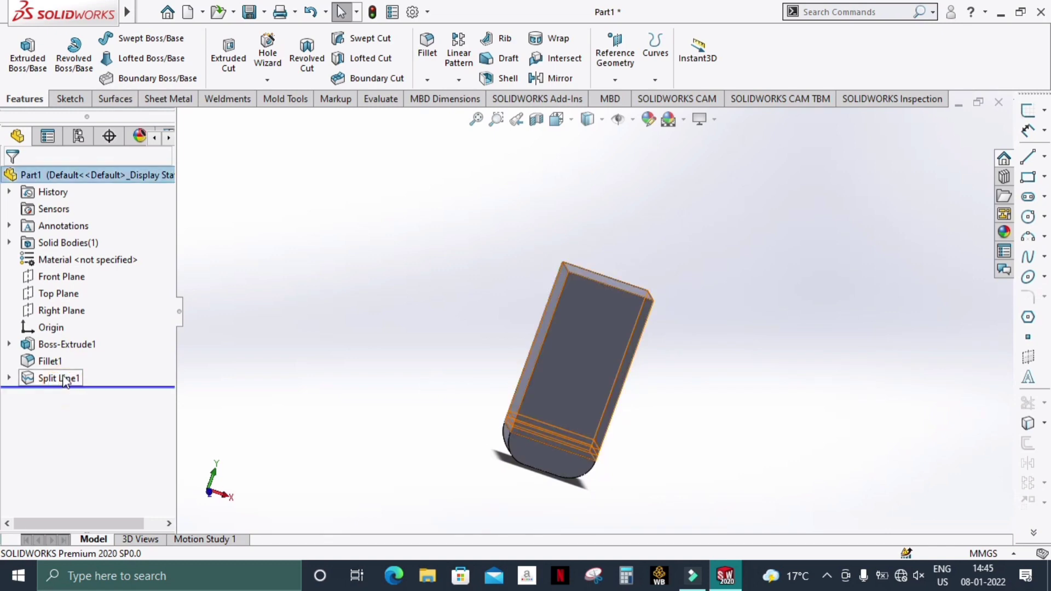
right_click(65, 380)
left_click(80, 356)
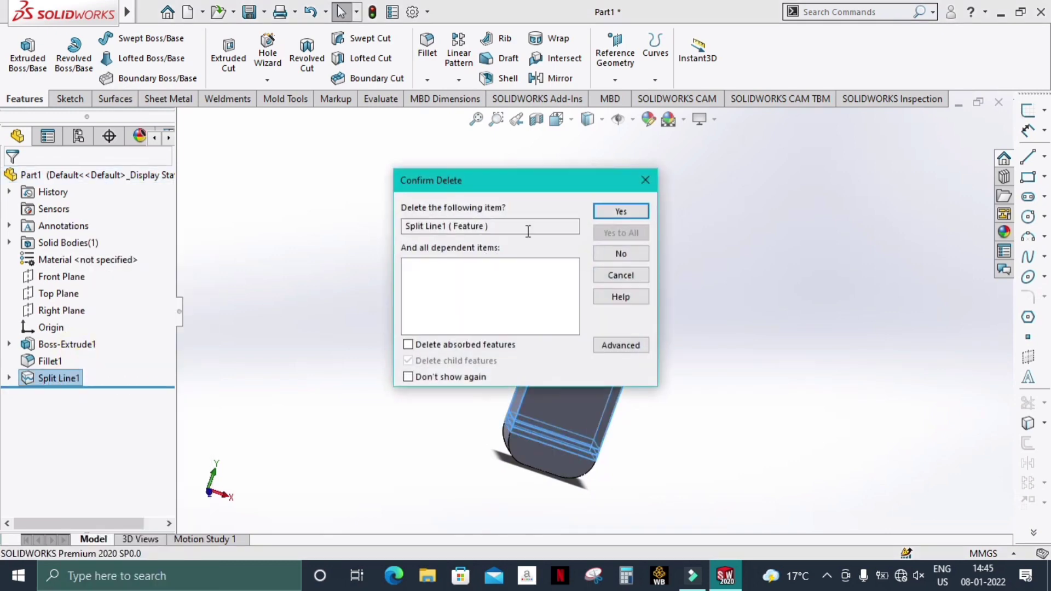
left_click(618, 211)
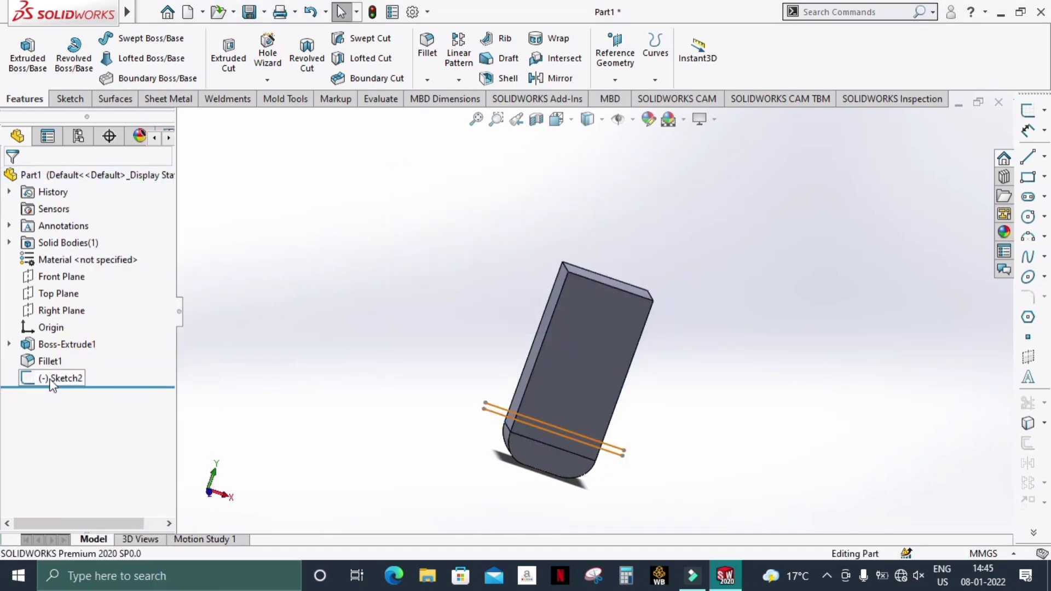
Step: Delete the leftover two-line sketch that defined the split
right_click(52, 383)
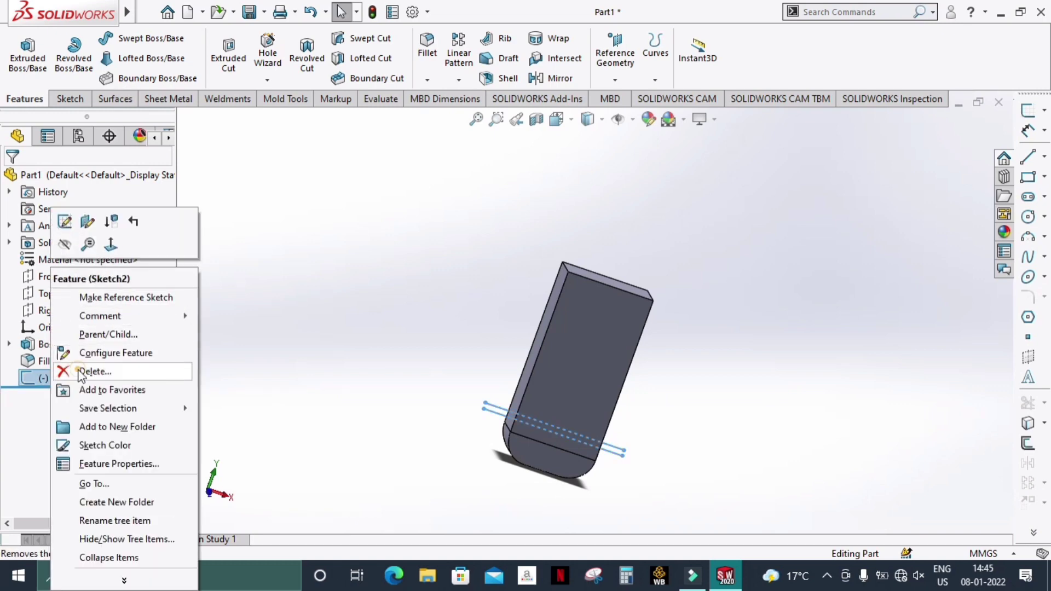
left_click(87, 372)
left_click(610, 213)
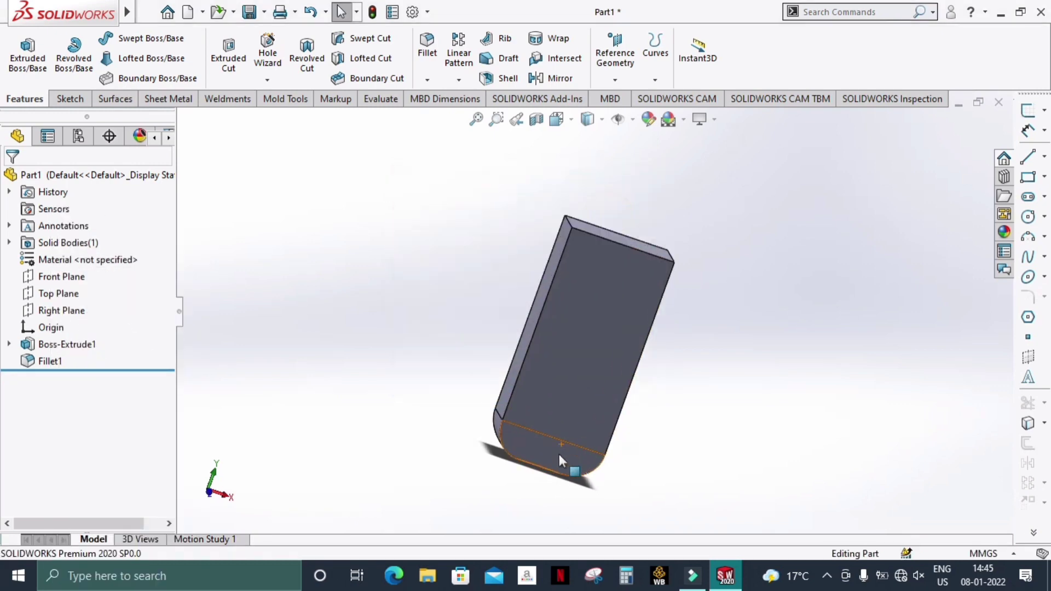
Step: Start a new sketch on the block's large flat front face and view it straight on
left_click(591, 321)
left_click(657, 277)
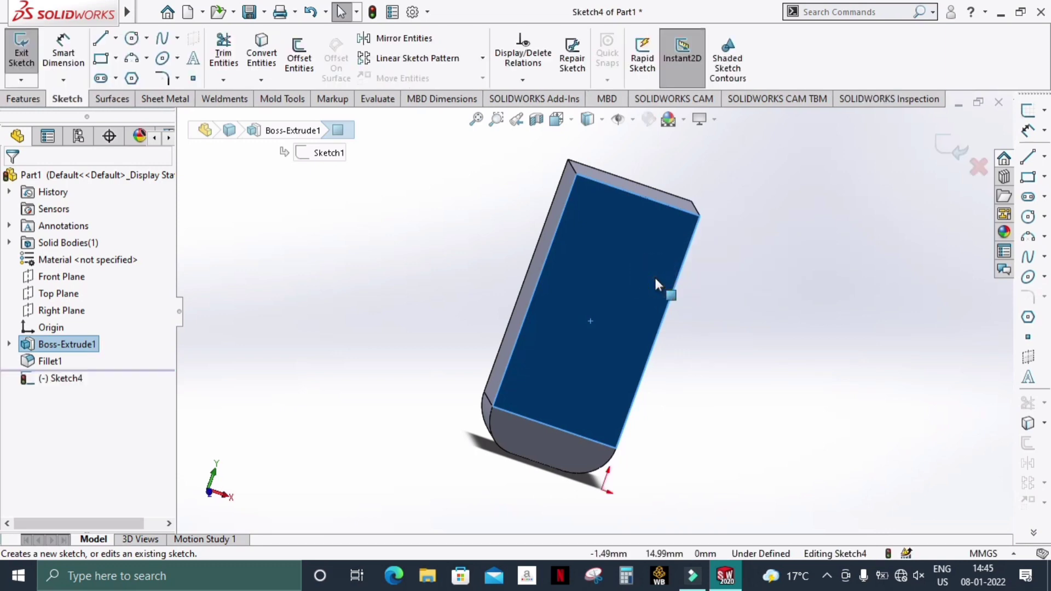
left_click(567, 121)
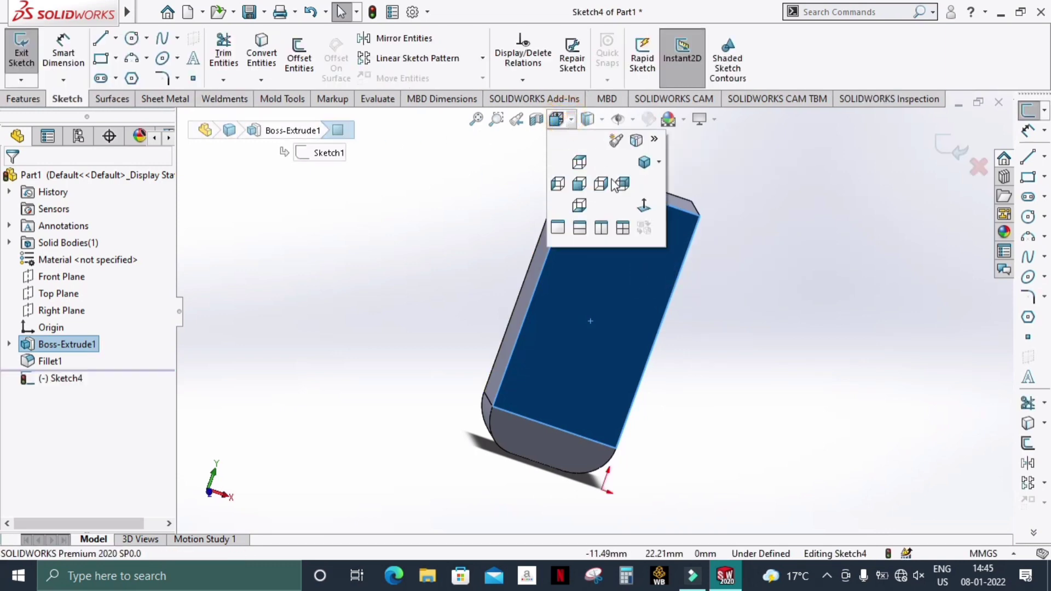
left_click(641, 206)
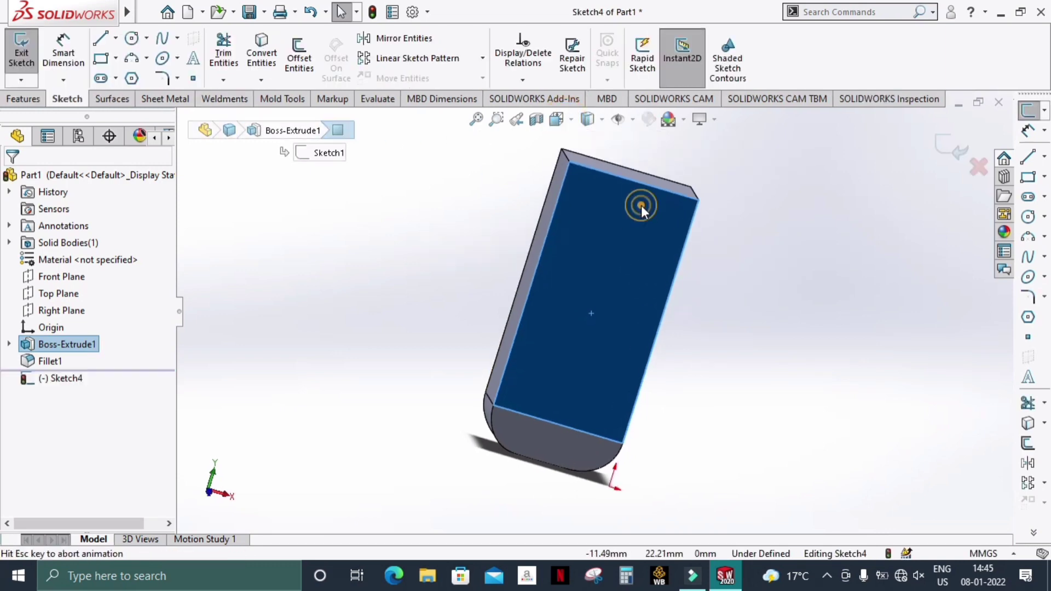
Step: Sketch a horizontal line just above the fillet's upper edge, extending past both sides of the face
left_click(101, 39)
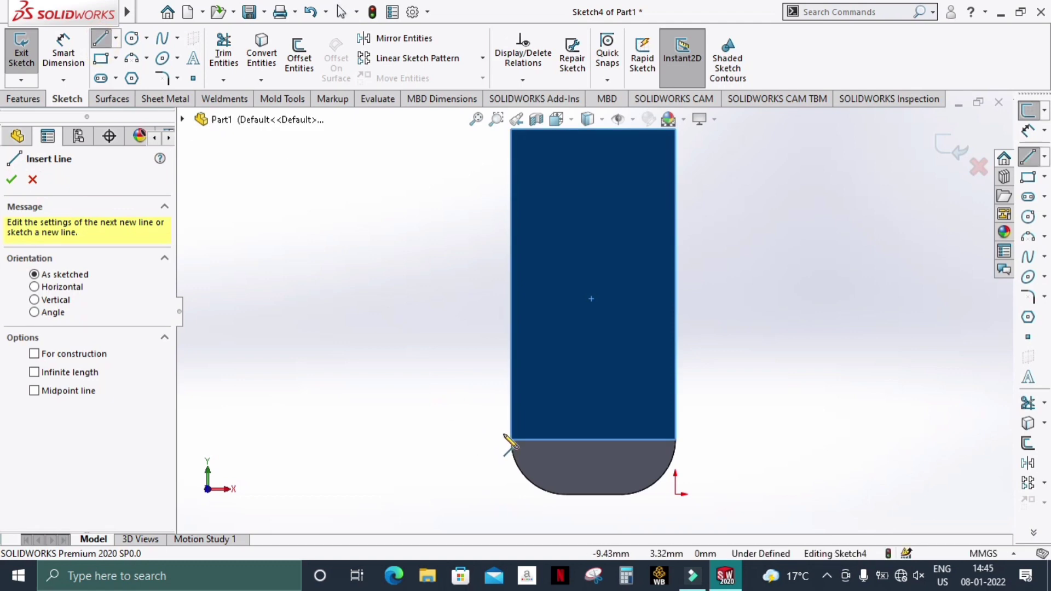
left_click(498, 433)
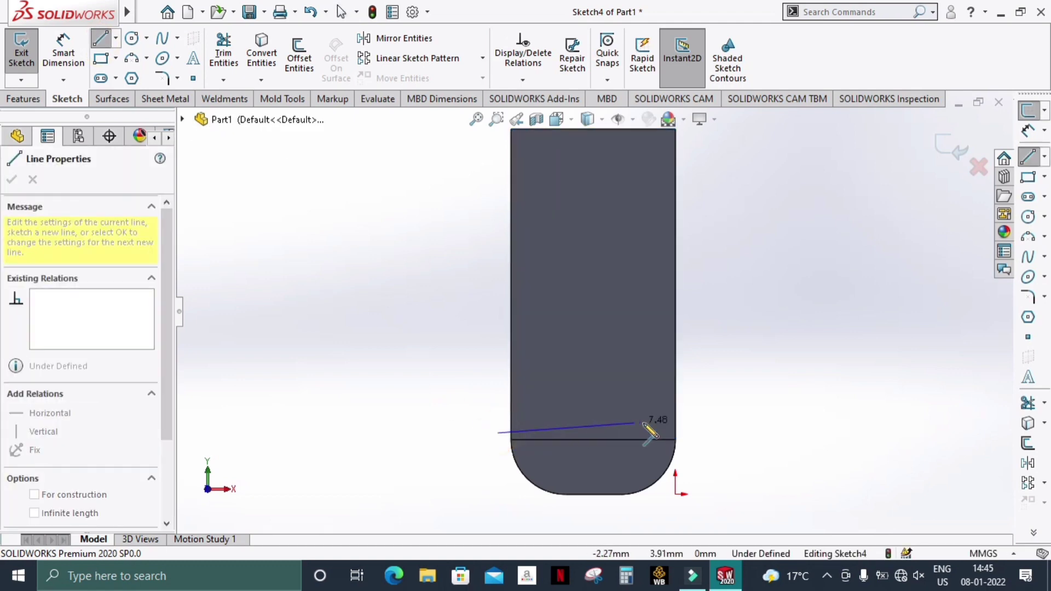
left_click(701, 433)
key("Escape")
scroll(705, 427, "down", 3)
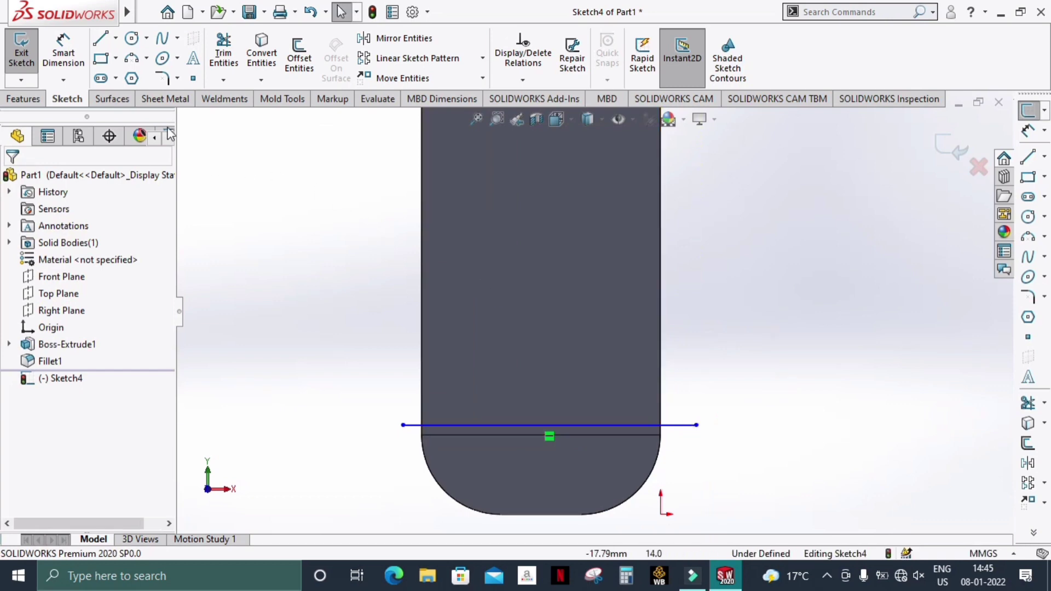
Step: Sketch a second horizontal line slightly above the first, with its ends aligned to the first line's ends
left_click(100, 38)
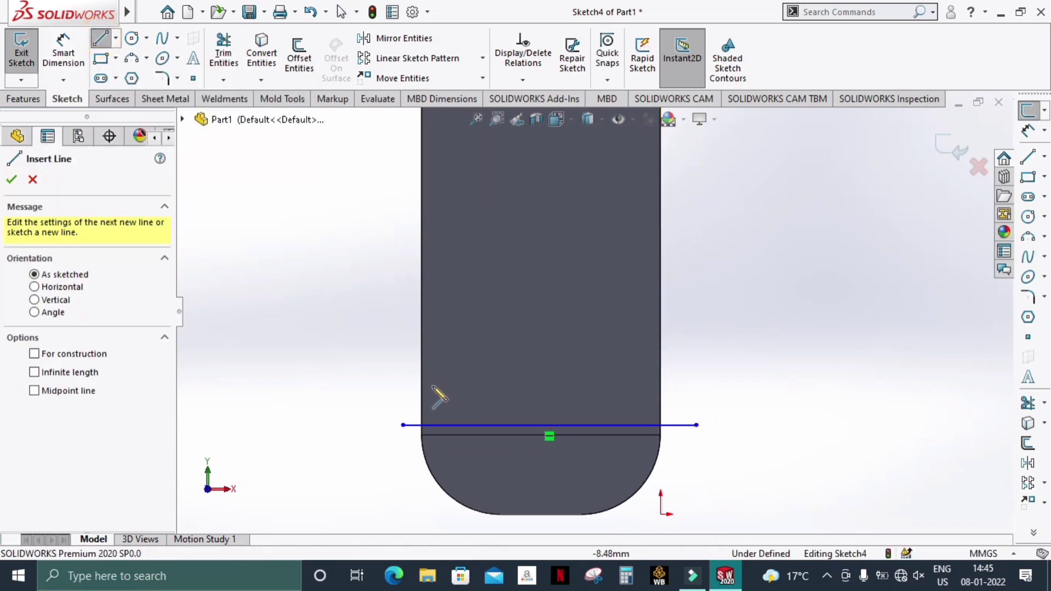
left_click(402, 414)
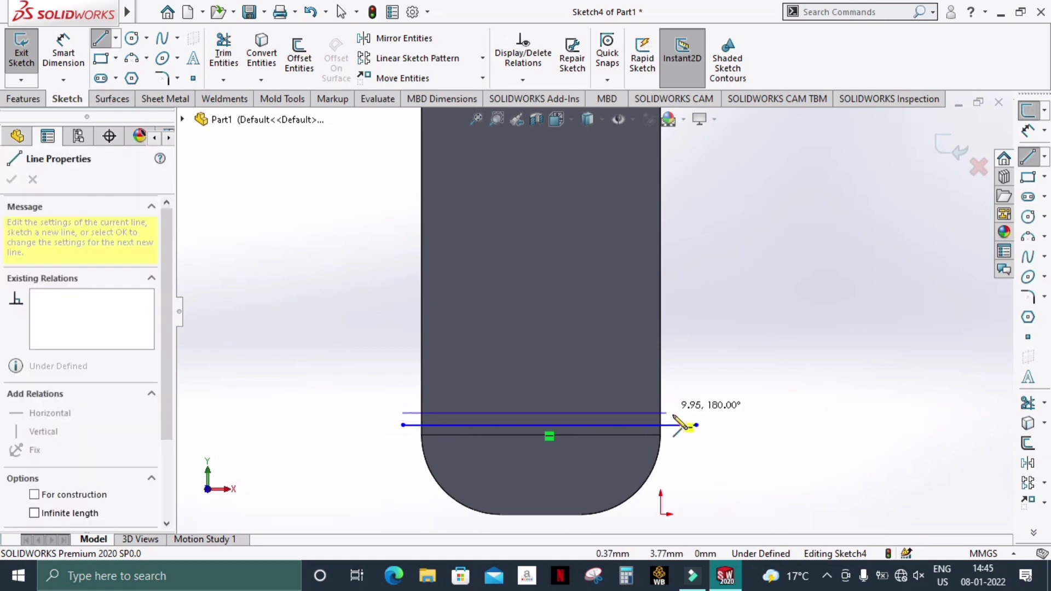
left_click(697, 425)
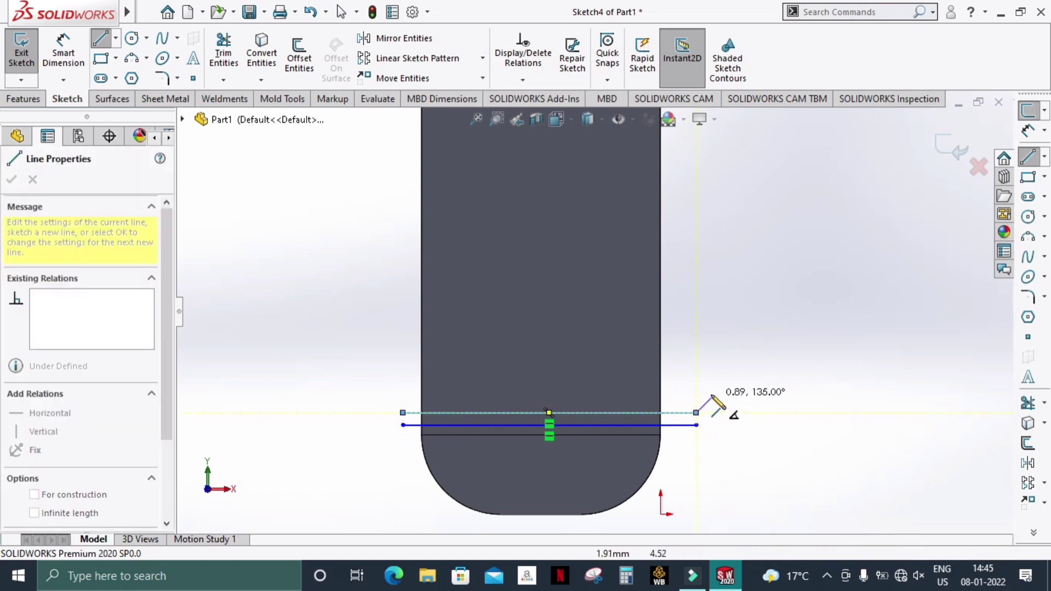
key("Escape")
scroll(679, 427, "down", 3)
scroll(677, 423, "up", 3)
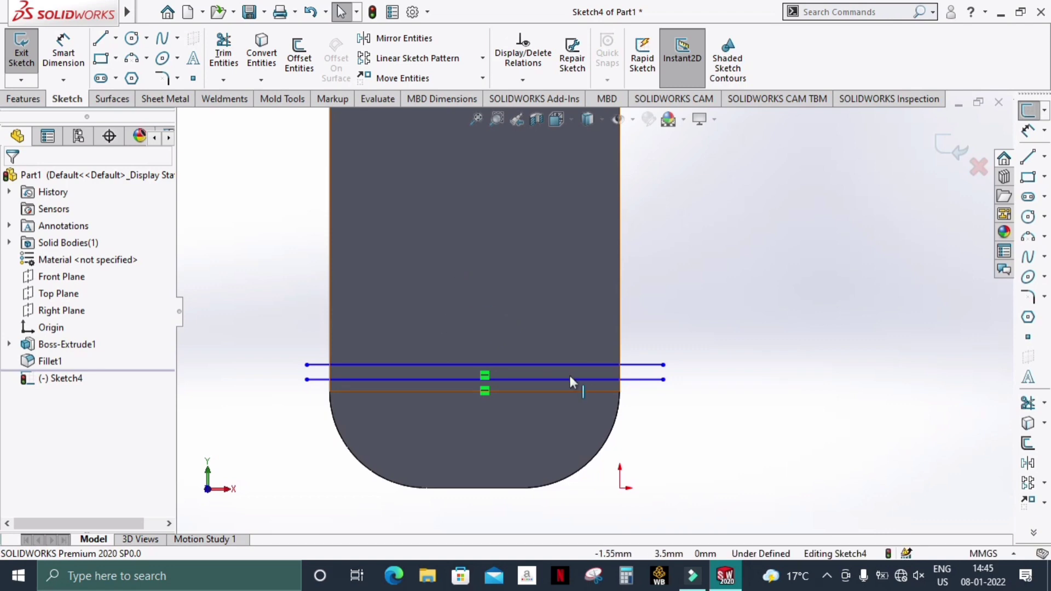
scroll(606, 377, "down", 4)
scroll(617, 372, "up", 2)
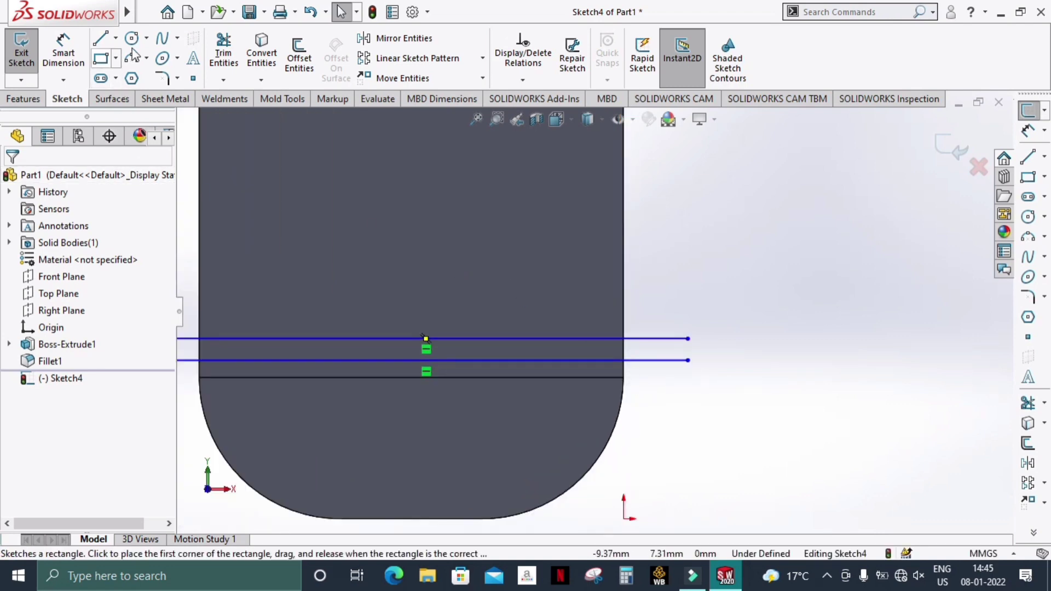
Step: Convert the two long vertical side edges of the front face into sketch lines
left_click(262, 55)
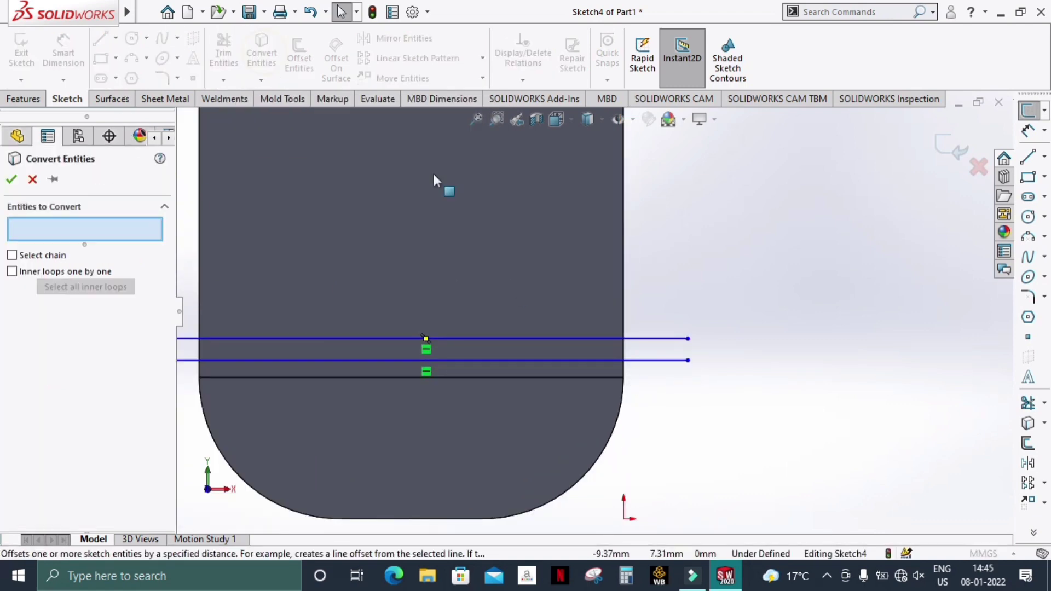
left_click(625, 355)
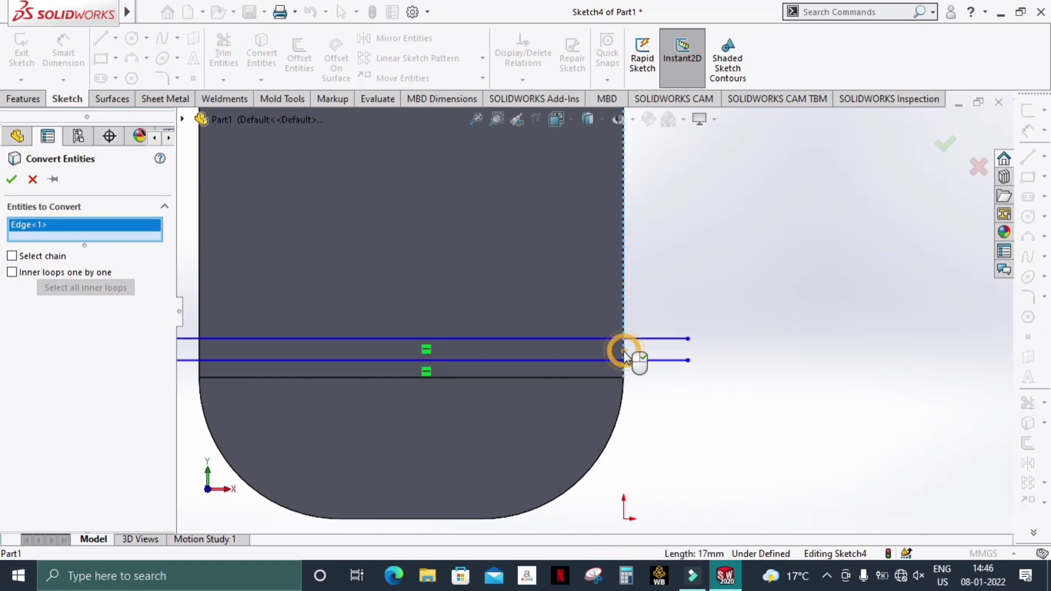
left_click(199, 347)
left_click(11, 180)
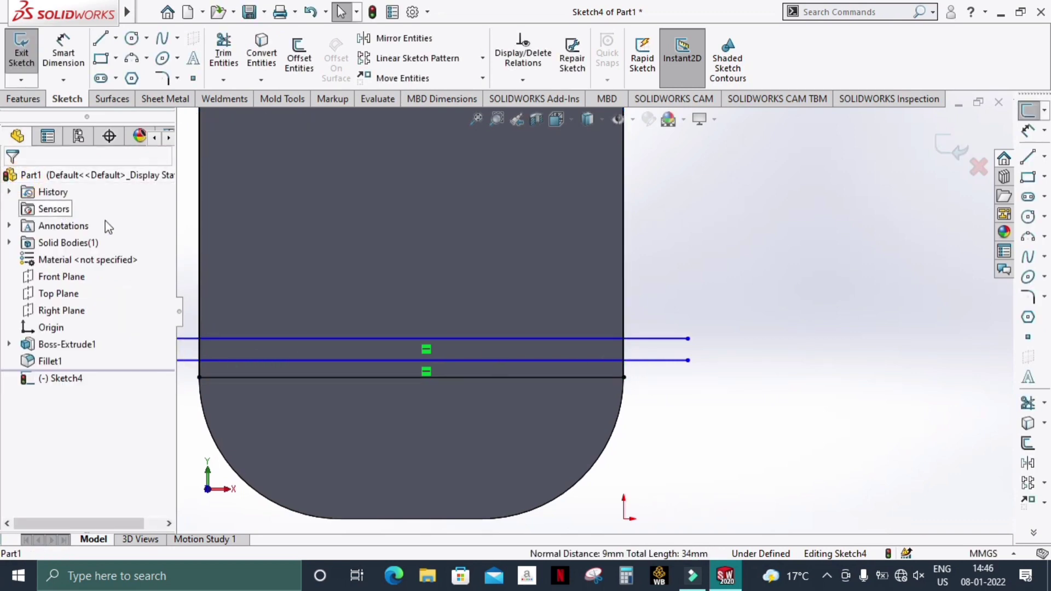
Step: Trim the line ends outside the block and the excess side lines to leave a closed narrow band, finishing the sketch
scroll(520, 367, "down", 1)
scroll(638, 390, "up", 1)
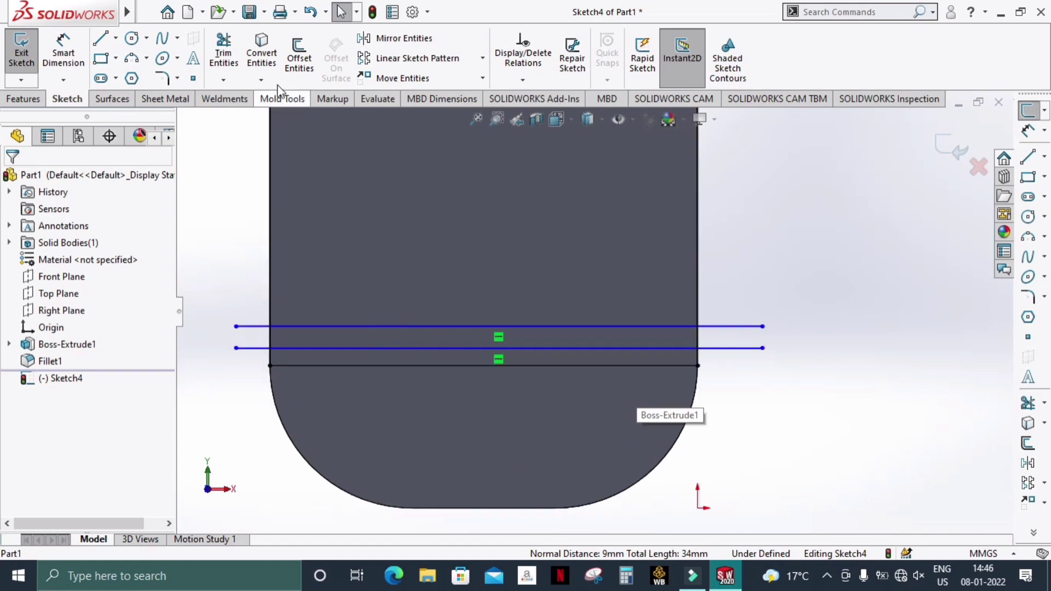
left_click(224, 52)
scroll(260, 306, "down", 4)
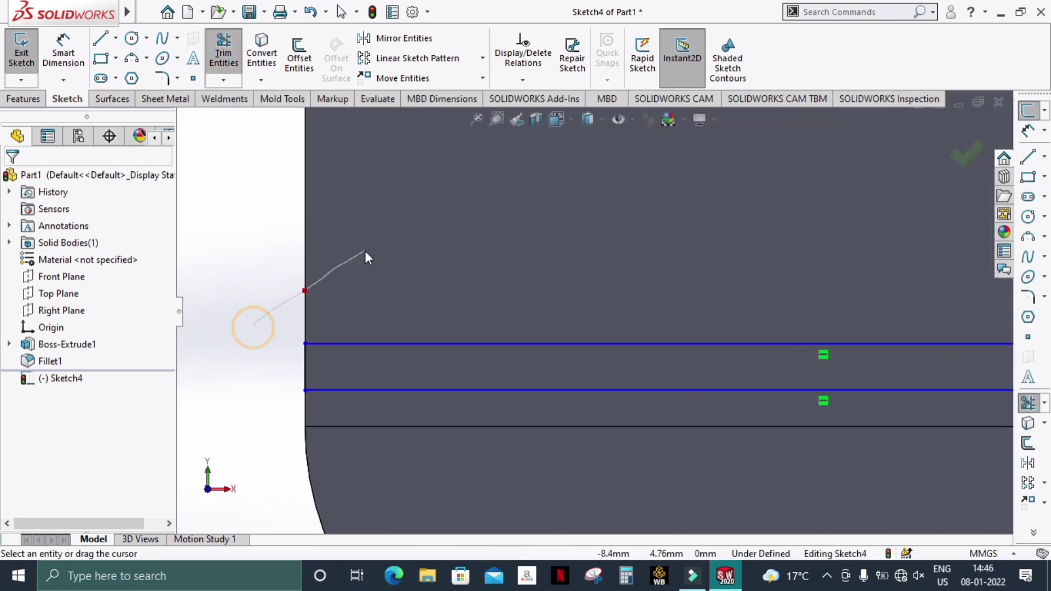
scroll(291, 276, "up", 3)
scroll(810, 339, "down", 4)
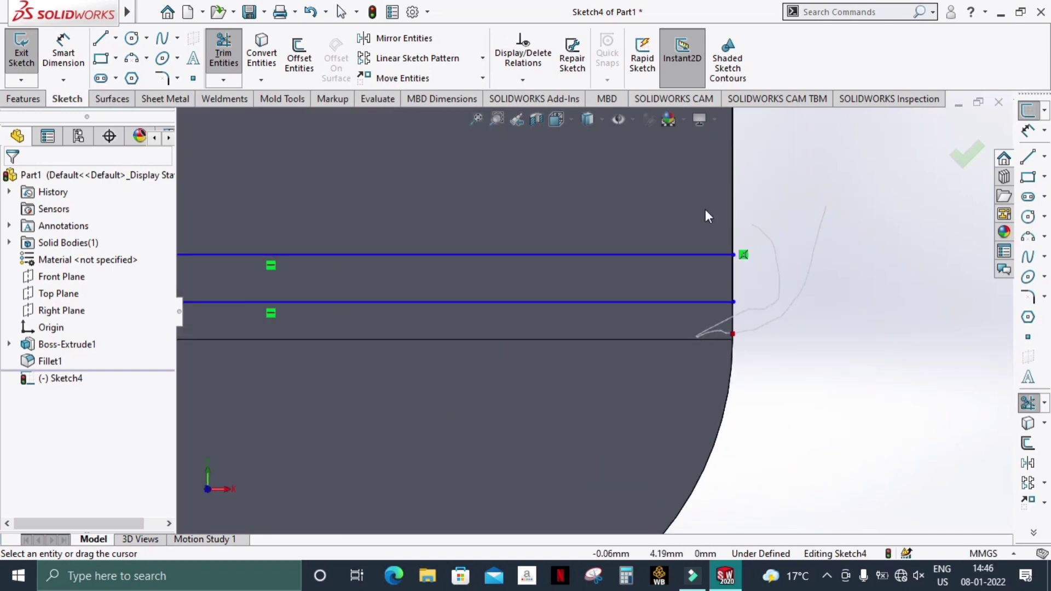
left_click(962, 163)
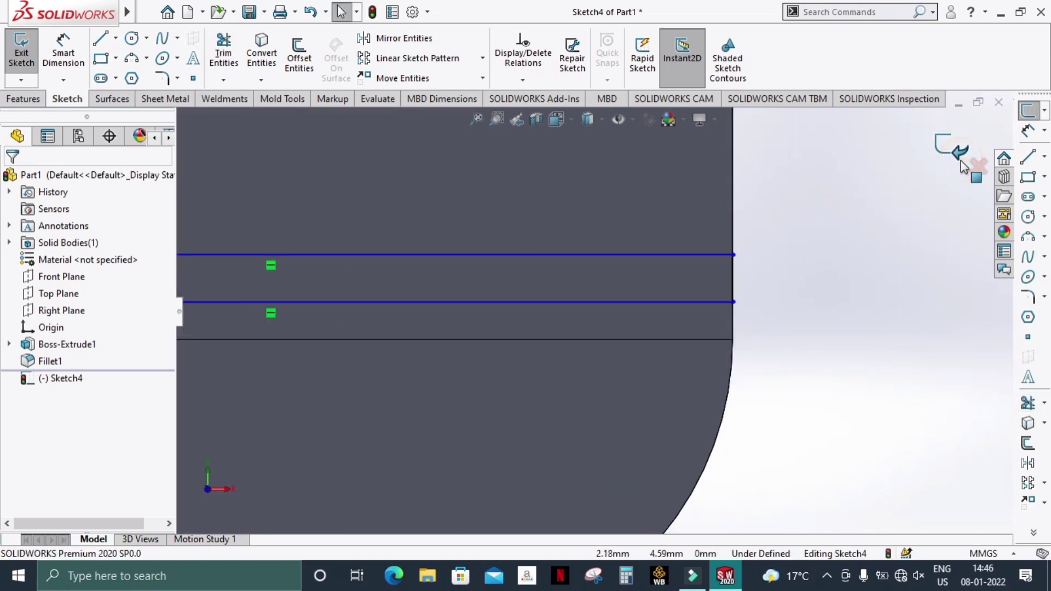
scroll(846, 273, "up", 5)
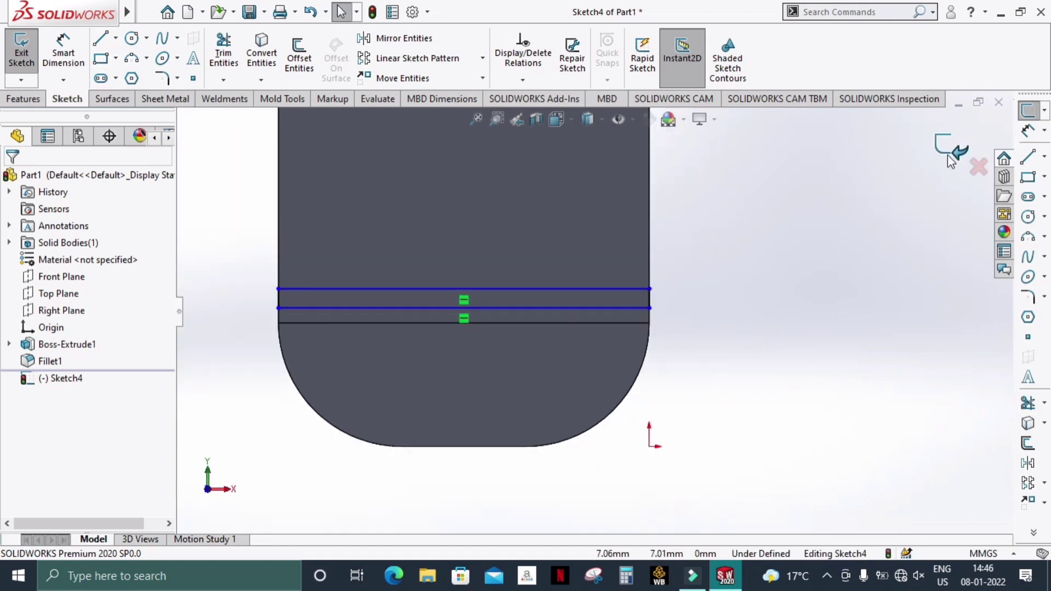
left_click(949, 147)
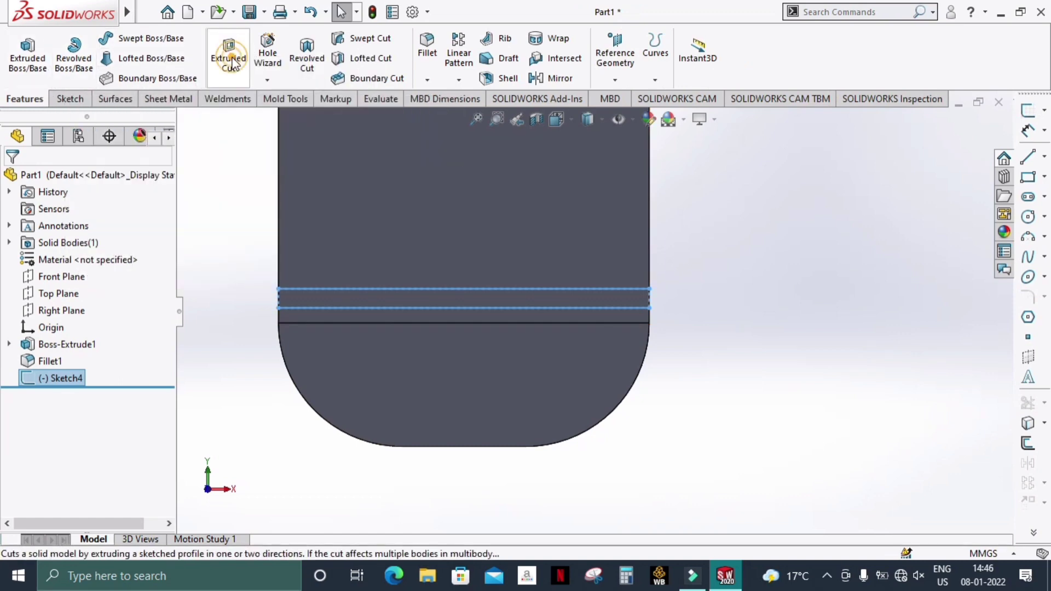
Step: Cut the narrow band sketch into the front face as a blind extruded cut 0.3 mm deep
left_click(225, 82)
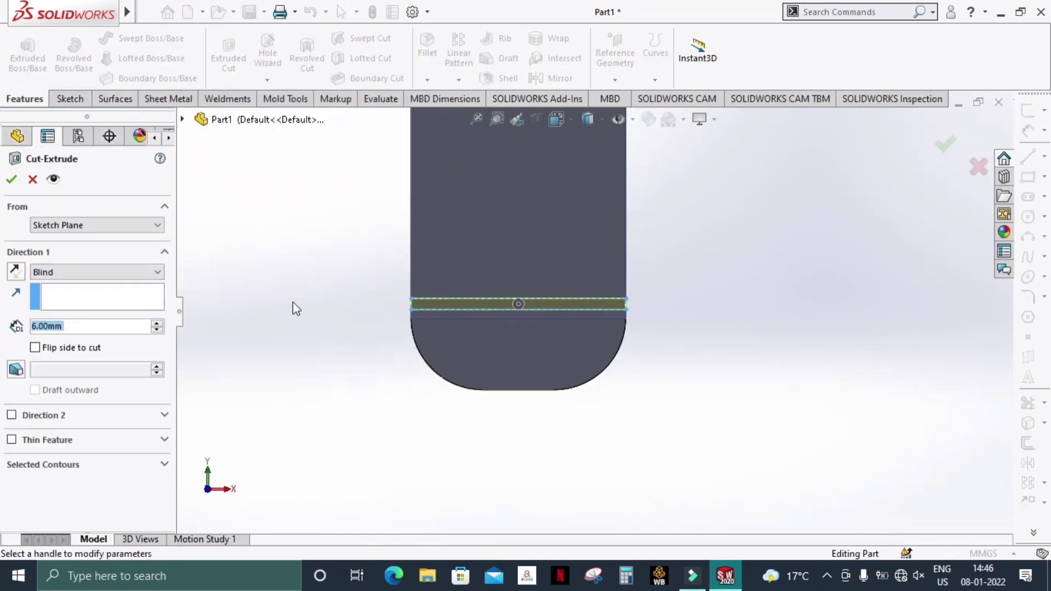
double_click(81, 320)
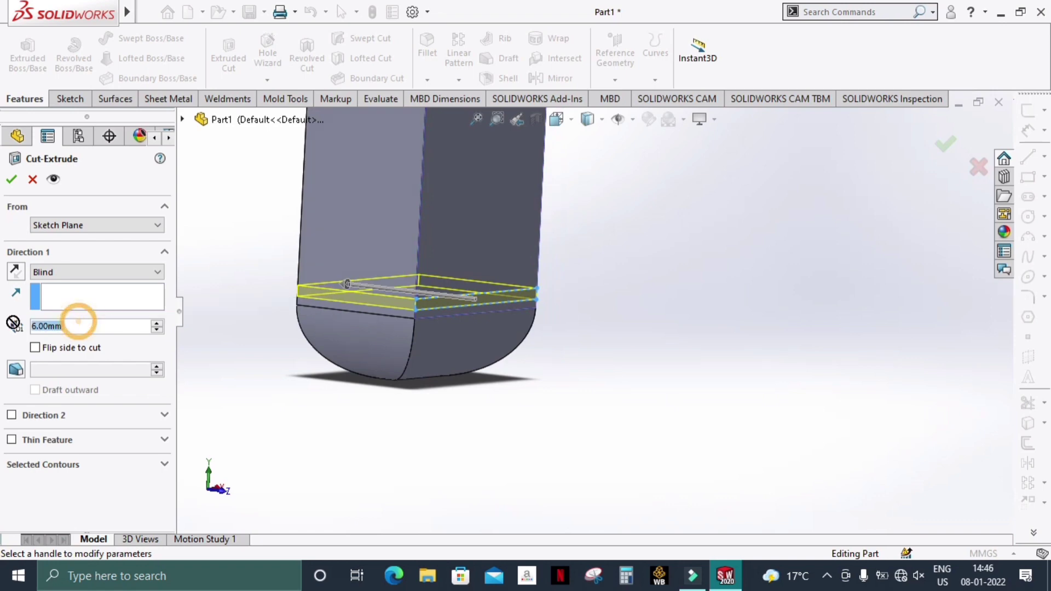
type("1")
key("Return")
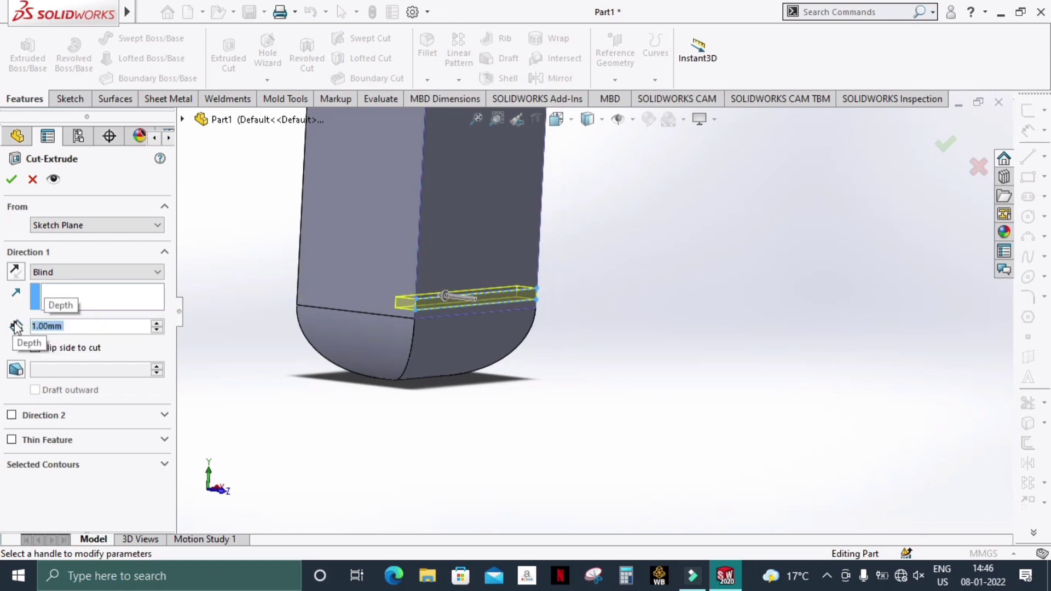
type("0.3")
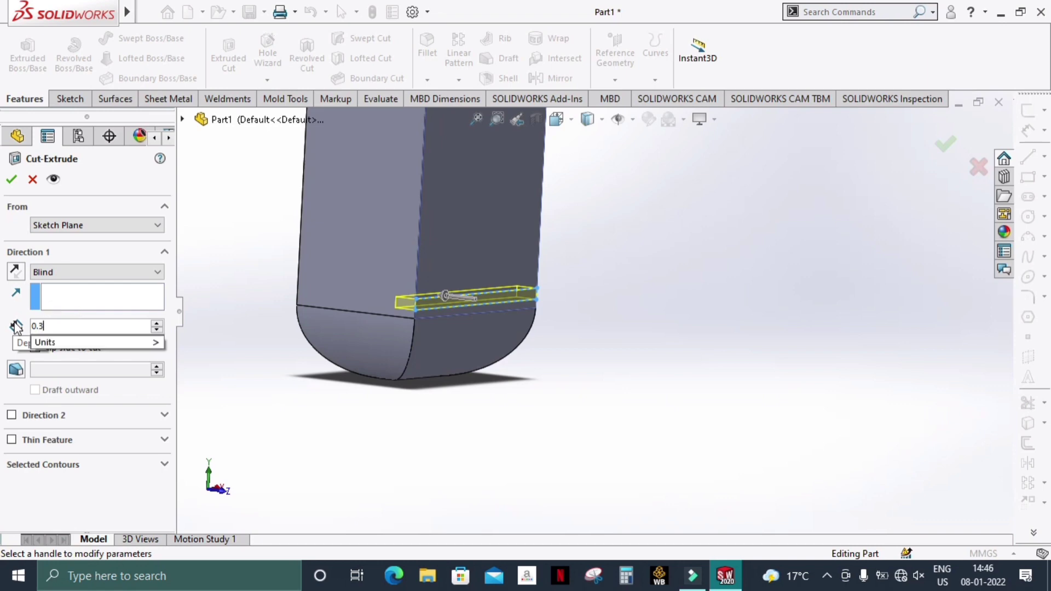
key("Return")
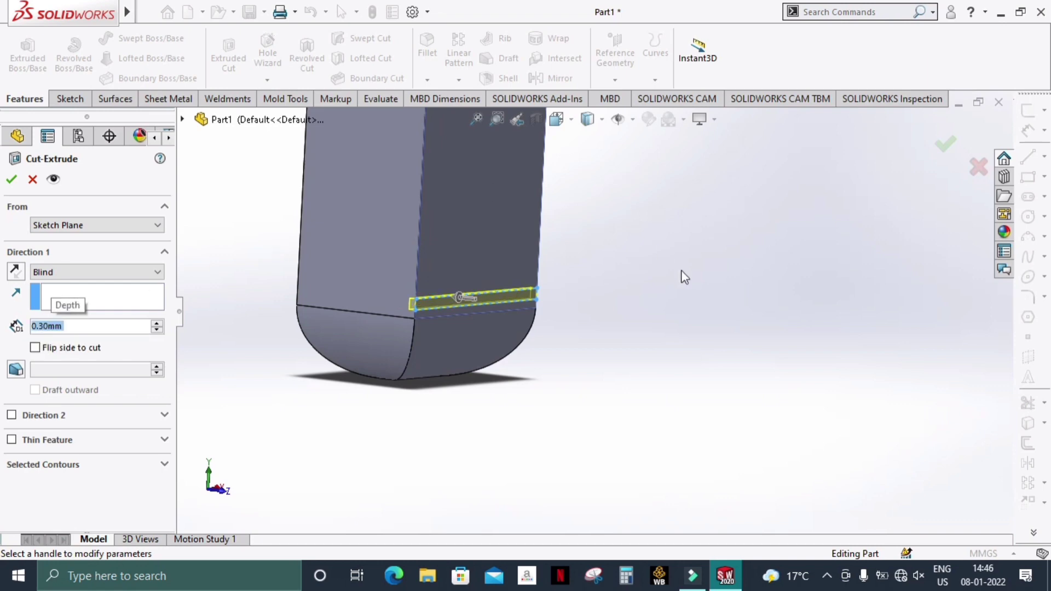
middle_click_drag(684, 277, 732, 288)
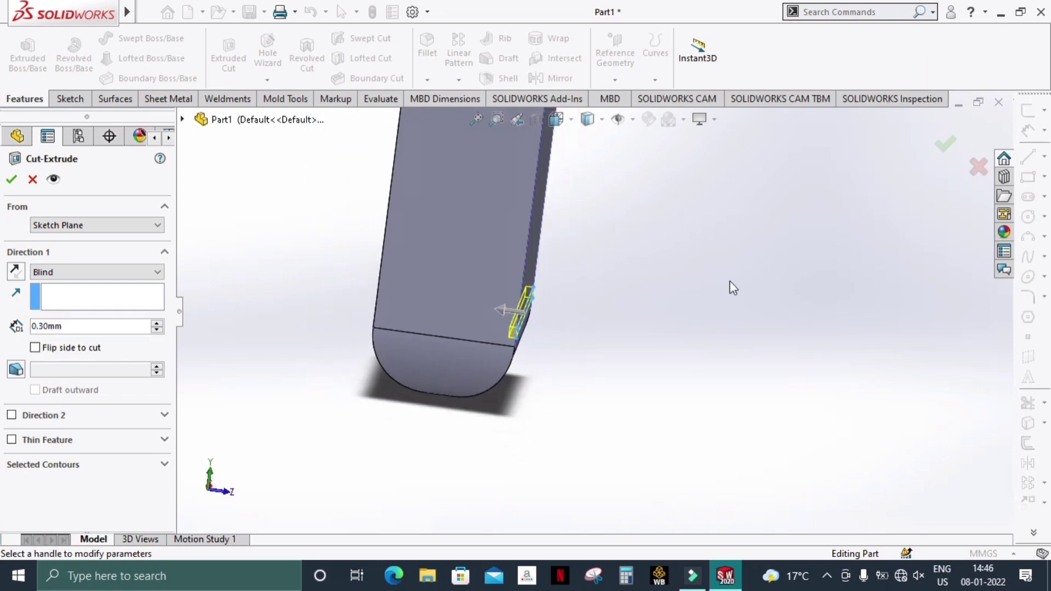
left_click(13, 185)
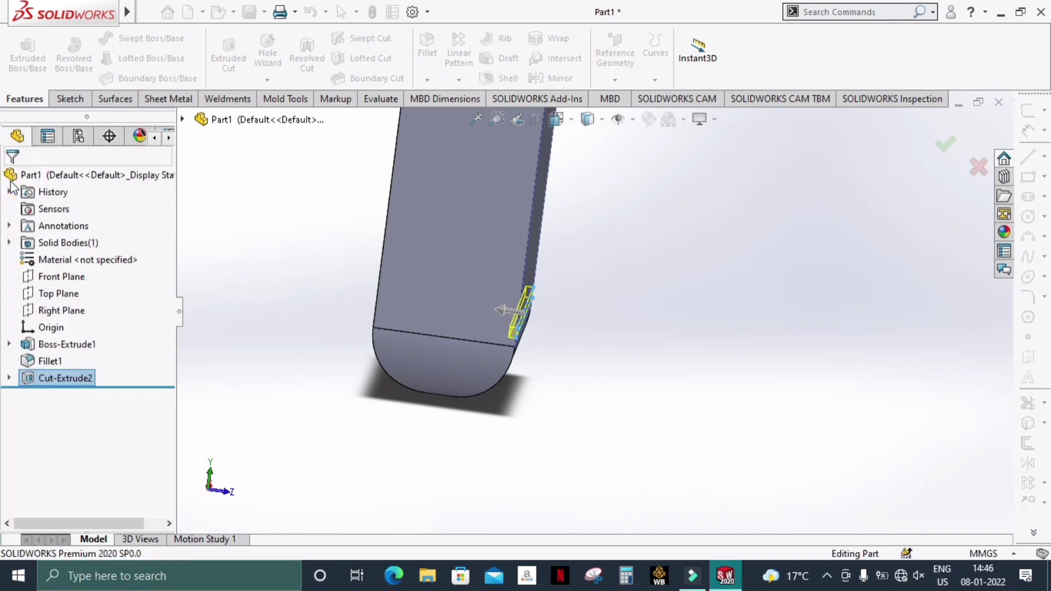
middle_click_drag(614, 312, 479, 303)
Step: Edit the groove's extruded cut and set its blind depth to 0.1 mm
left_click(70, 379)
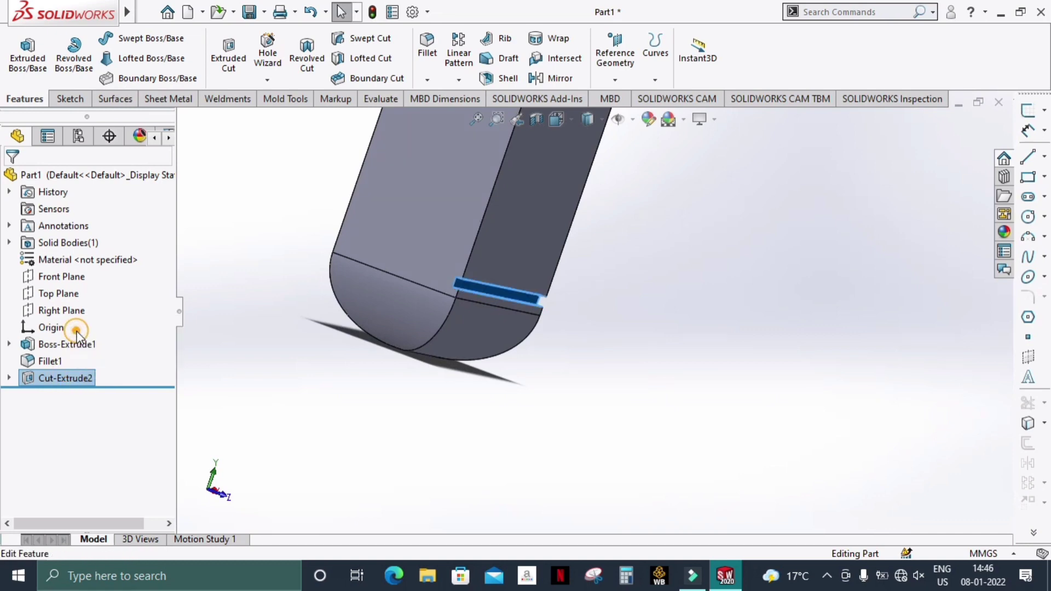
left_click(243, 354)
right_click(70, 378)
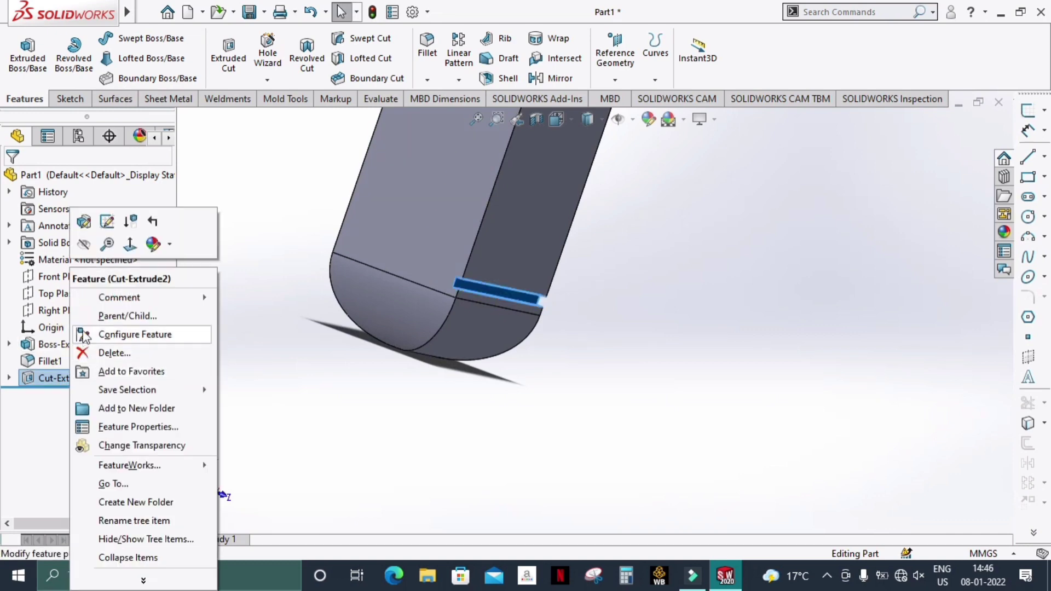
left_click(84, 219)
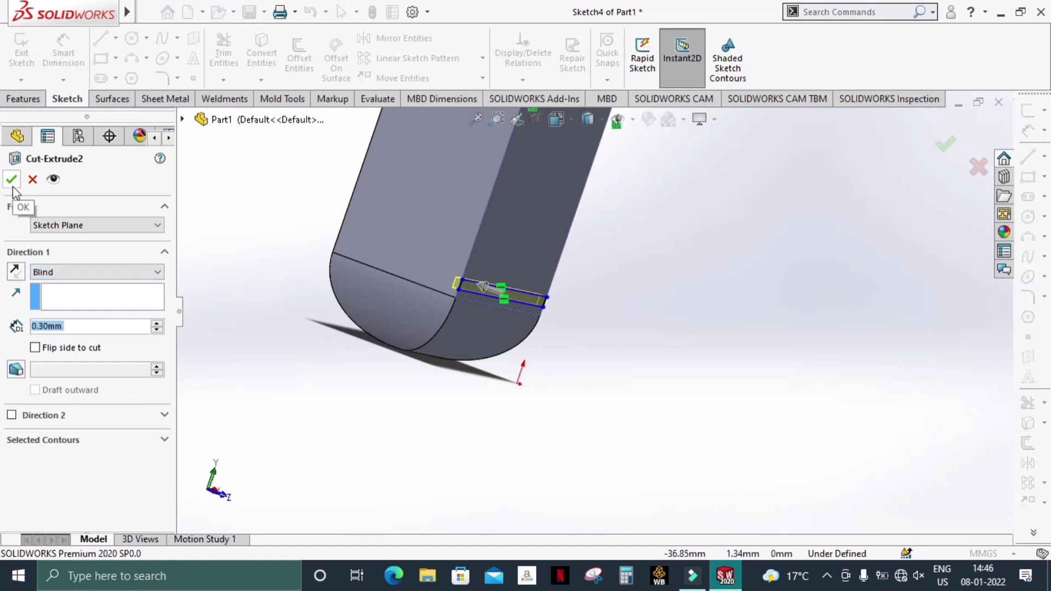
type("0.1")
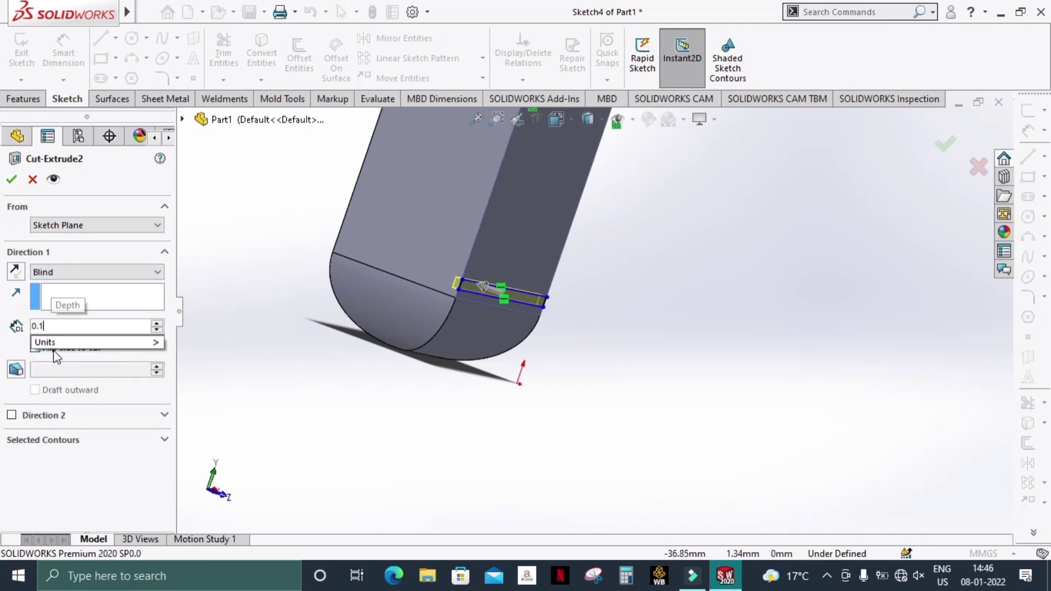
key("Return")
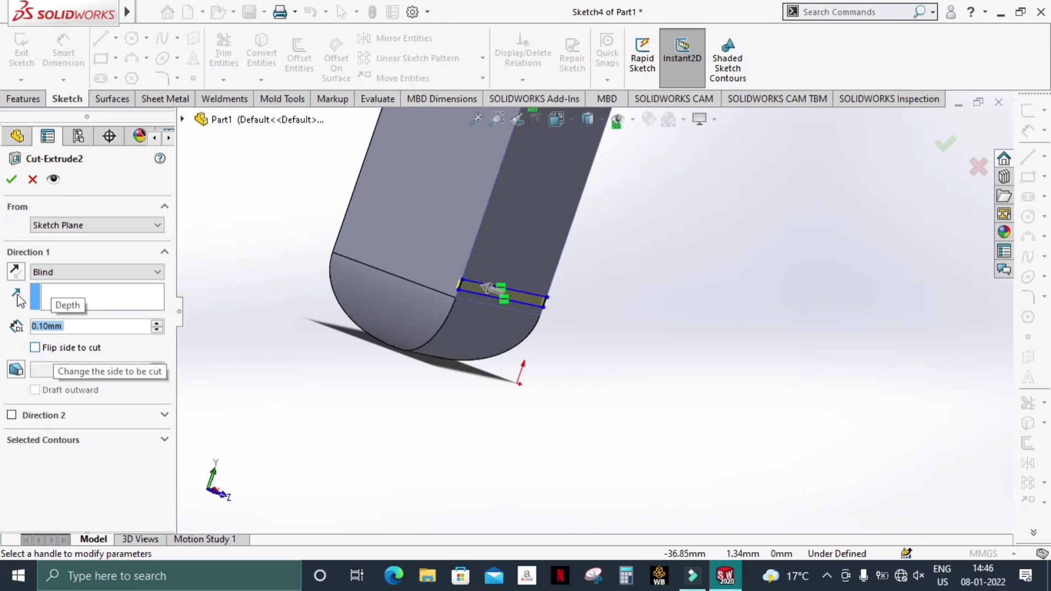
left_click(12, 179)
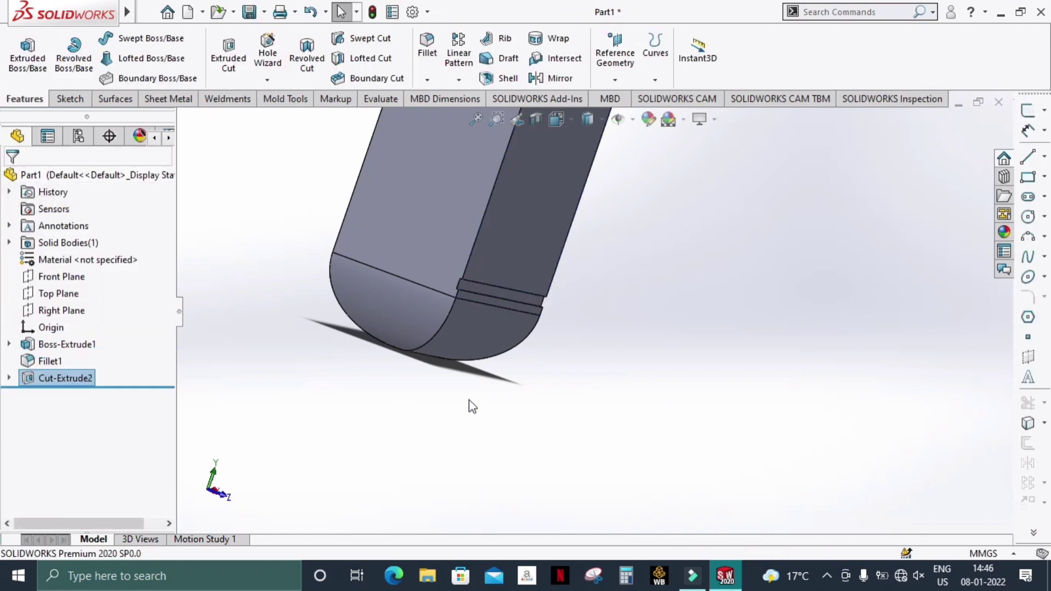
Step: Start a sketch on the narrow side face and draw a 6 mm horizontal line across it from the groove's upper corner
middle_click_drag(451, 350, 449, 380)
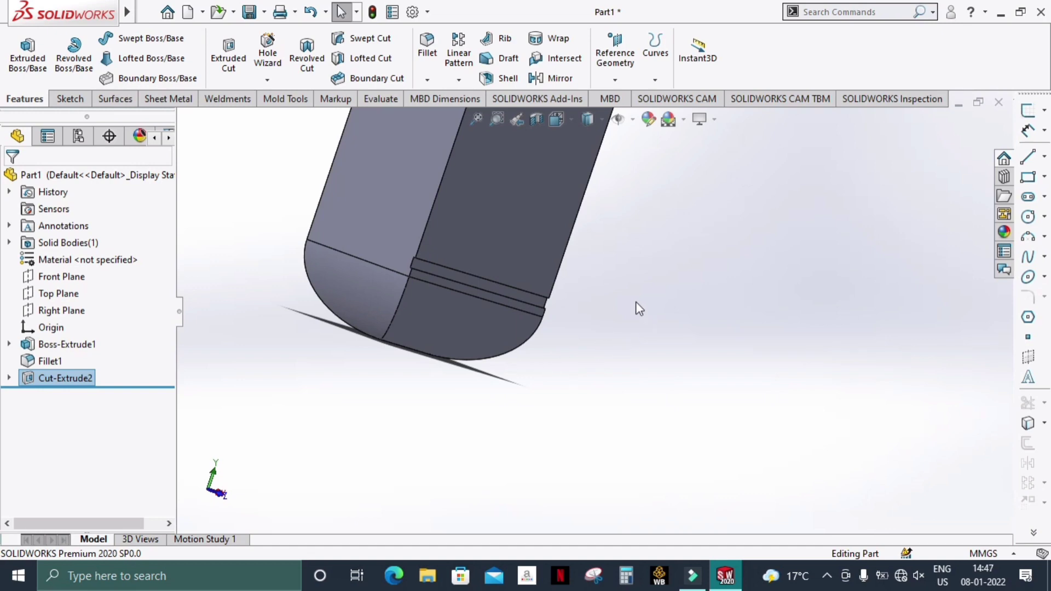
middle_click_drag(639, 309, 671, 334)
left_click(442, 244)
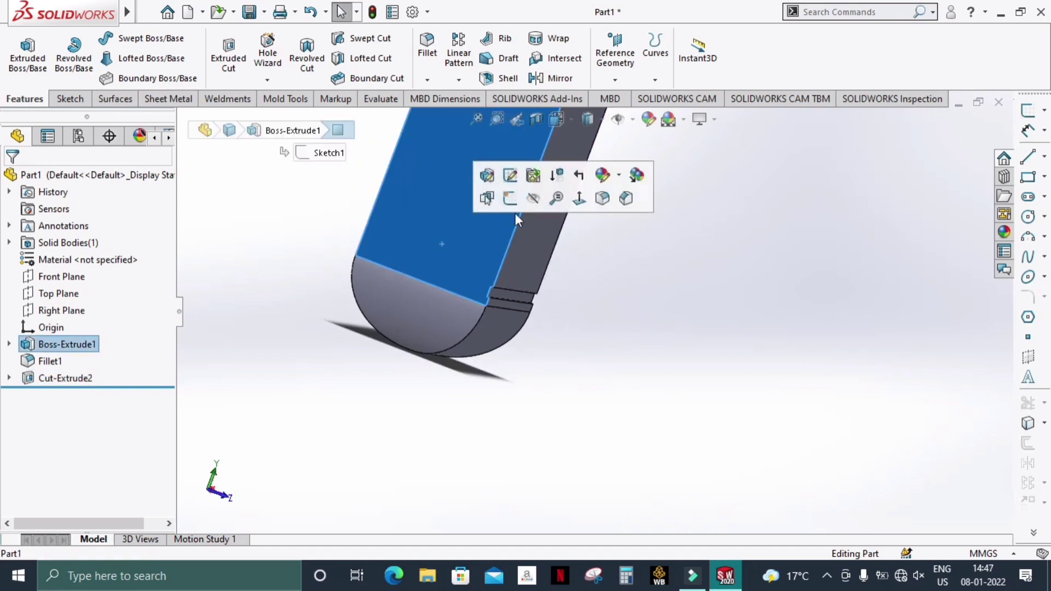
left_click(500, 202)
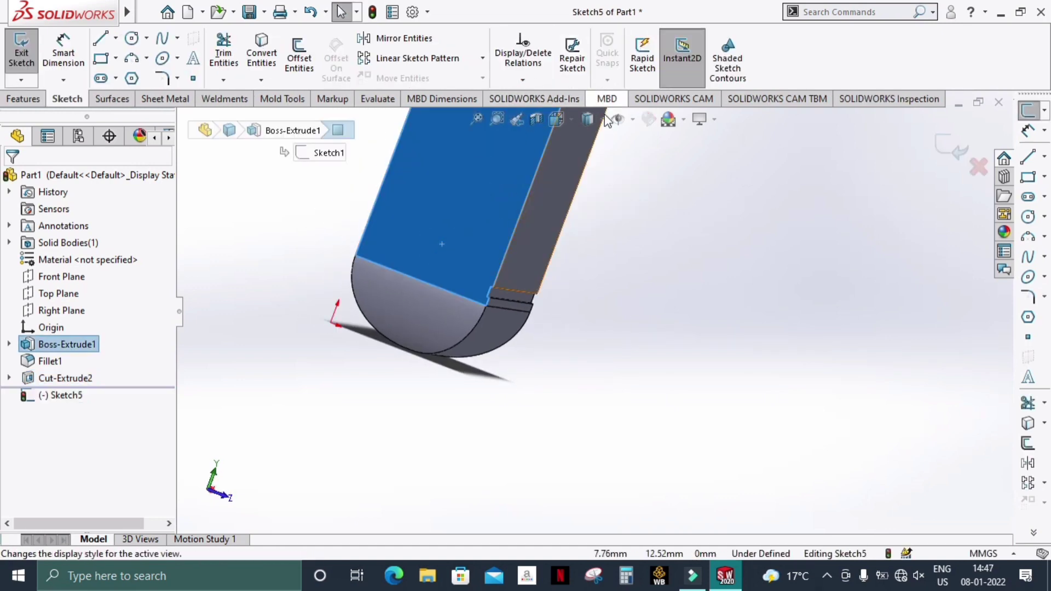
left_click(569, 119)
left_click(637, 204)
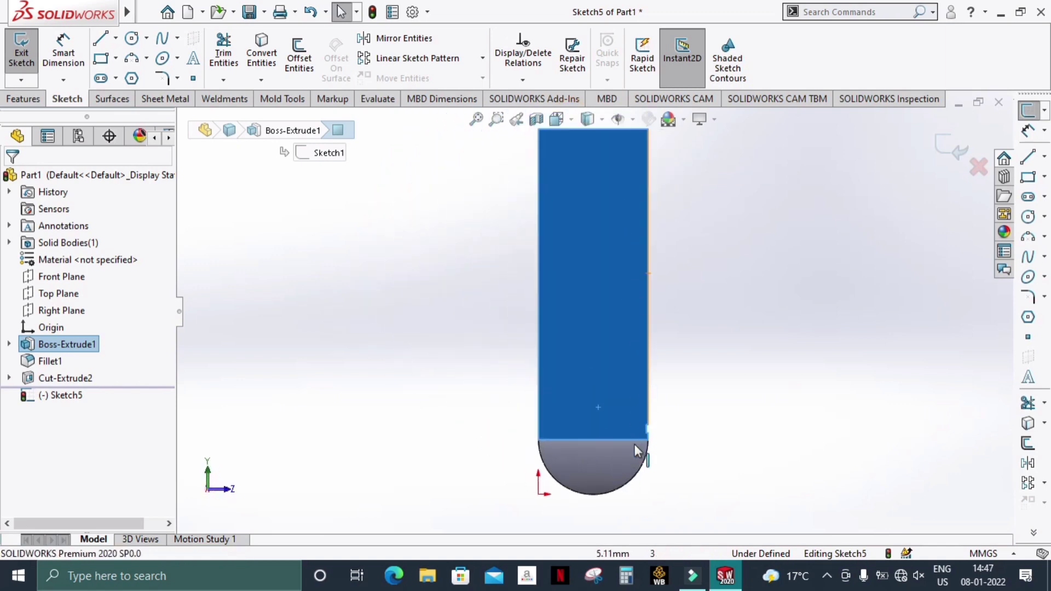
scroll(635, 462, "down", 5)
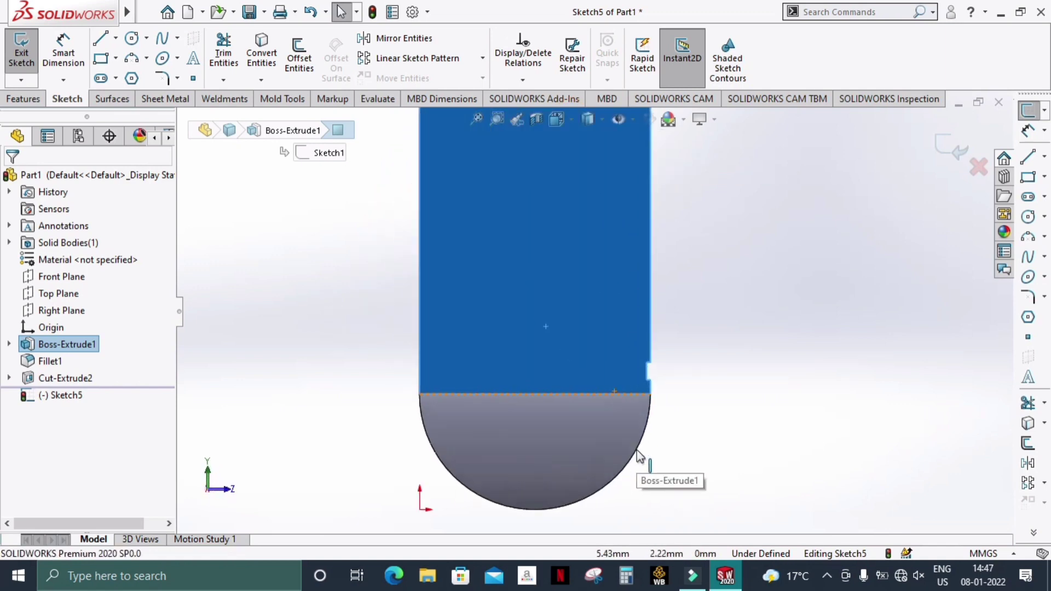
left_click(100, 38)
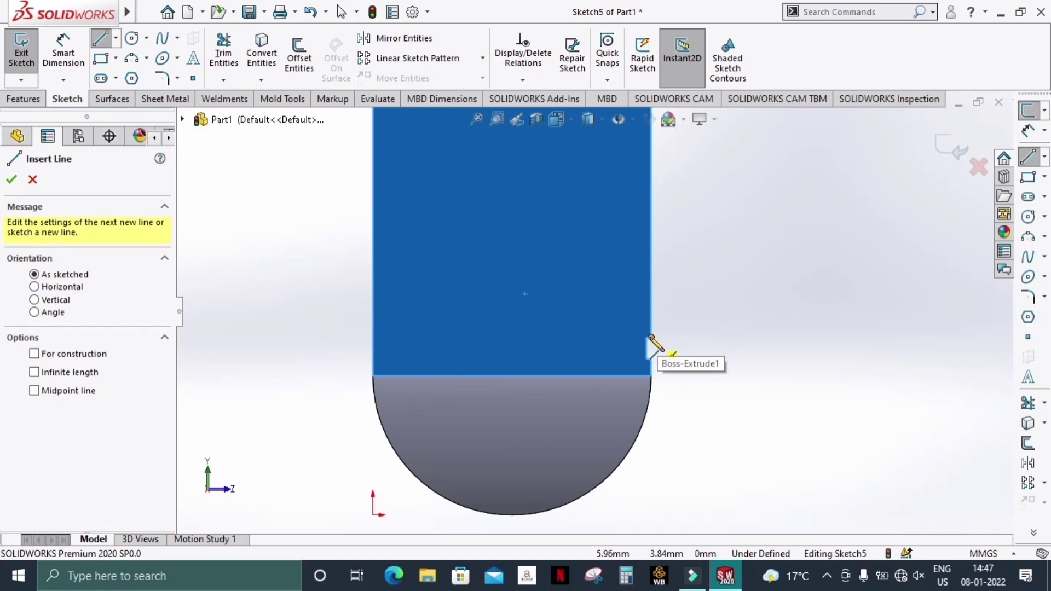
left_click(651, 337)
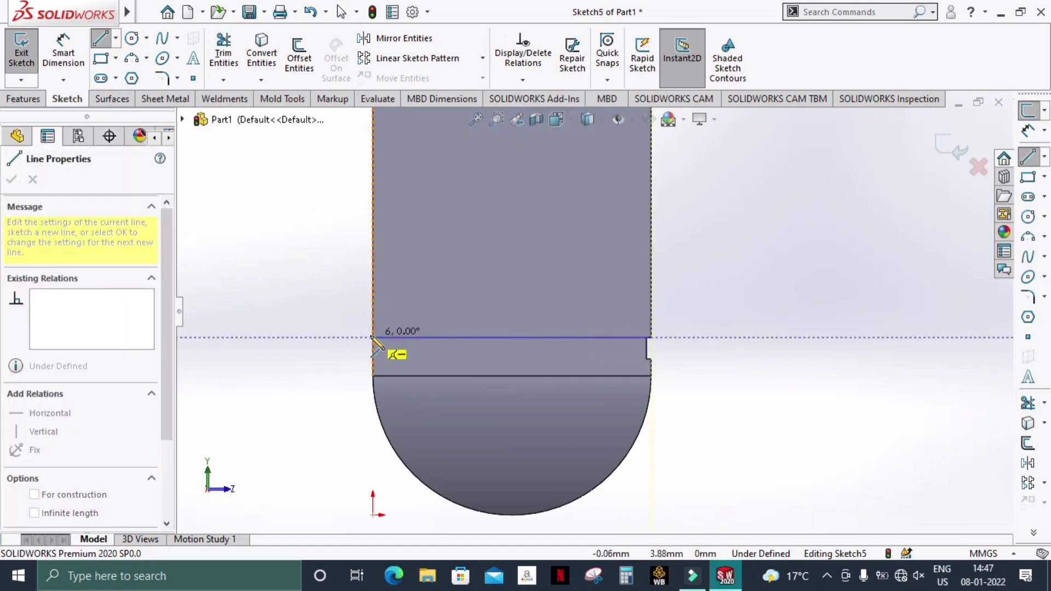
left_click(373, 337)
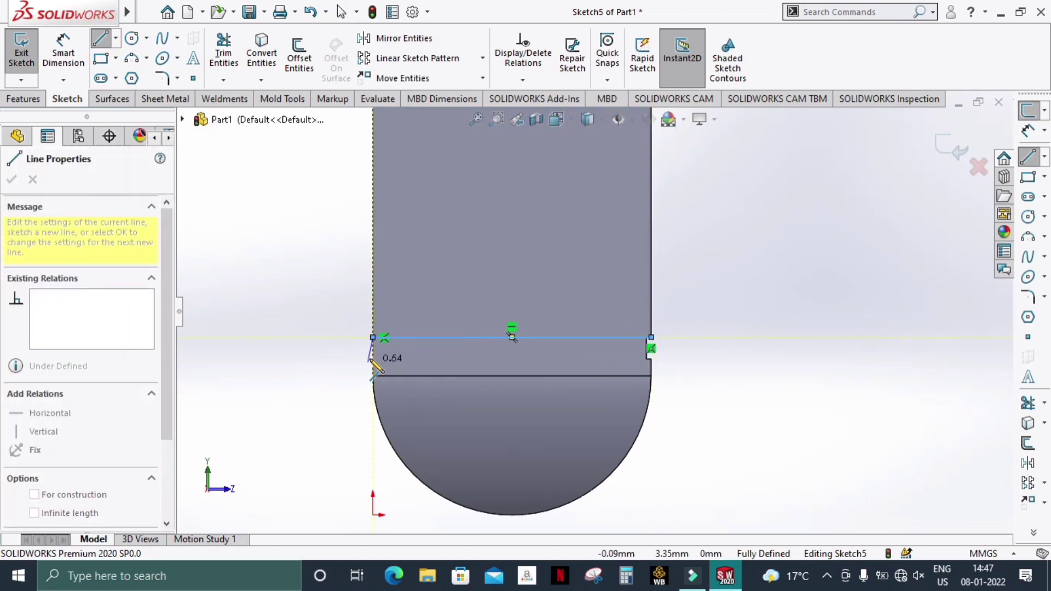
key("Escape")
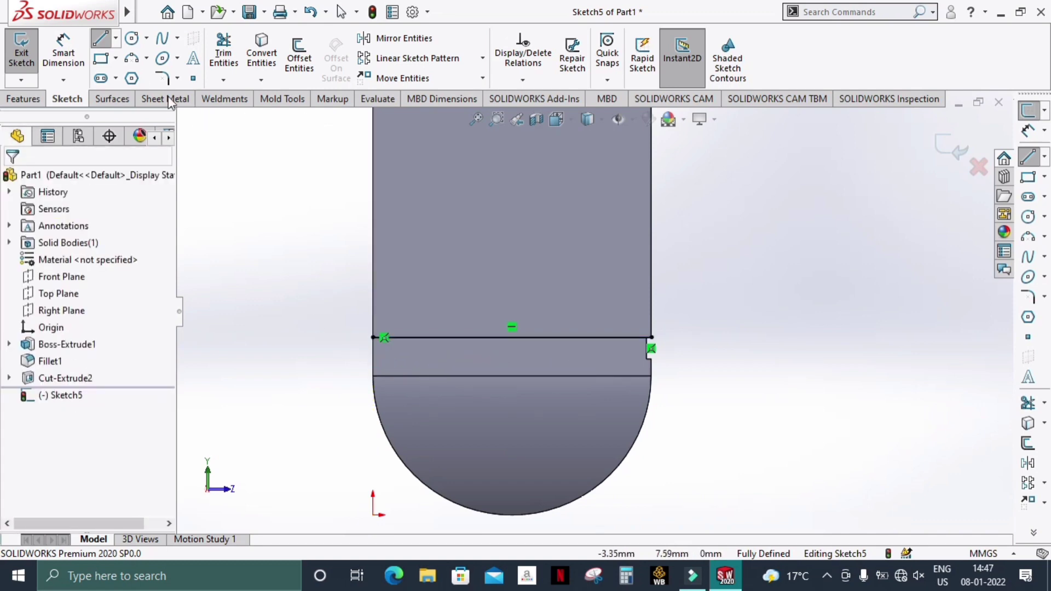
Step: Draw a second horizontal line from the groove's lower corner and join both line ends with short vertical lines to close the band
left_click(100, 38)
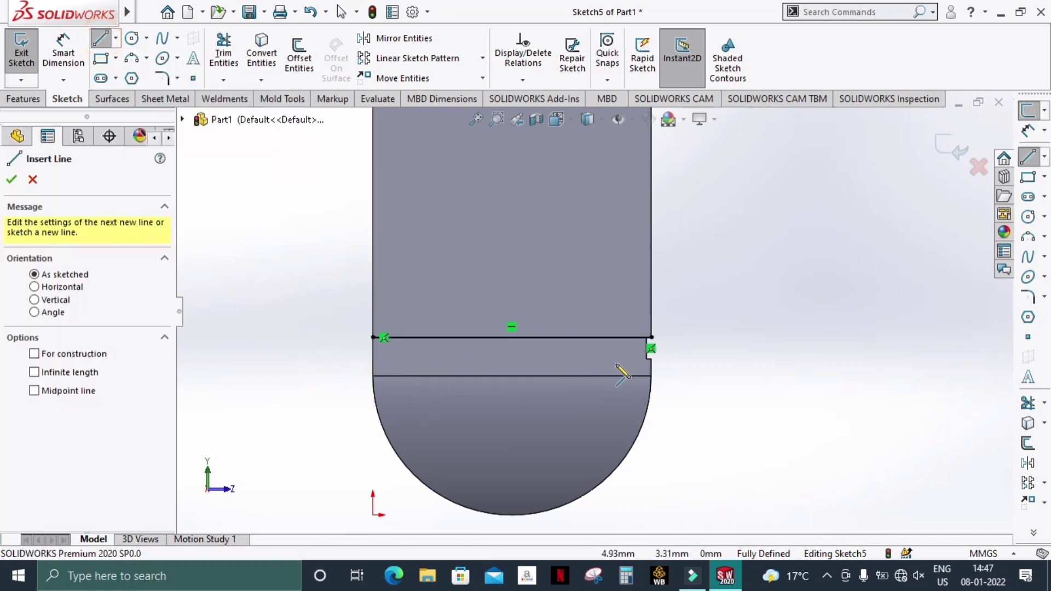
left_click(651, 358)
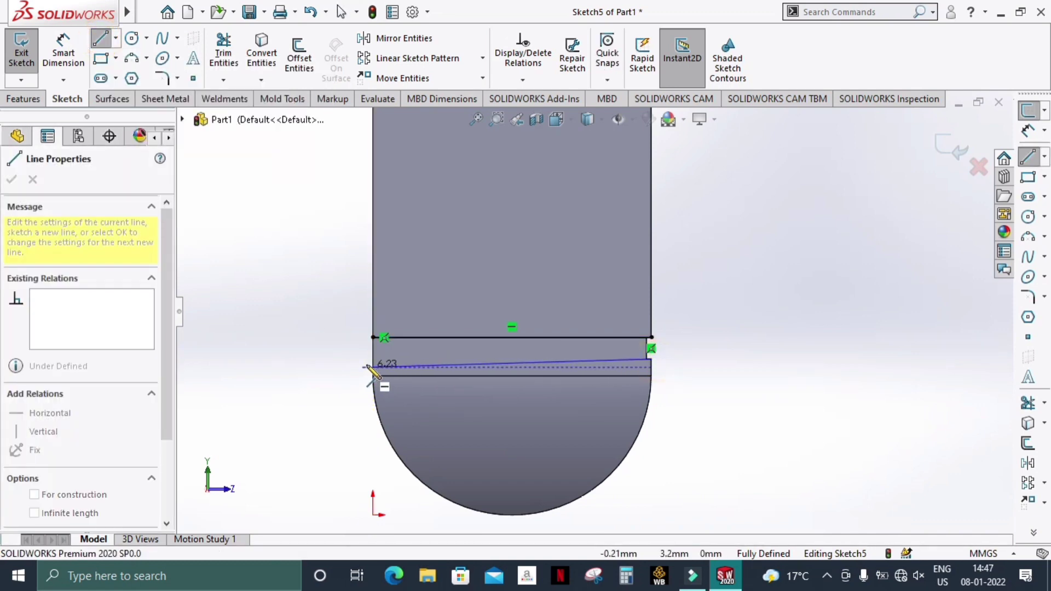
left_click(372, 359)
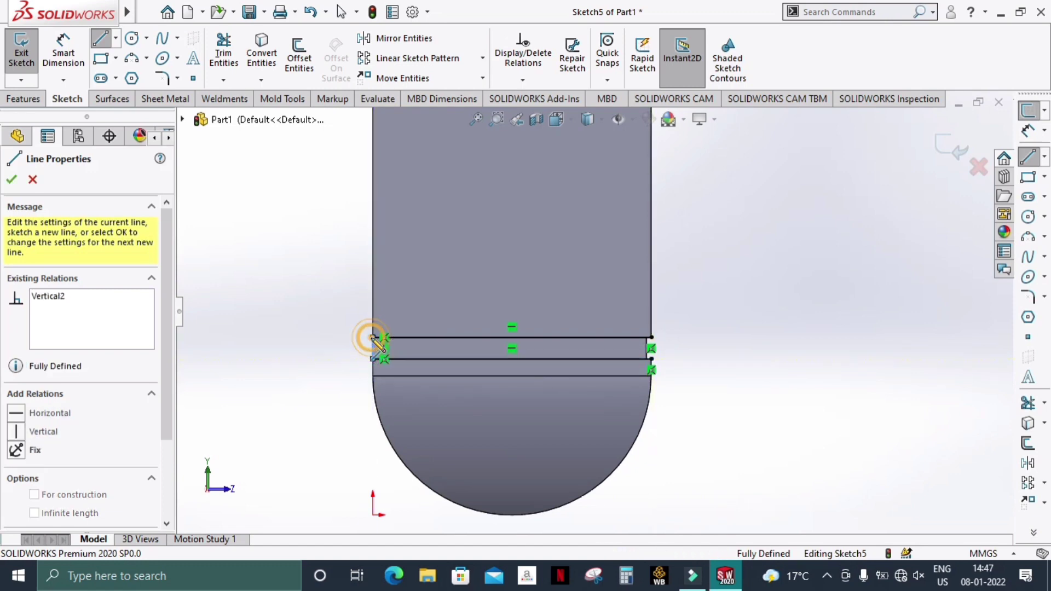
left_click(651, 337)
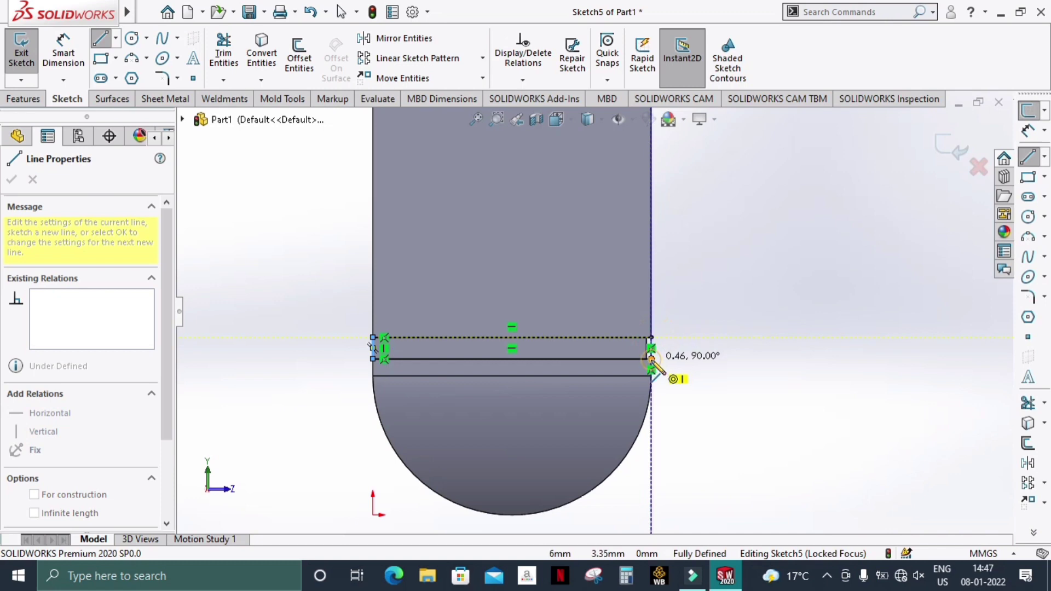
left_click(652, 358)
key("Escape")
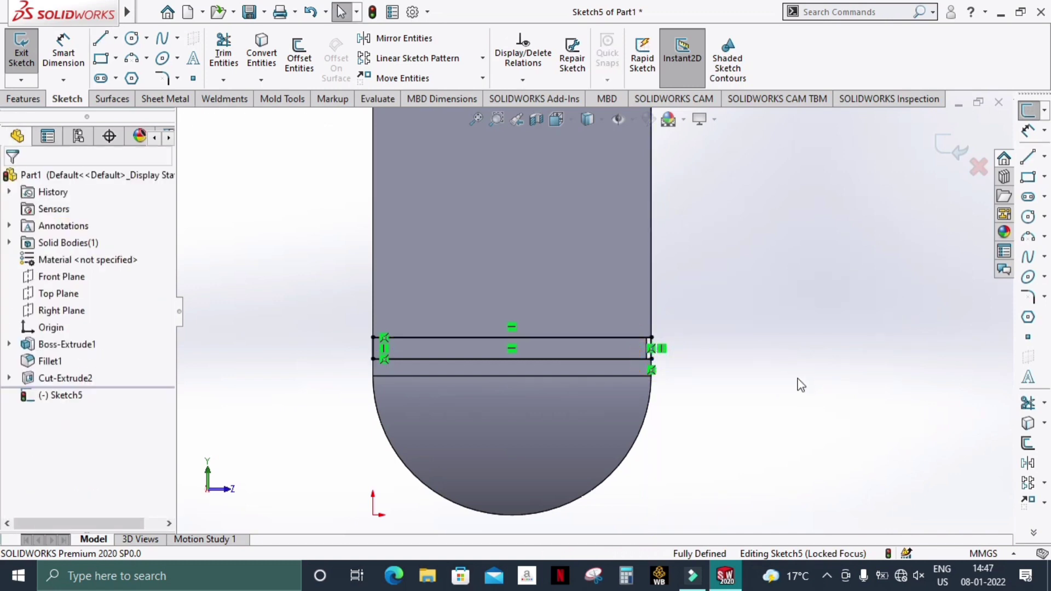
Step: Cut the closed band into the narrow side face as a blind extruded cut 0.1 mm deep
left_click(23, 98)
left_click(228, 52)
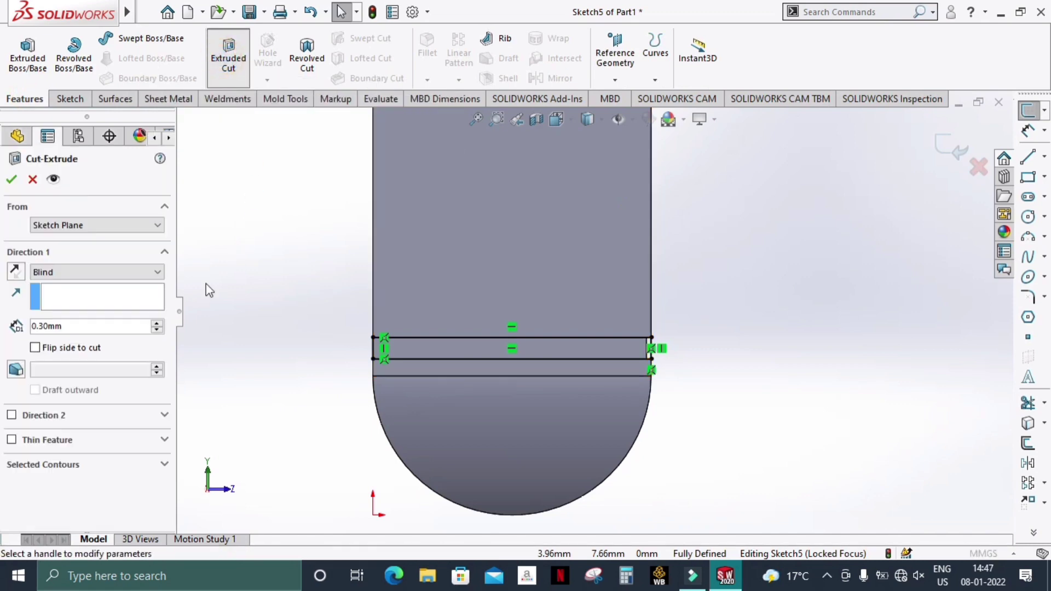
type("0.1")
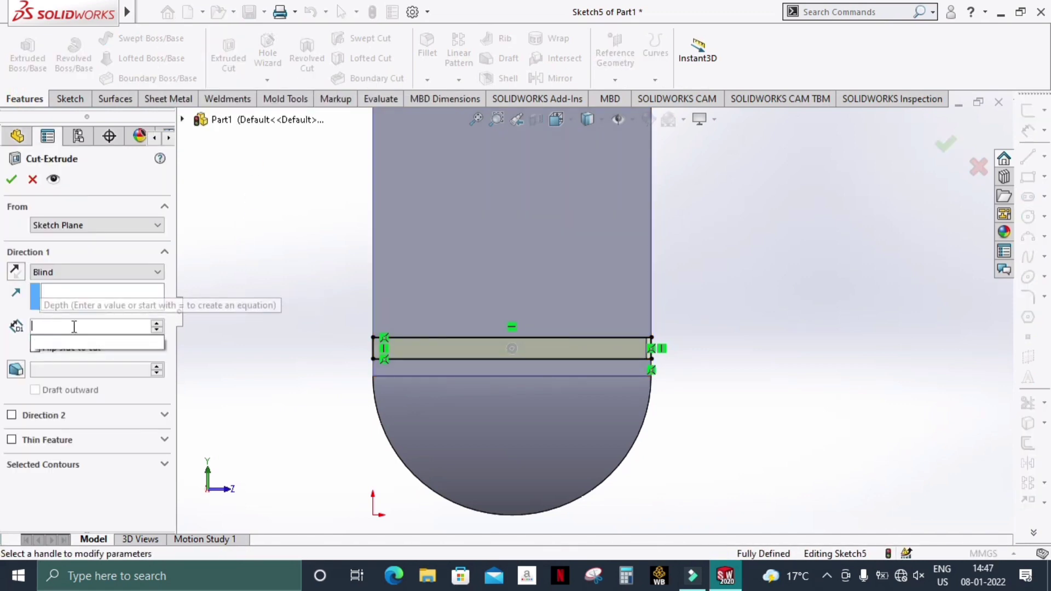
key("Return")
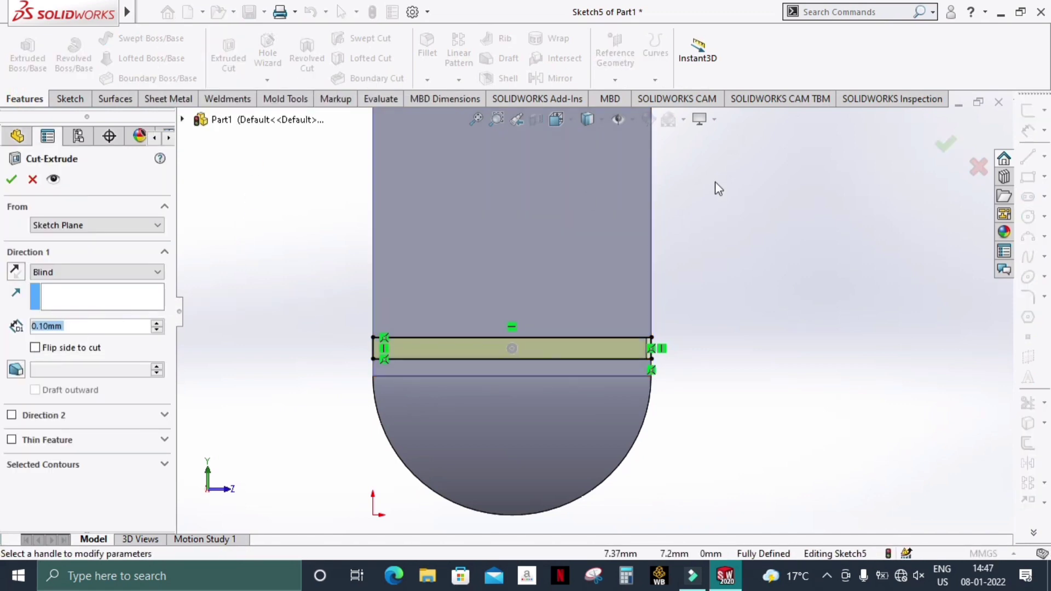
middle_click_drag(814, 314, 776, 296)
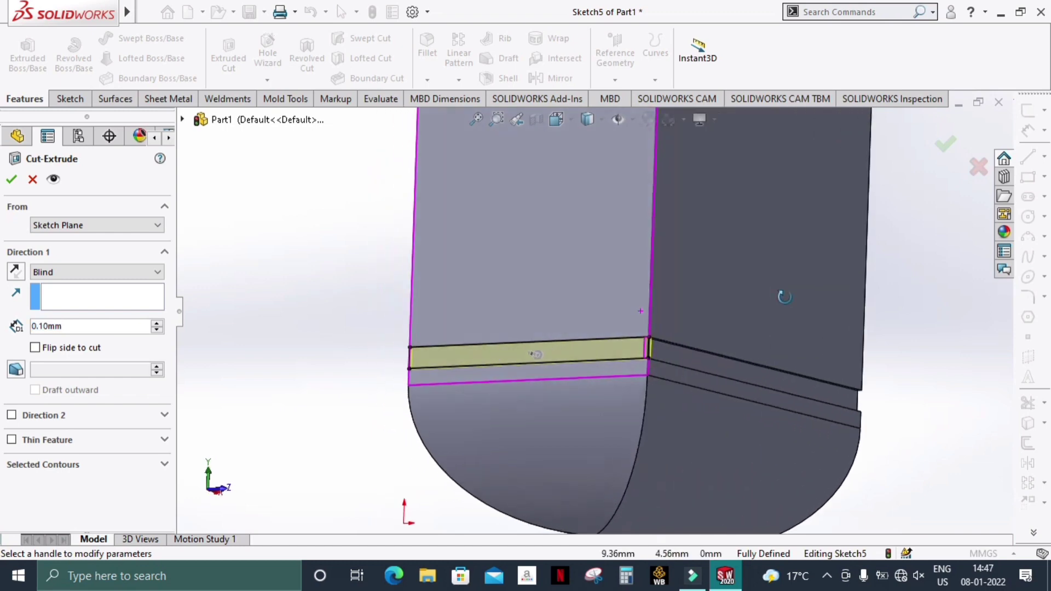
left_click(945, 143)
Step: Start a sketch on the ungrooved wide face and draw a horizontal line about 9 mm long across it from the groove's upper corner
mouse_move(903, 237)
middle_mouse_down()
mouse_move(956, 286)
mouse_move(904, 307)
mouse_move(948, 322)
middle_mouse_up()
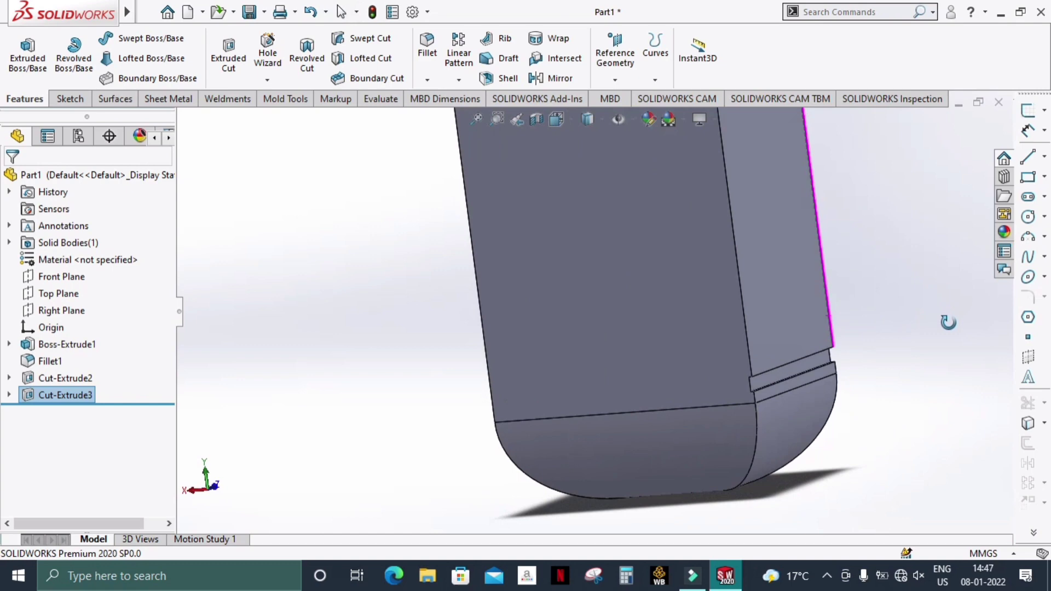
left_click(699, 366)
left_click(770, 326)
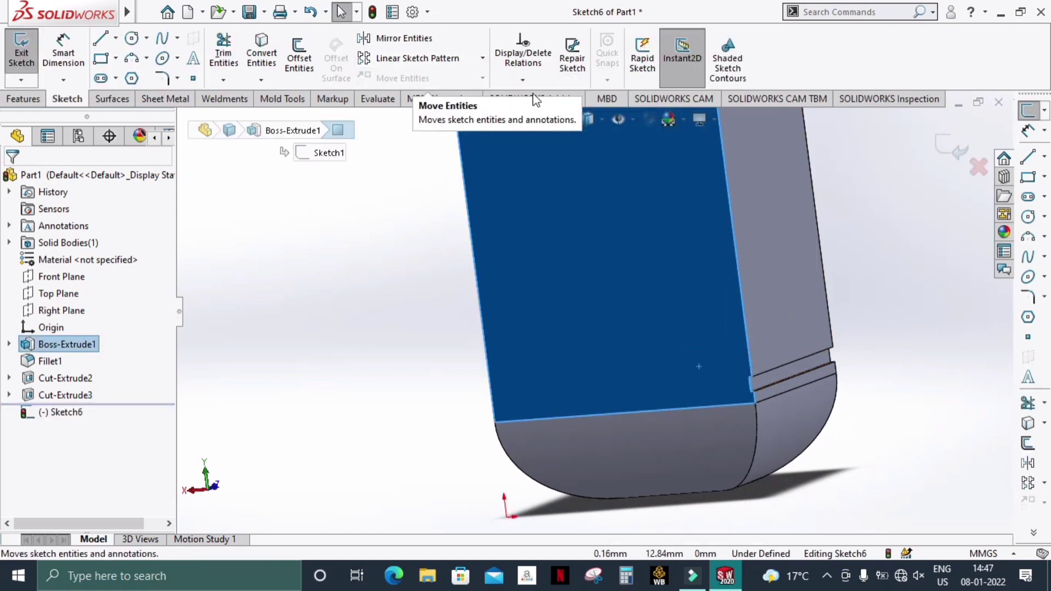
left_click(570, 119)
left_click(646, 209)
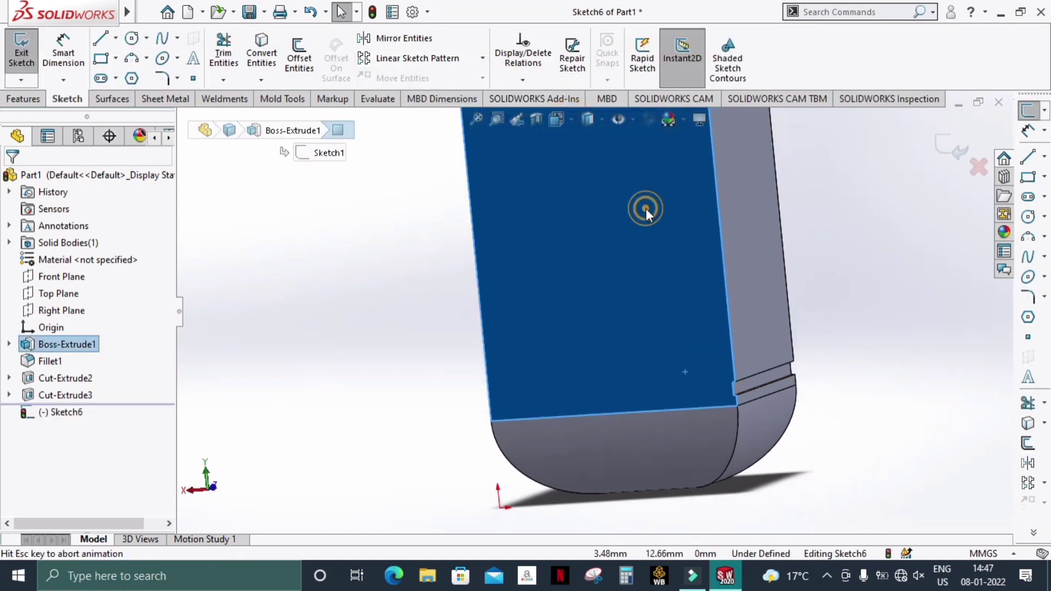
scroll(671, 448, "down", 5)
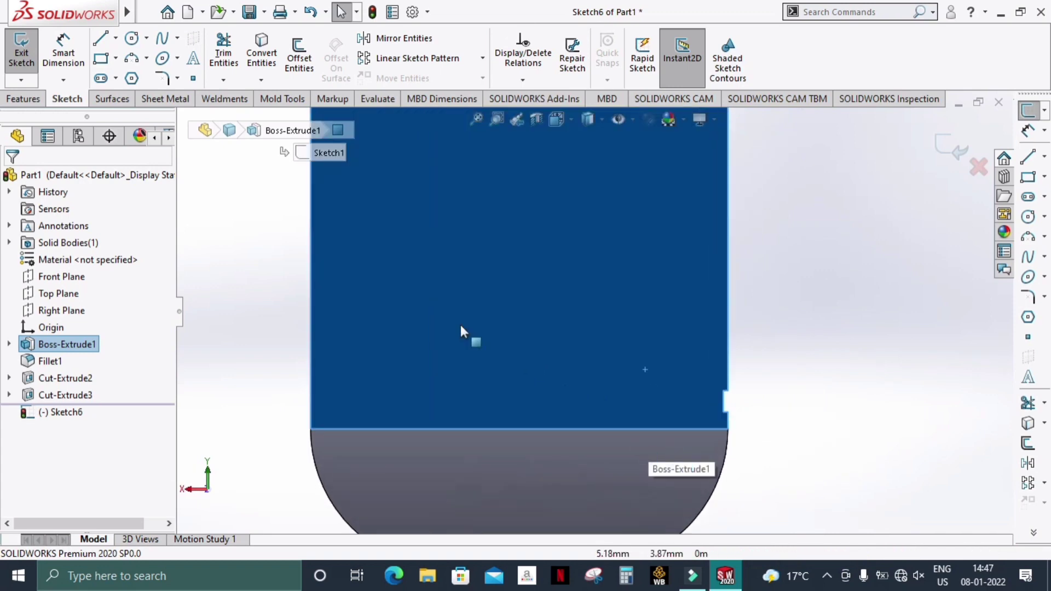
left_click(99, 39)
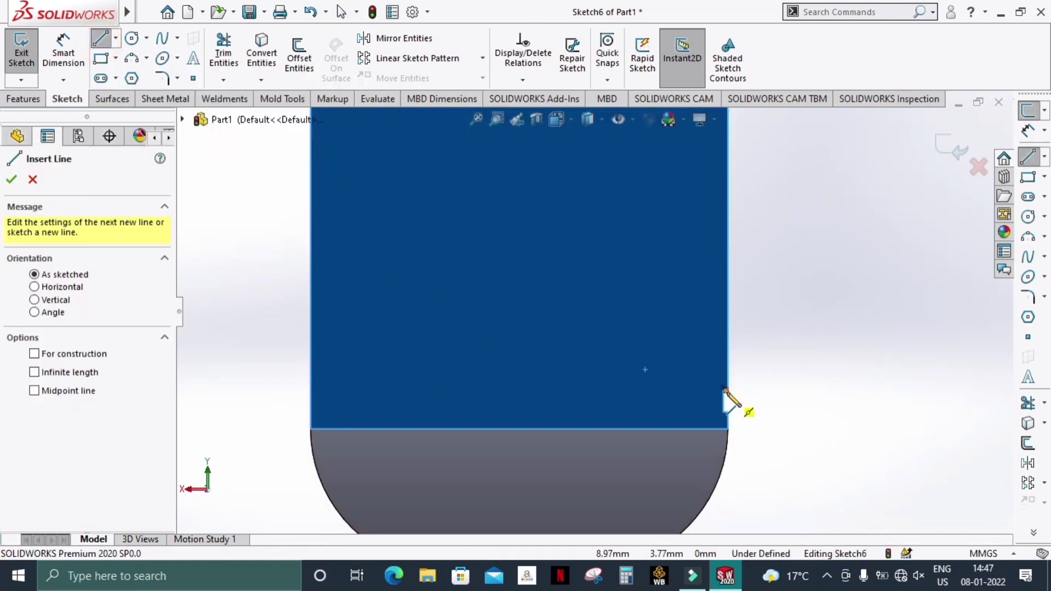
left_click(725, 391)
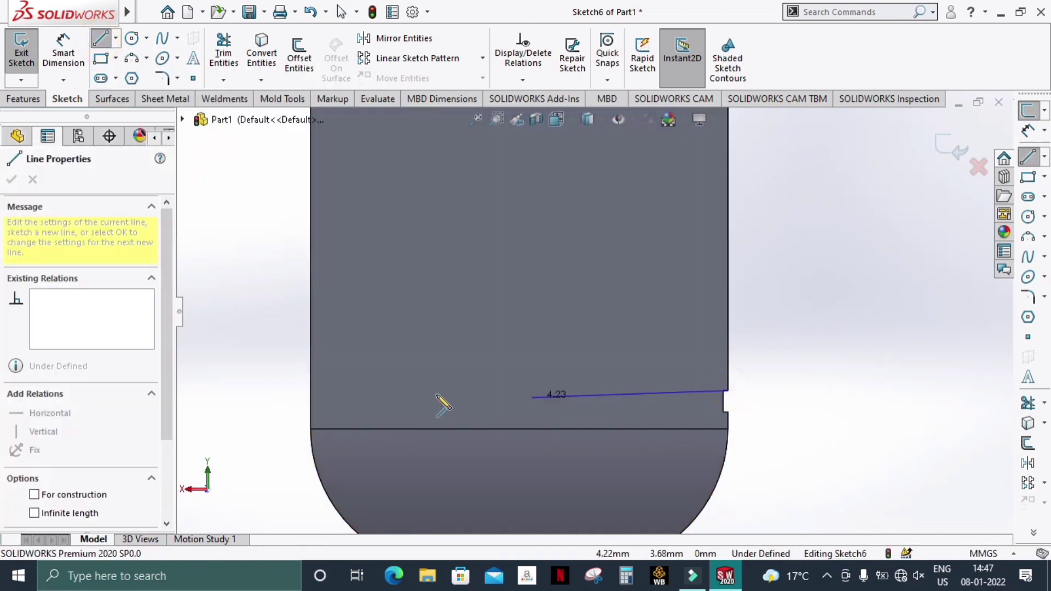
left_click(310, 391)
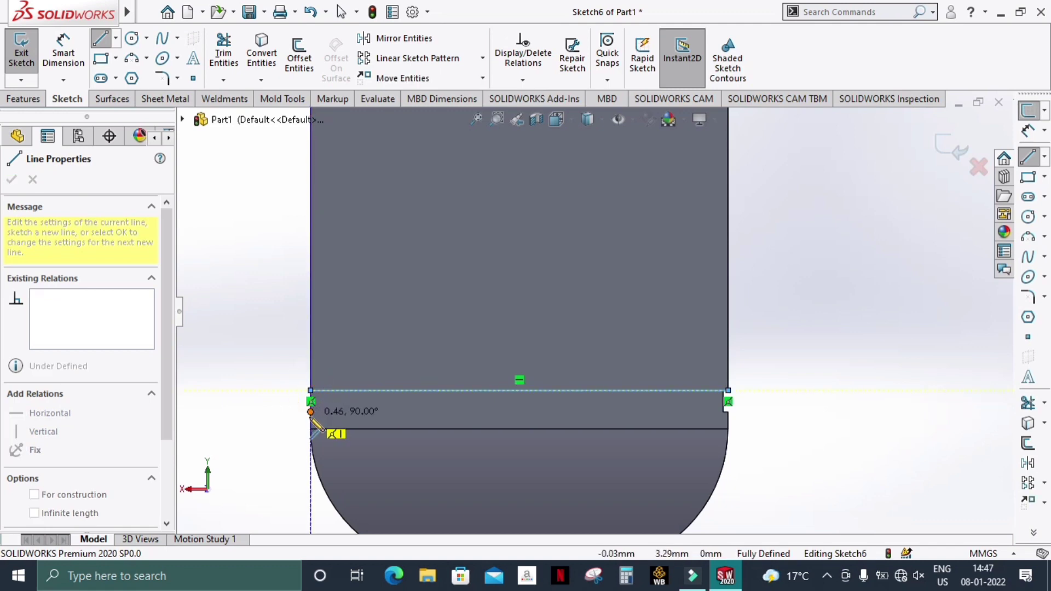
Step: Close the band on the wide face with vertical end lines about 0.46 mm long and a lower horizontal line
left_click(310, 412)
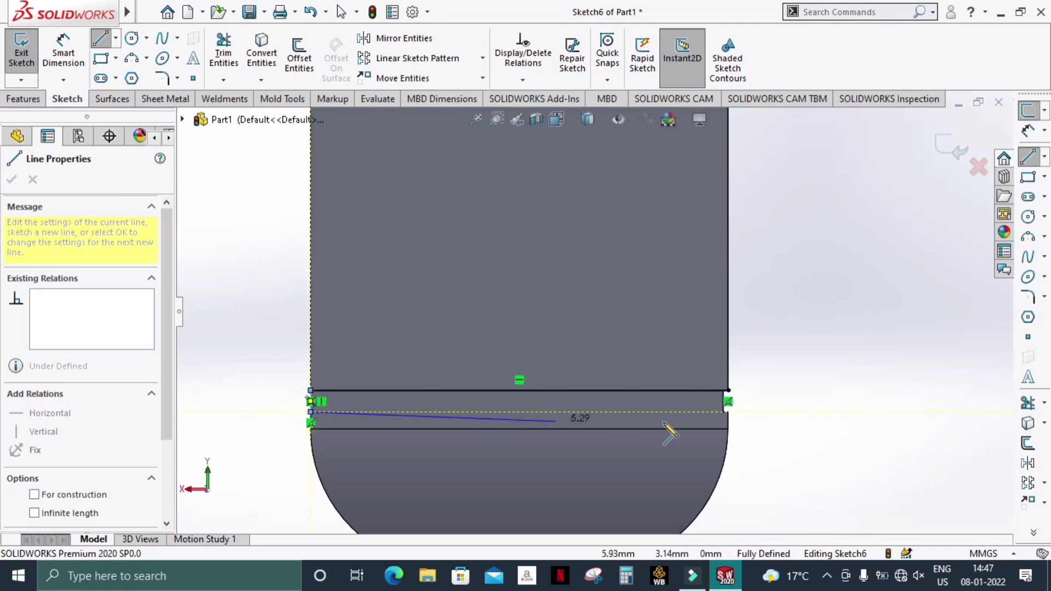
left_click(728, 412)
key("Escape")
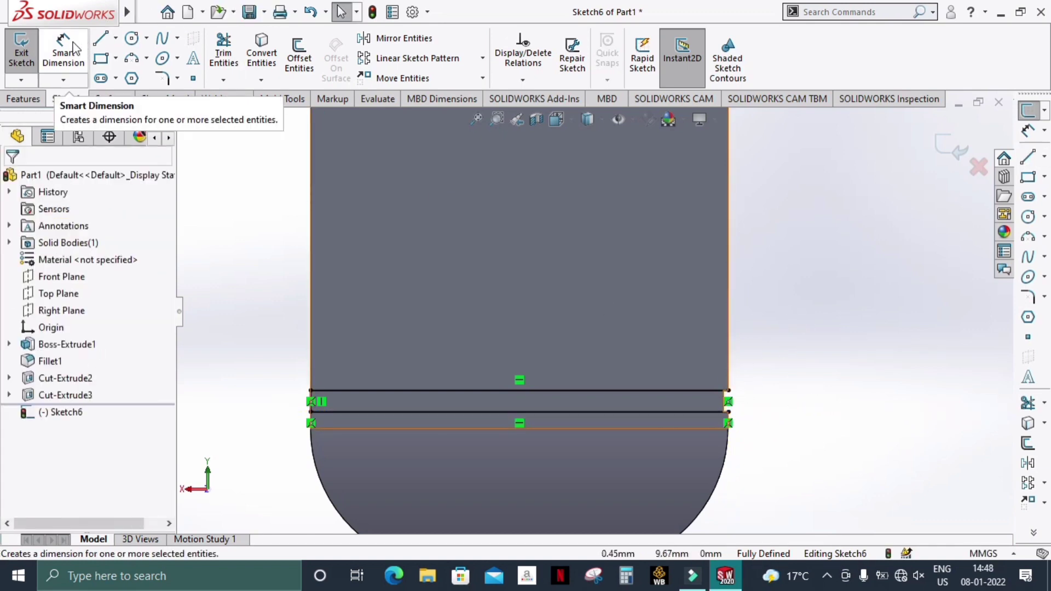
key("l")
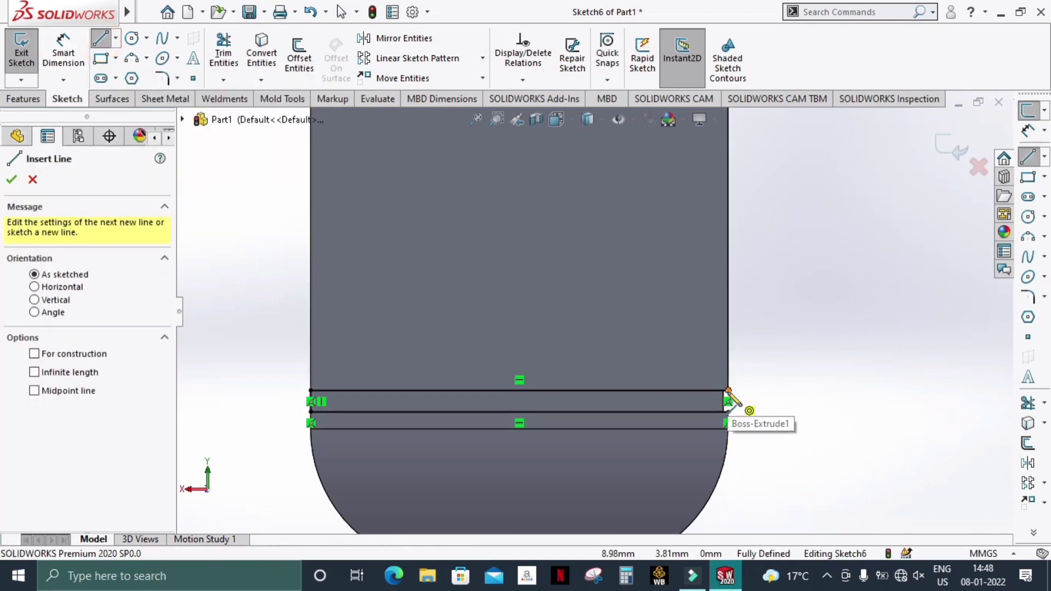
left_click(728, 391)
left_click(728, 423)
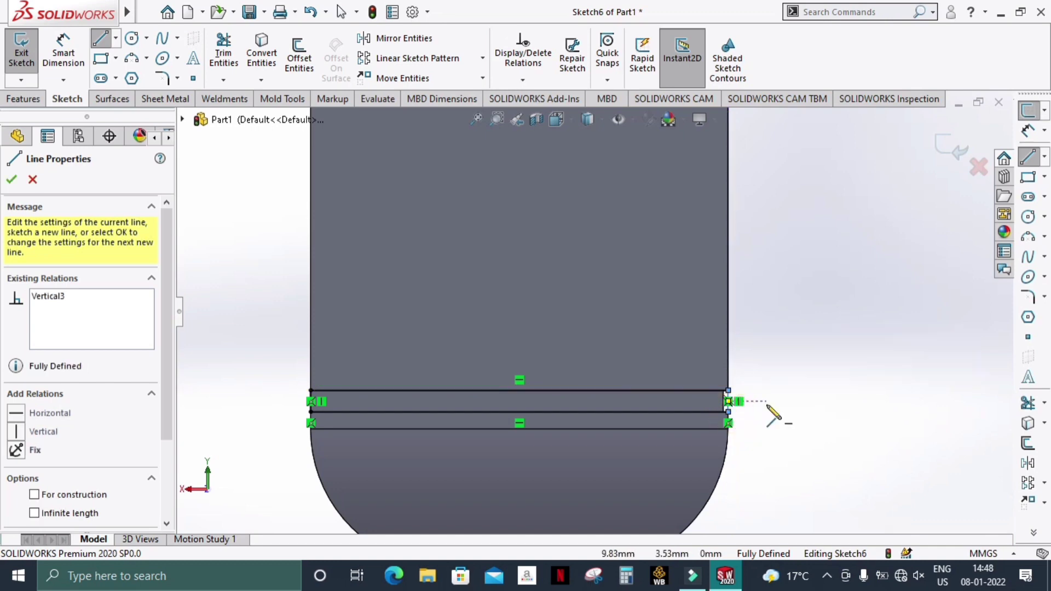
key("Escape")
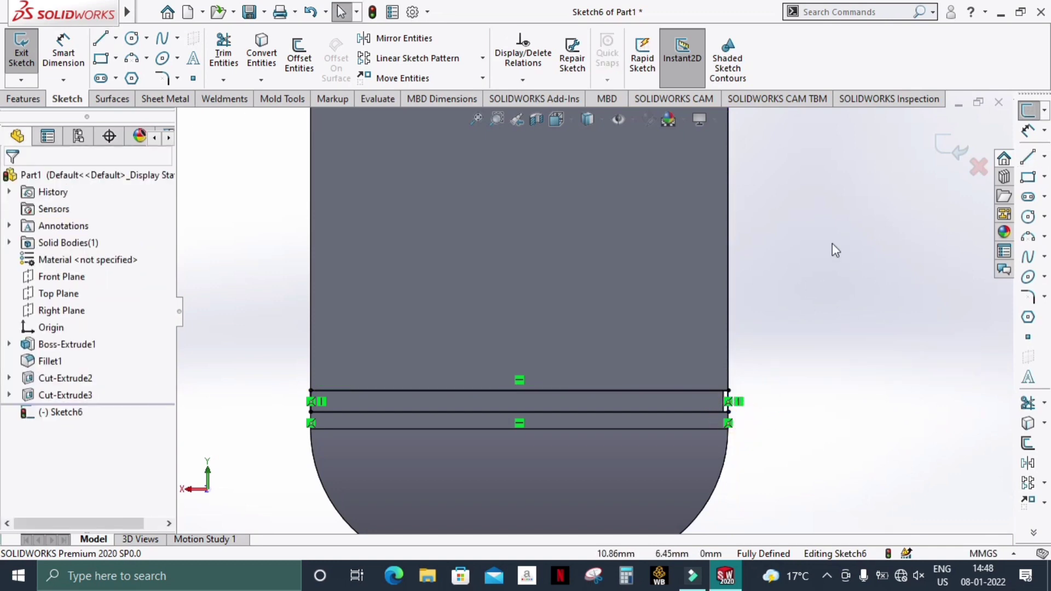
Step: Cut the closed band into the wide face as a blind extruded cut 0.1 mm deep
left_click(23, 99)
left_click(218, 57)
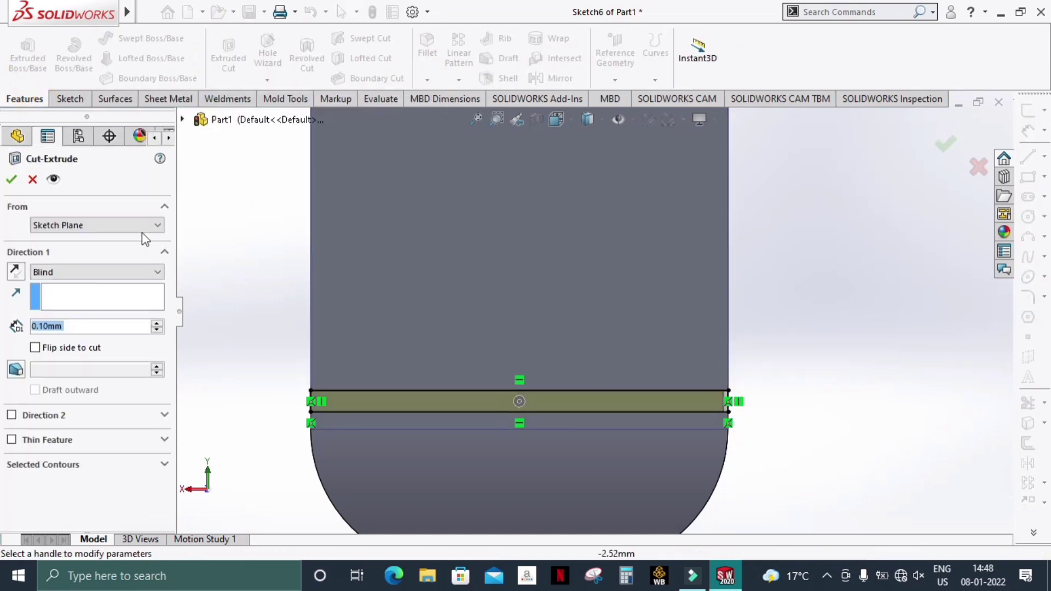
left_click(10, 182)
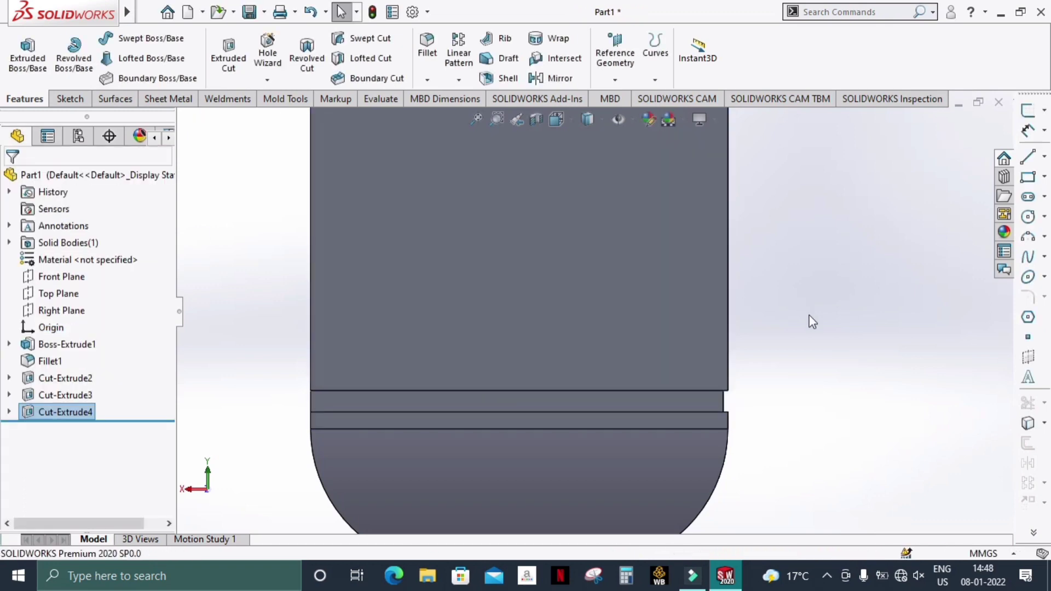
Step: Start a sketch on the remaining narrow side face and draw a closed rectangular band joining the outer groove corners at both edges
middle_click_drag(812, 324, 810, 370)
left_click(758, 382)
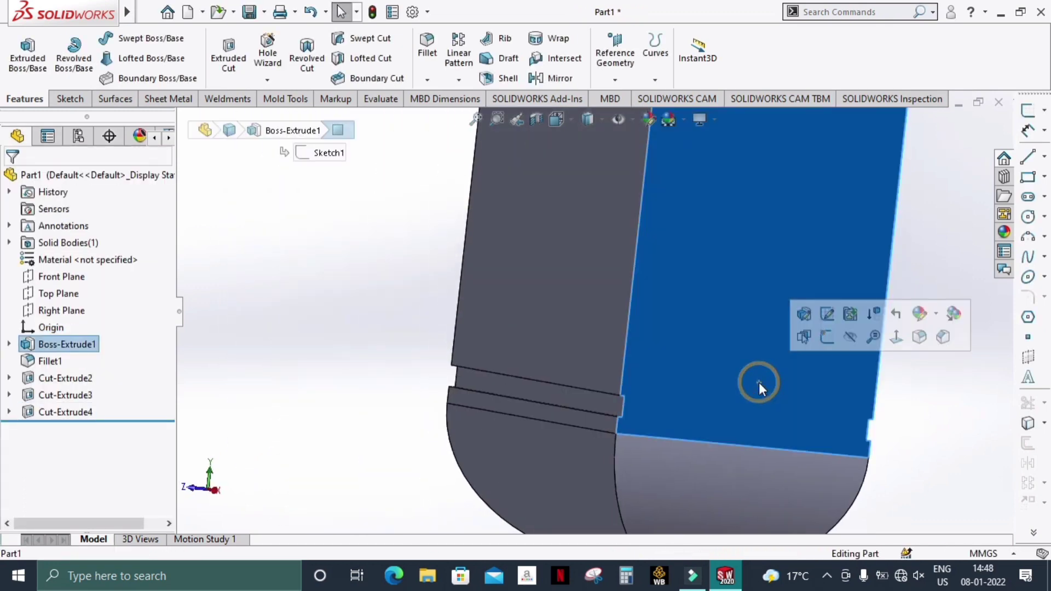
left_click(804, 313)
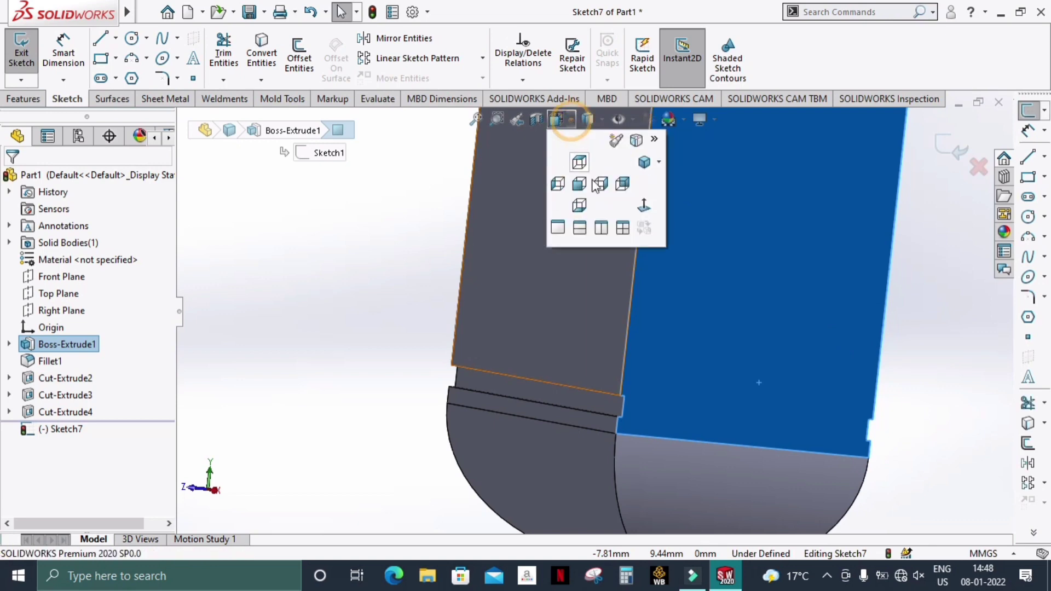
left_click(644, 207)
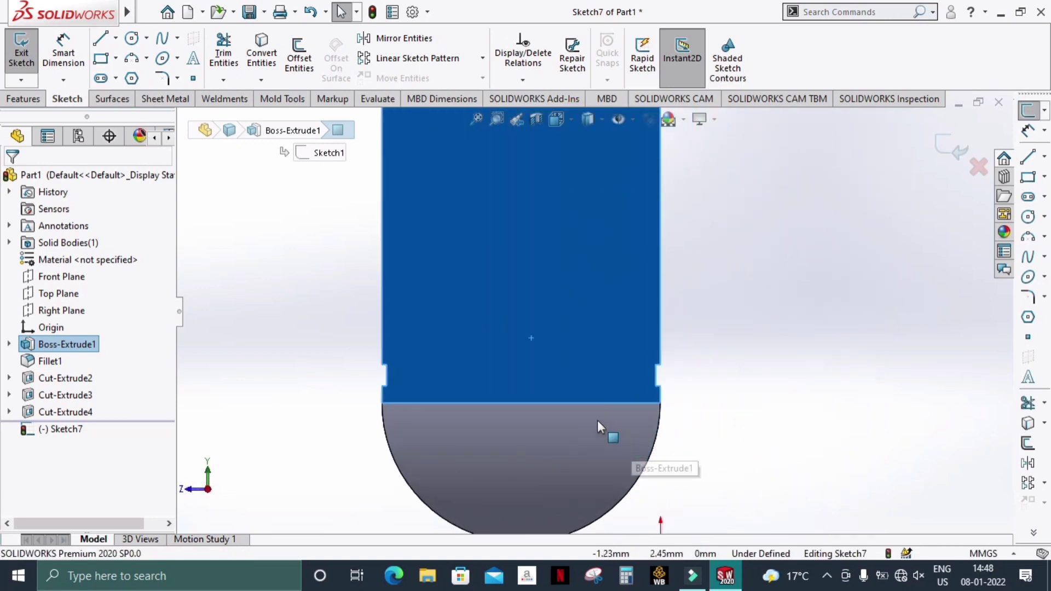
left_click(100, 38)
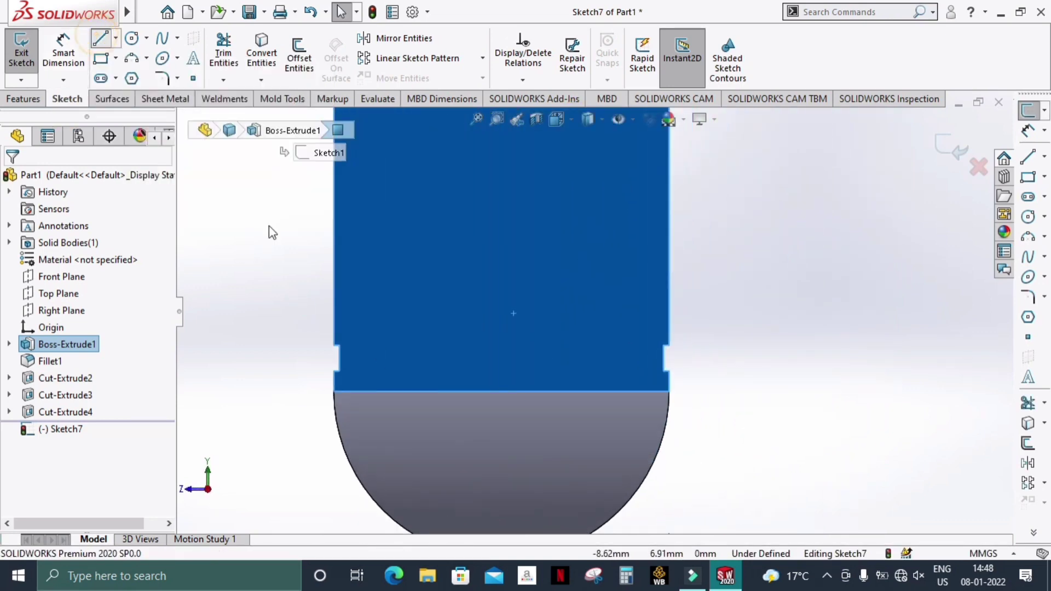
left_click(333, 345)
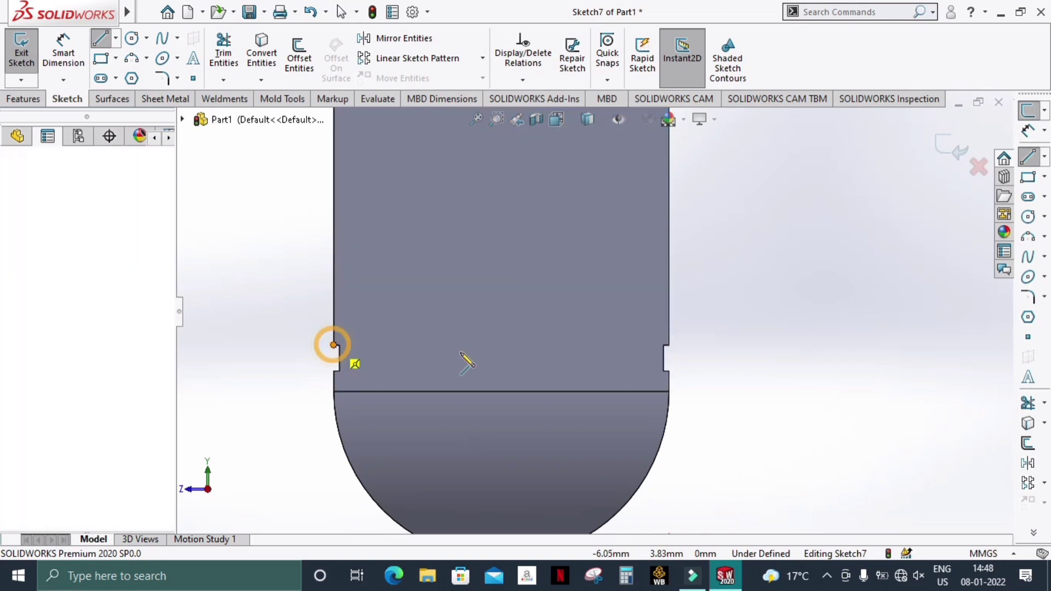
left_click(669, 371)
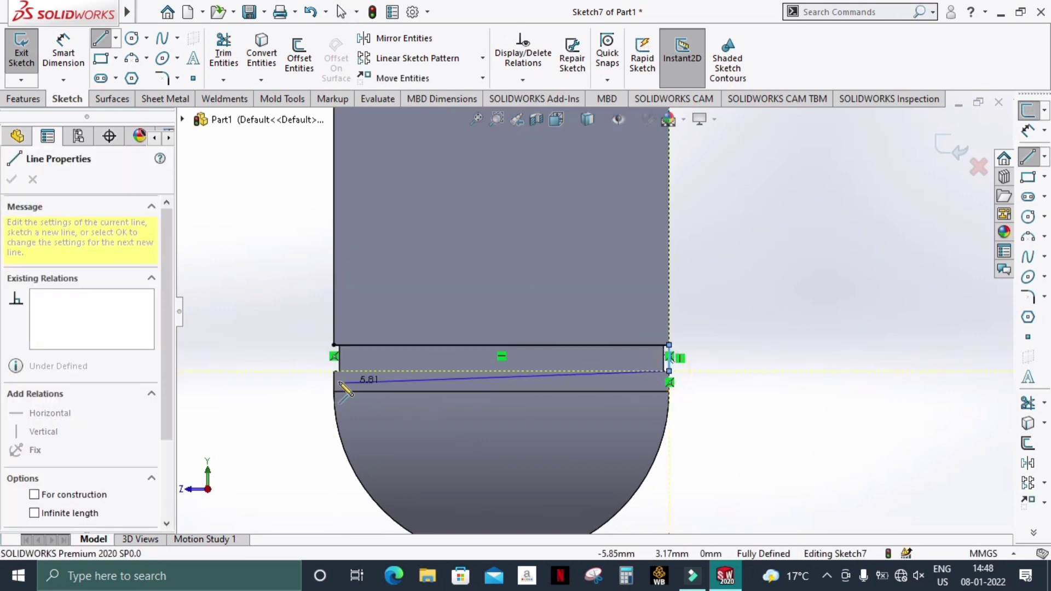
left_click(333, 371)
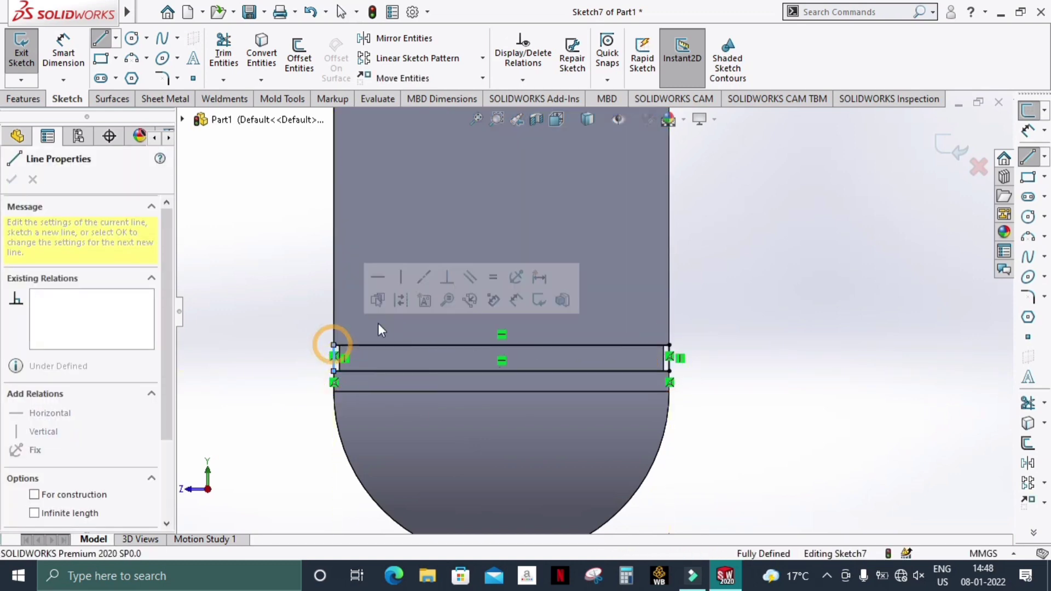
key("Escape")
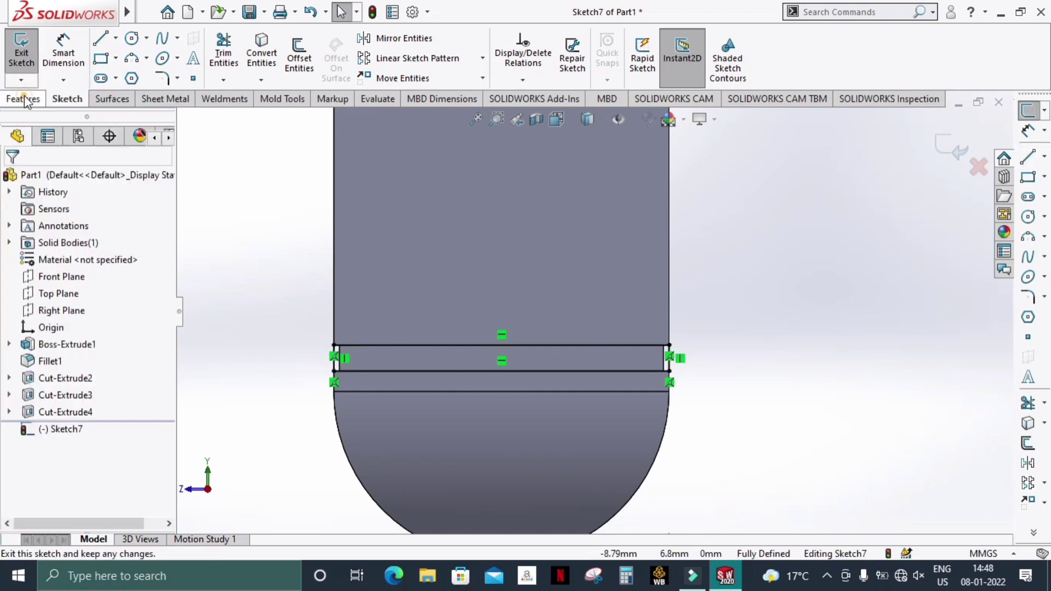
Step: Cut the band into the remaining narrow face as a blind extruded cut 0.1 mm deep
left_click(22, 99)
left_click(240, 60)
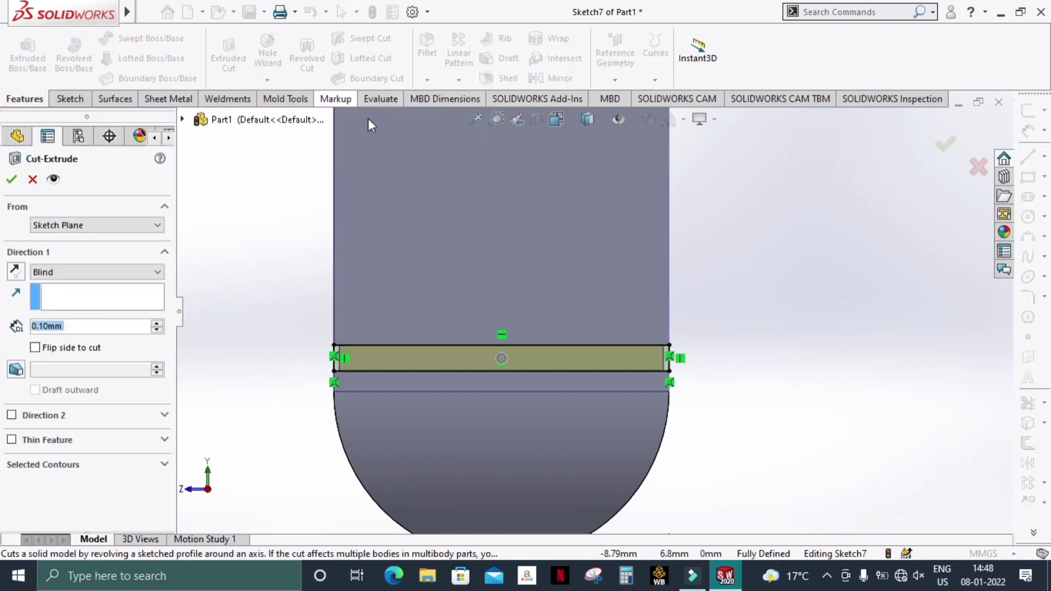
left_click(11, 180)
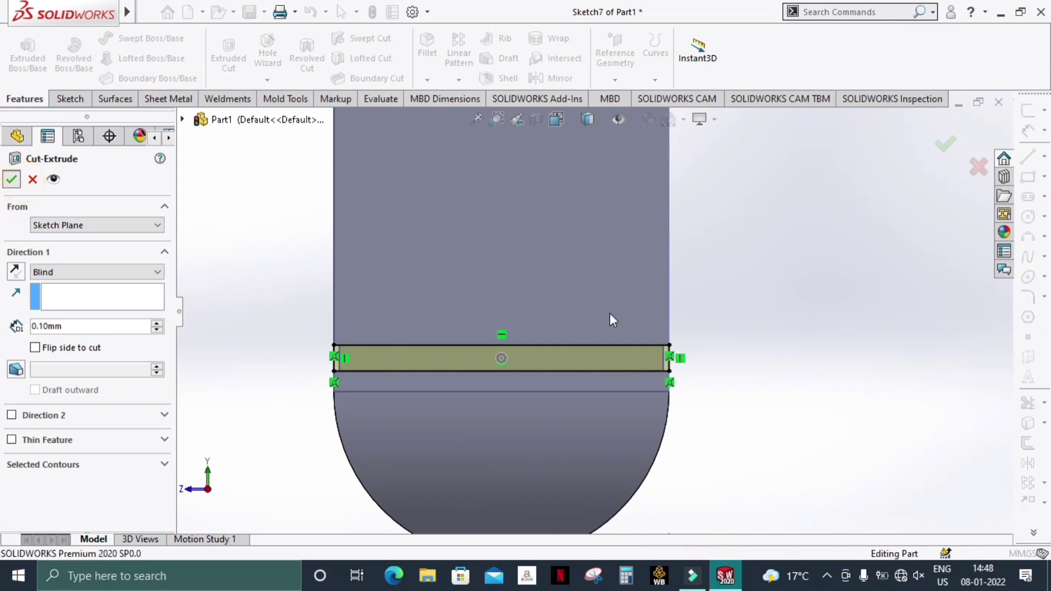
Step: Start a Fillet on the four groove floor faces around the block and set its radius to 0.5 mm
middle_click_drag(730, 349, 798, 329)
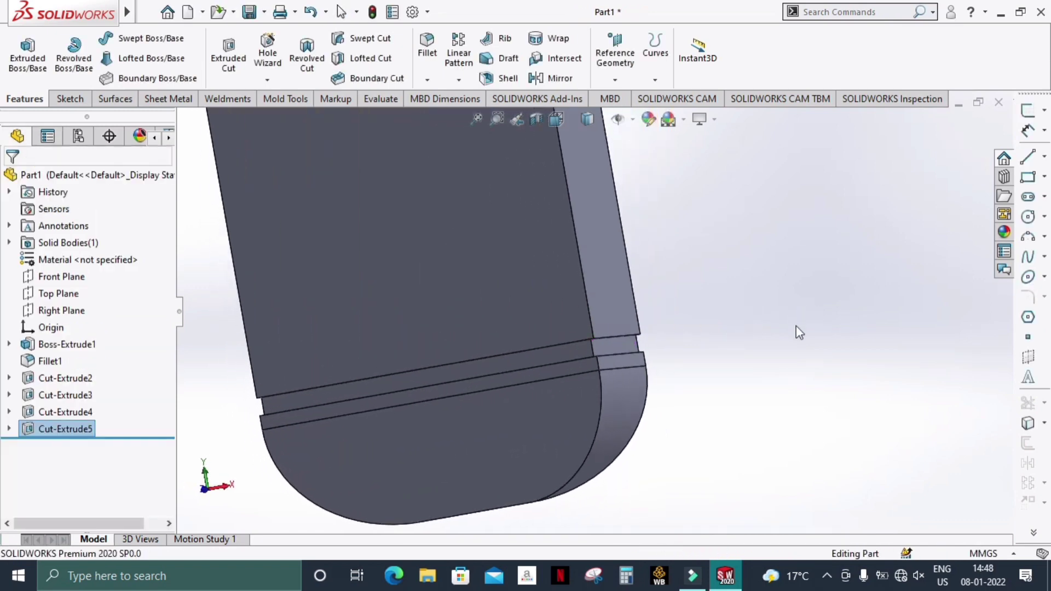
scroll(580, 363, "down", 3)
left_click(547, 341)
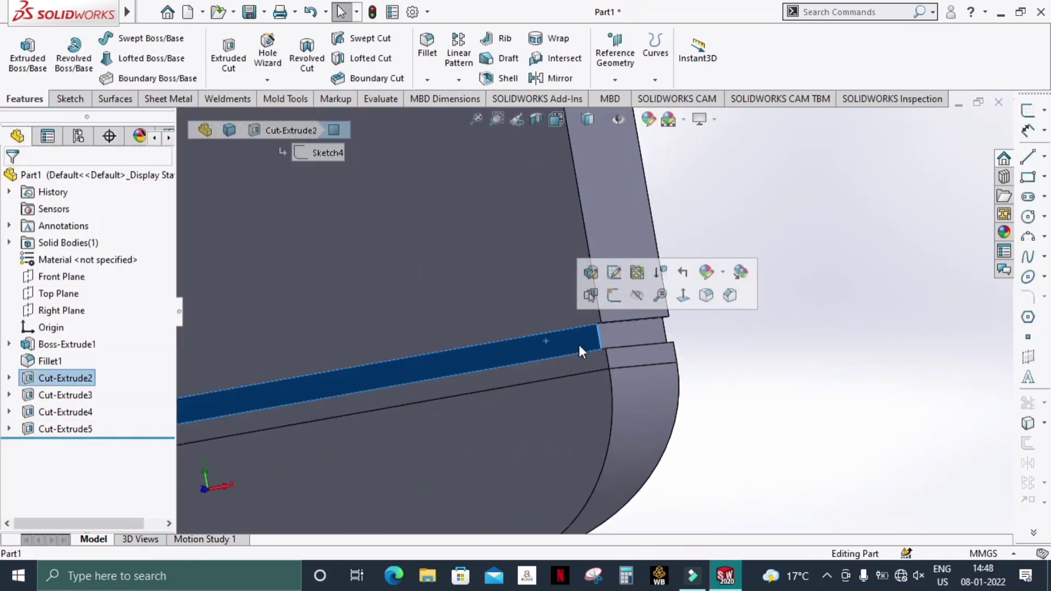
left_click(618, 338, "ctrl")
scroll(791, 365, "up", 5)
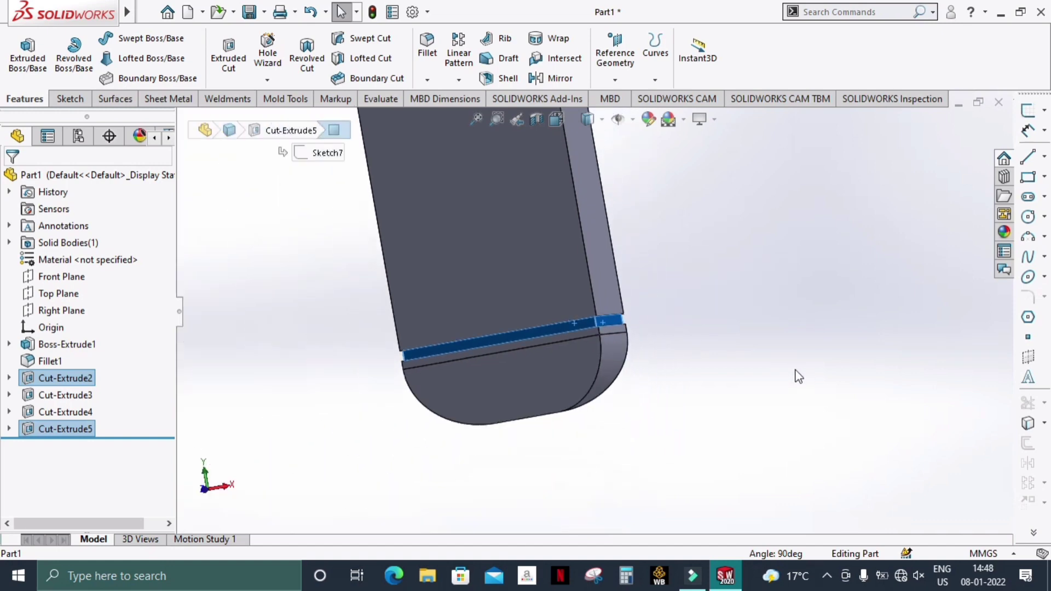
mouse_move(793, 375)
middle_mouse_down()
mouse_move(683, 336)
mouse_move(628, 337)
middle_mouse_up()
scroll(669, 331, "down", 4)
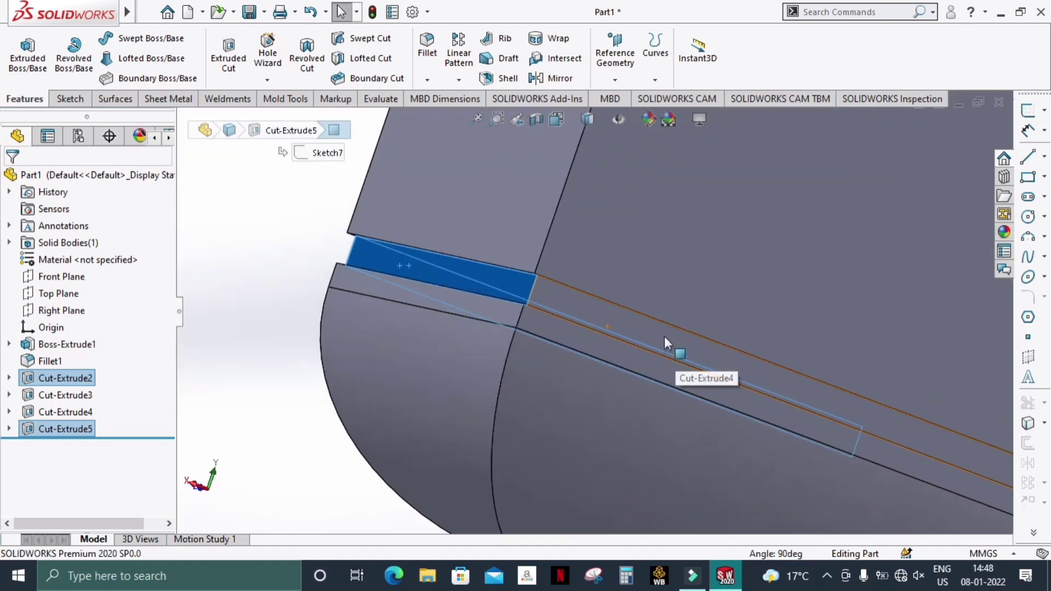
left_click(690, 369, "ctrl")
scroll(692, 370, "up", 4)
mouse_move(692, 370)
middle_mouse_down()
mouse_move(766, 363)
mouse_move(875, 438)
mouse_move(835, 420)
middle_mouse_up()
left_click(784, 380, "ctrl")
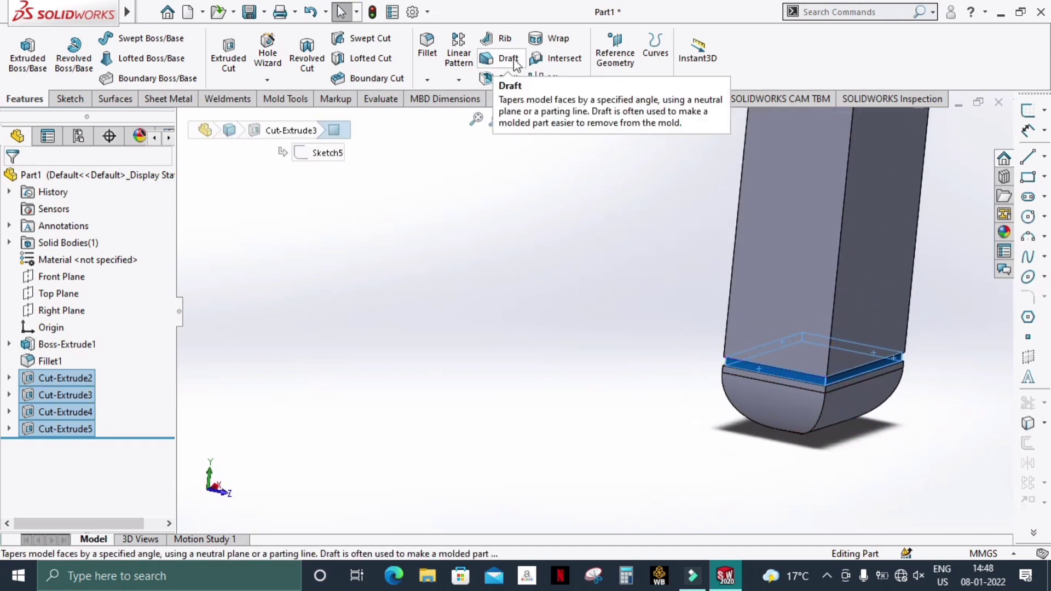
left_click(427, 49)
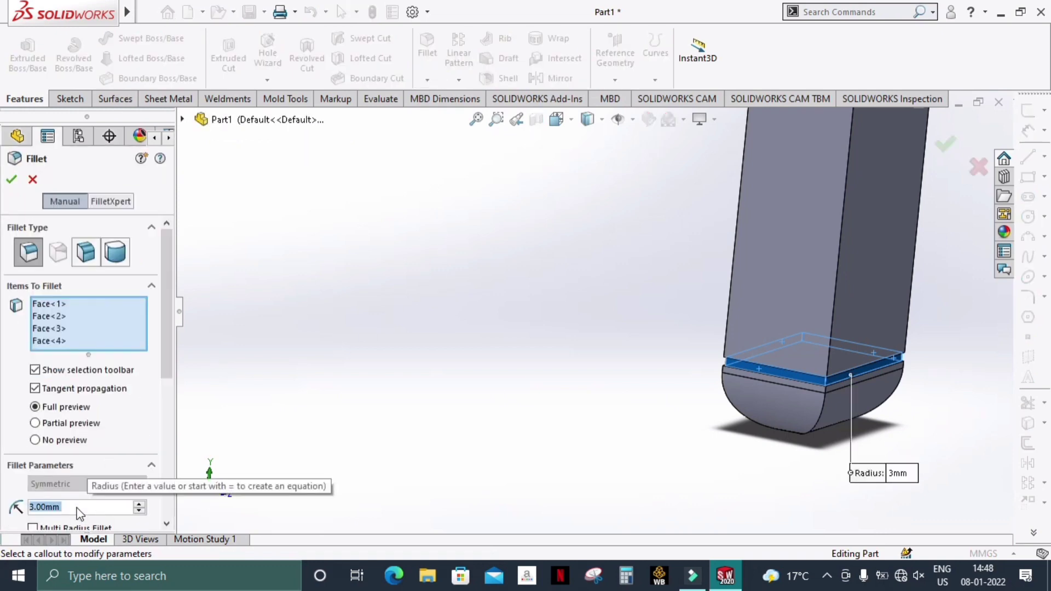
type("0.")
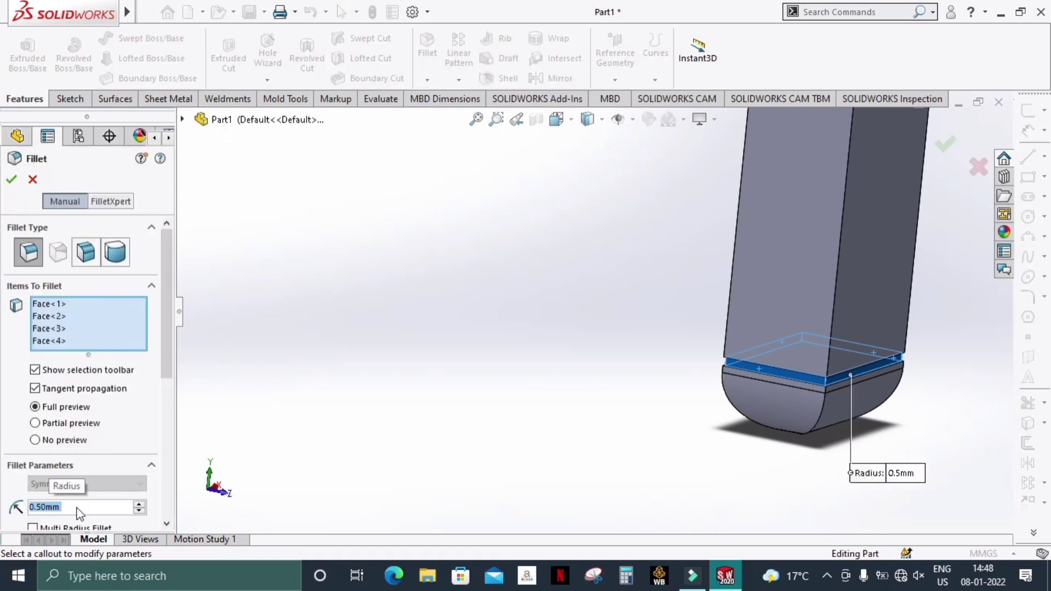
Step: Set the groove fillet's radius to 0.01 mm and apply the fillet
key("BackSpace")
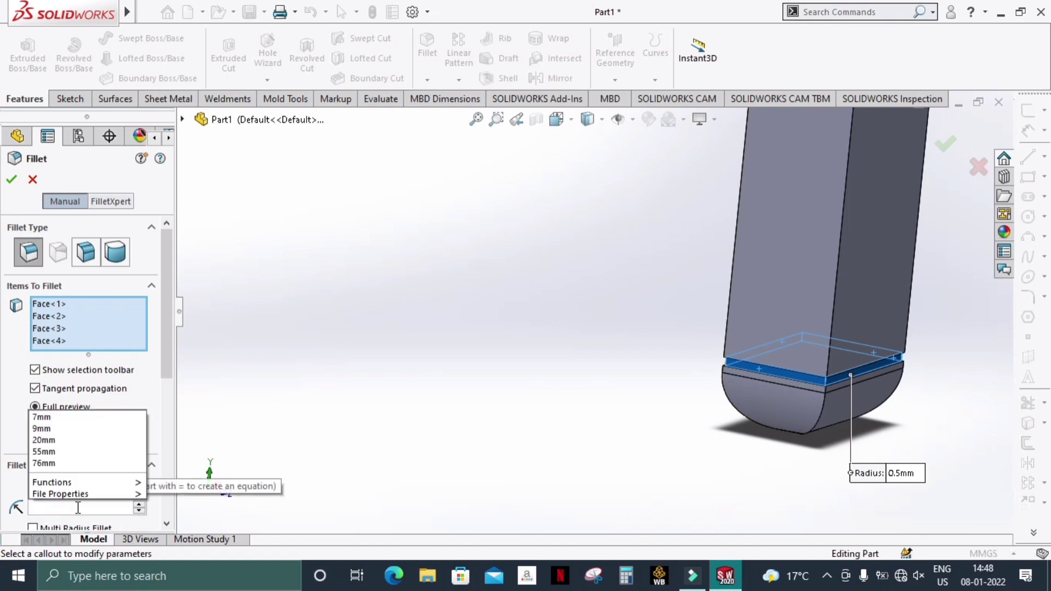
type("0.")
type("00")
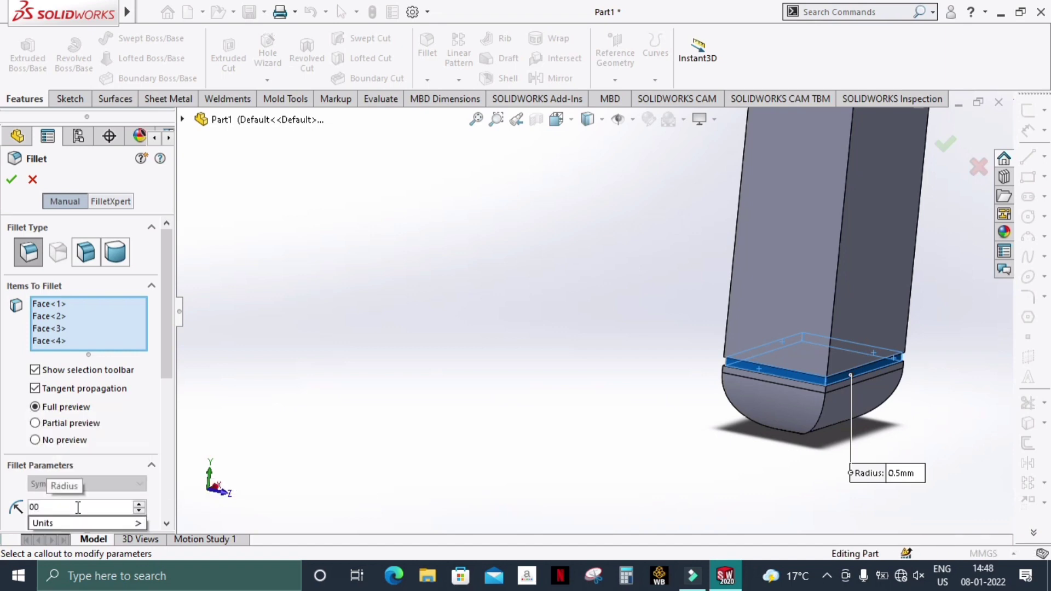
key("BackSpace")
type(".01")
key("Return")
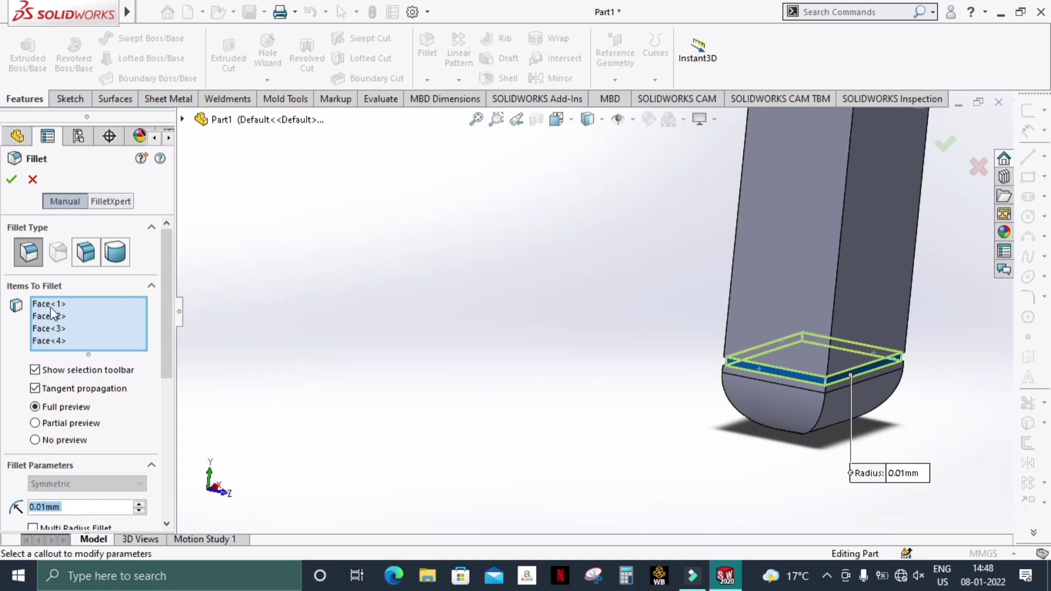
left_click(11, 179)
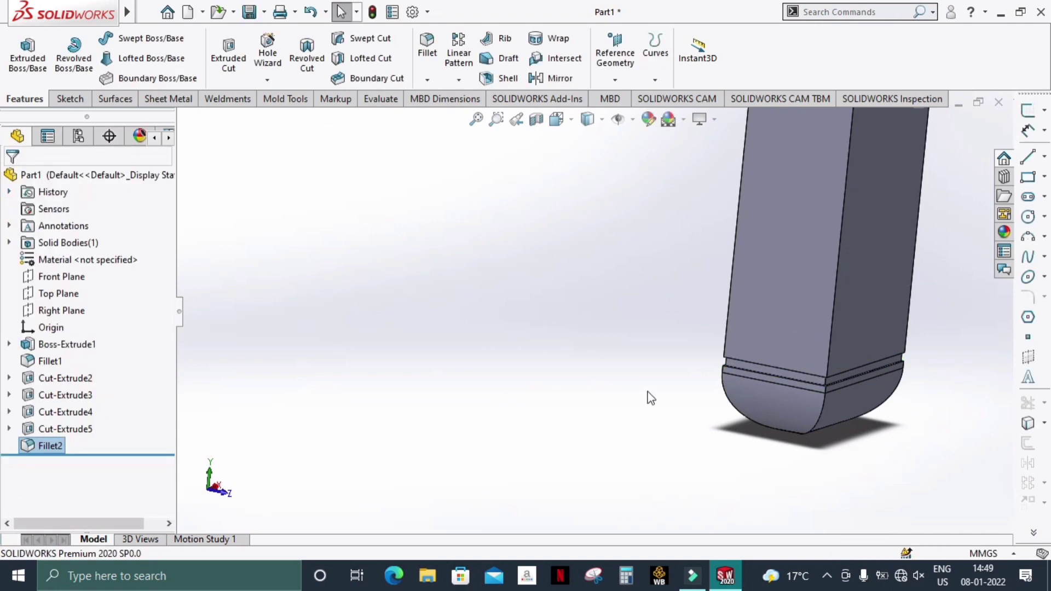
Step: Start a Linear Pattern of the four groove cuts and the groove fillet, using the block's long corner edge as the direction
middle_click_drag(651, 398, 829, 452)
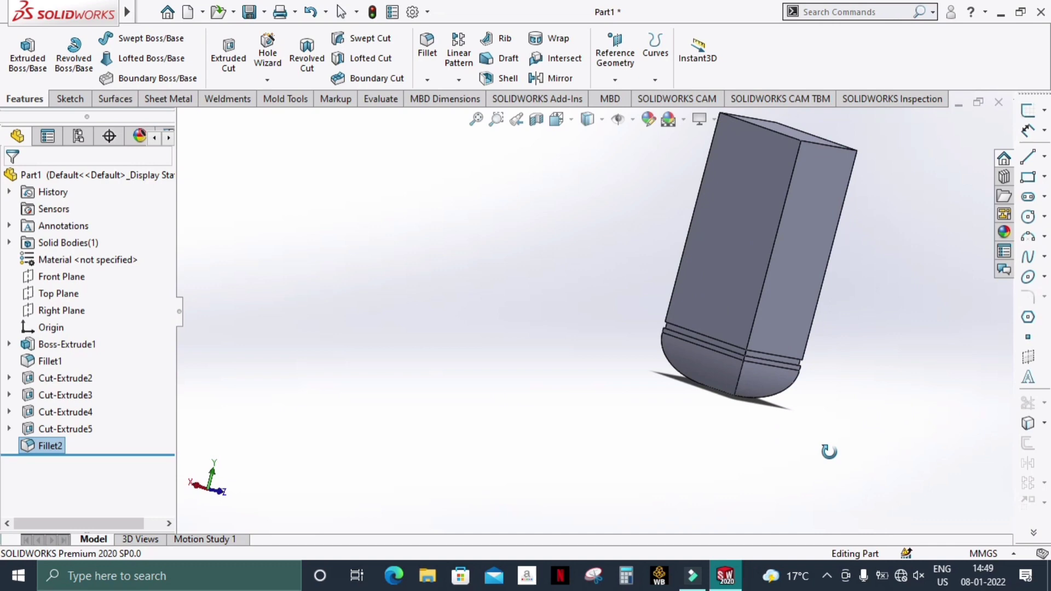
left_click(60, 430)
left_click(49, 411, "ctrl")
left_click(49, 395, "ctrl")
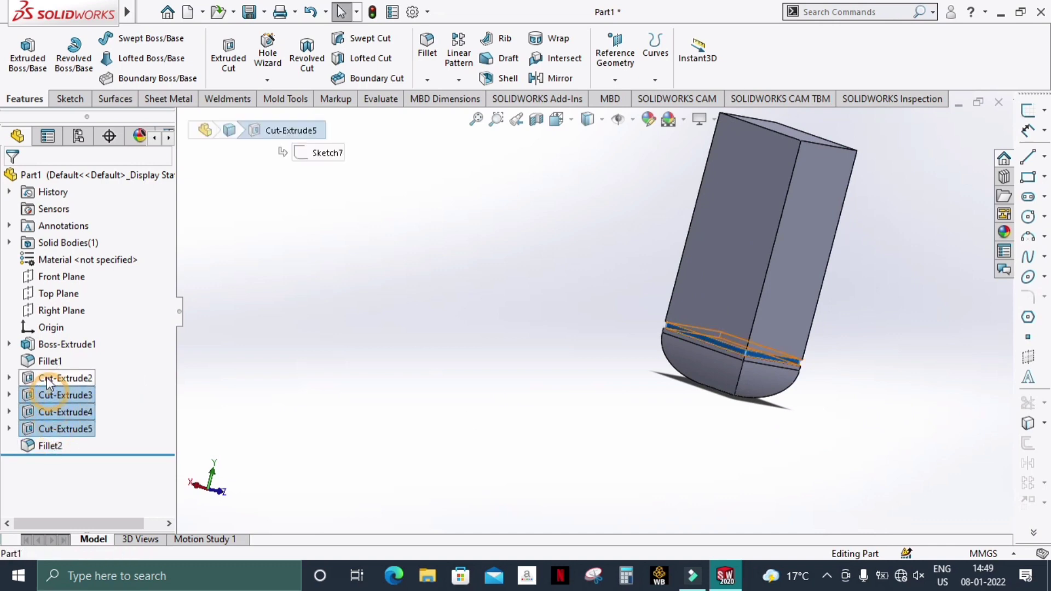
left_click(49, 378, "ctrl")
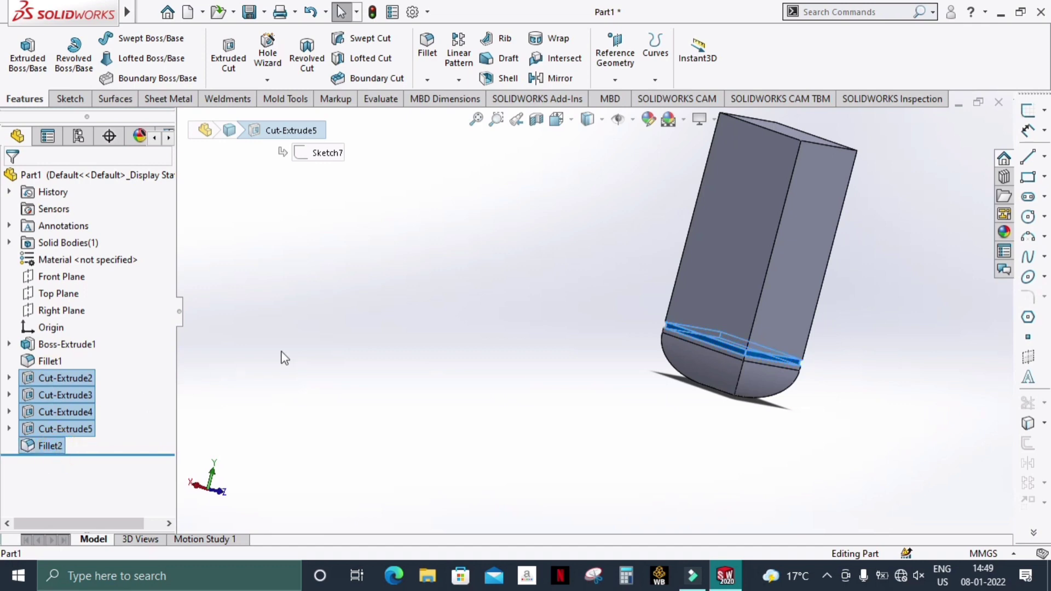
left_click(458, 50)
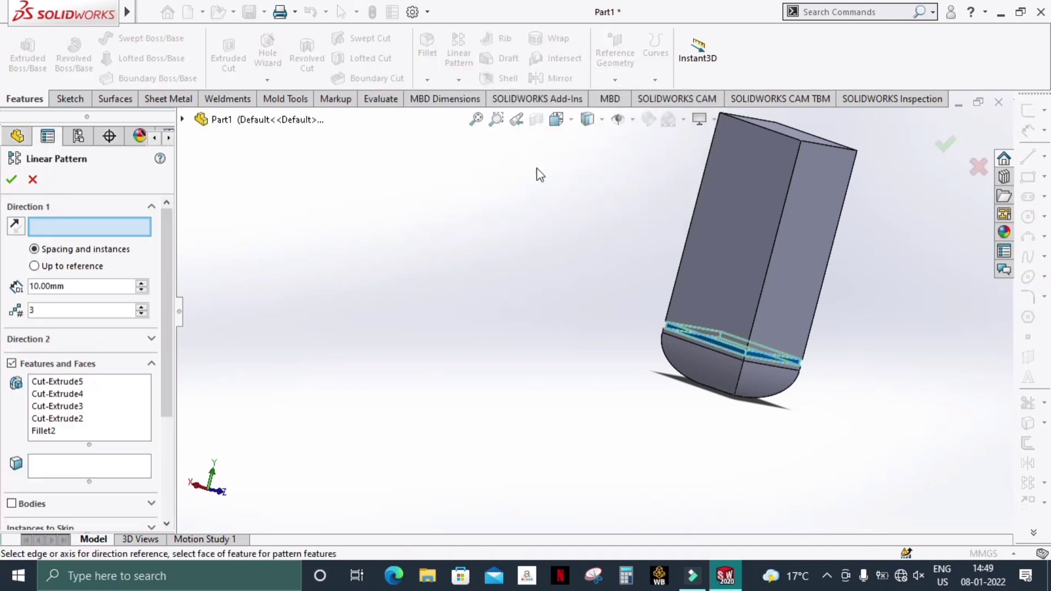
left_click(768, 264)
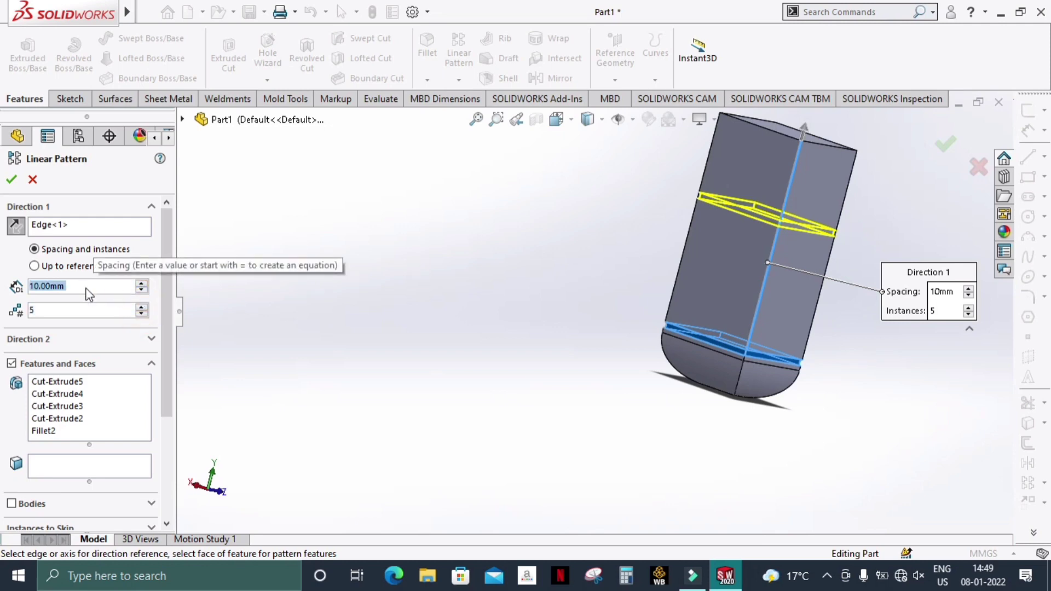
Step: Set the groove pattern's spacing to 2 mm and its number of instances to 9
type("2")
key("Return")
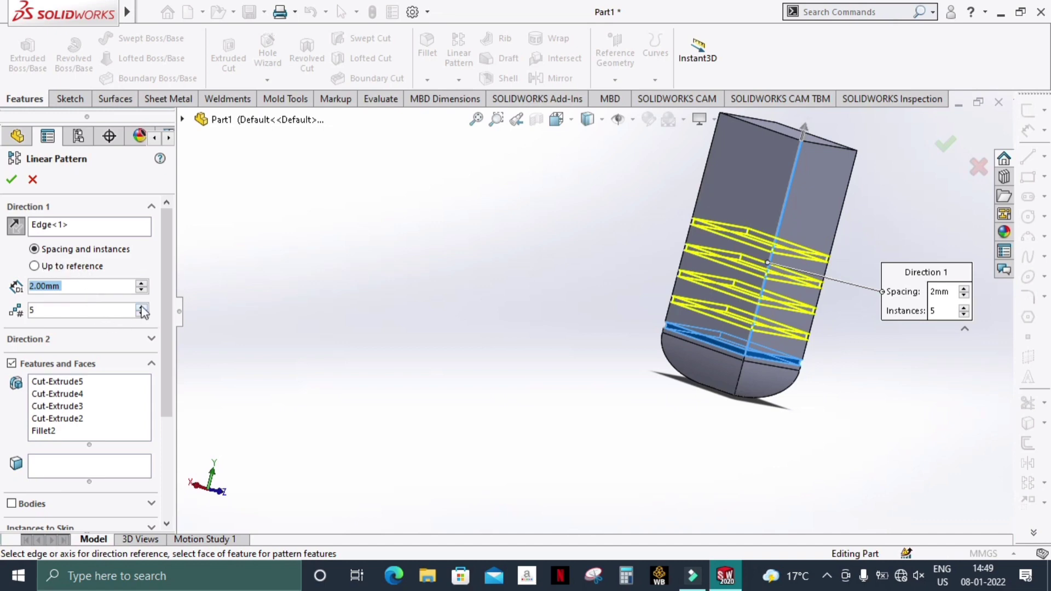
left_click(141, 308)
left_click(141, 307)
left_click(141, 308)
left_click(142, 306)
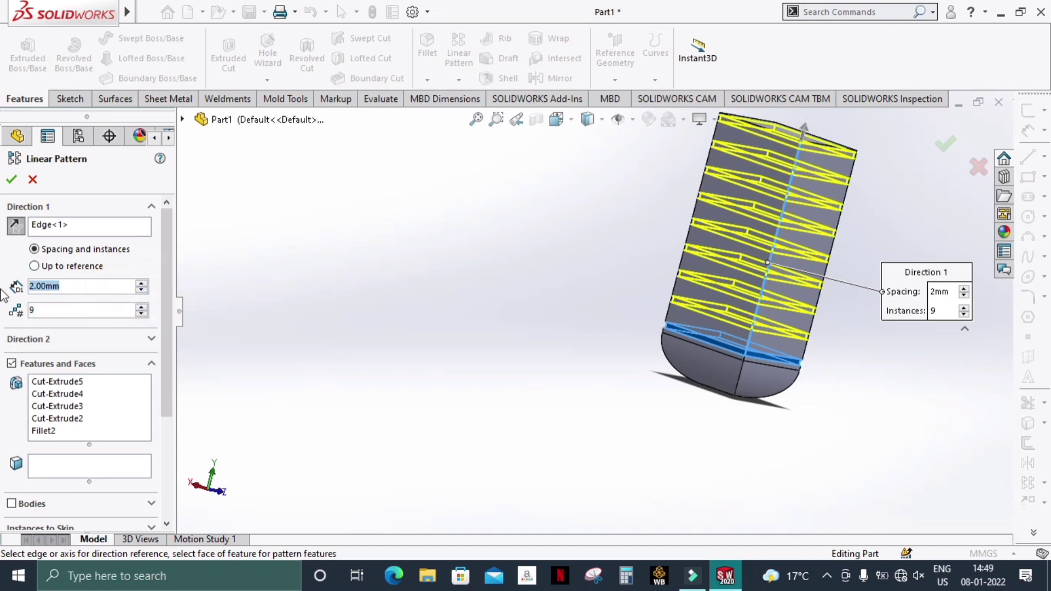
Step: Reduce the groove pattern's spacing to 1 mm and check the preview from the front of the block
type("1")
key("Return")
middle_click_drag(472, 258, 553, 303)
left_click(573, 122)
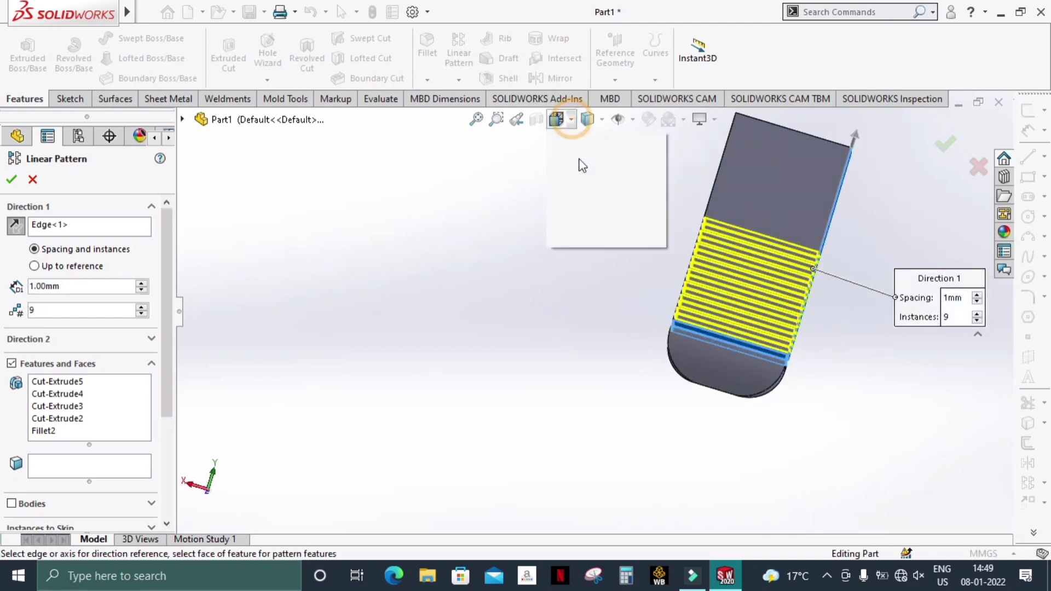
left_click(638, 205)
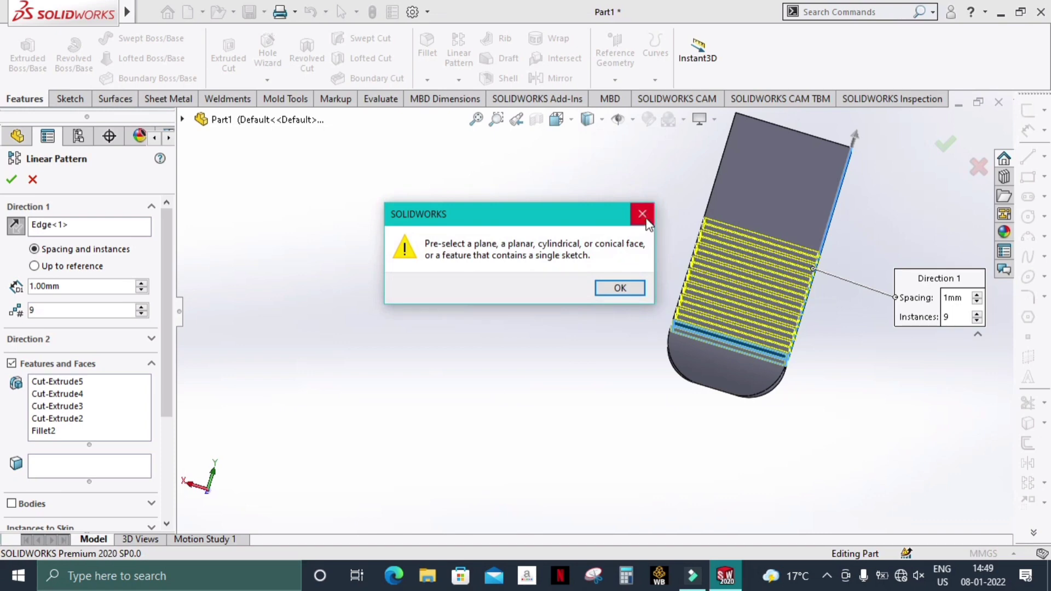
left_click(645, 217)
middle_click_drag(629, 235, 614, 305)
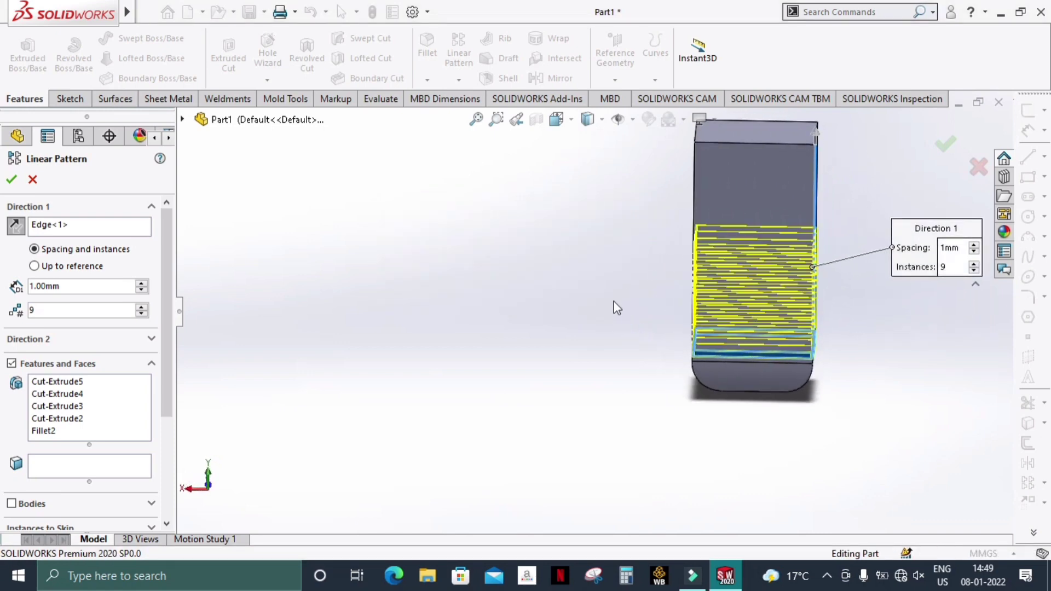
middle_click_drag(560, 374, 549, 351)
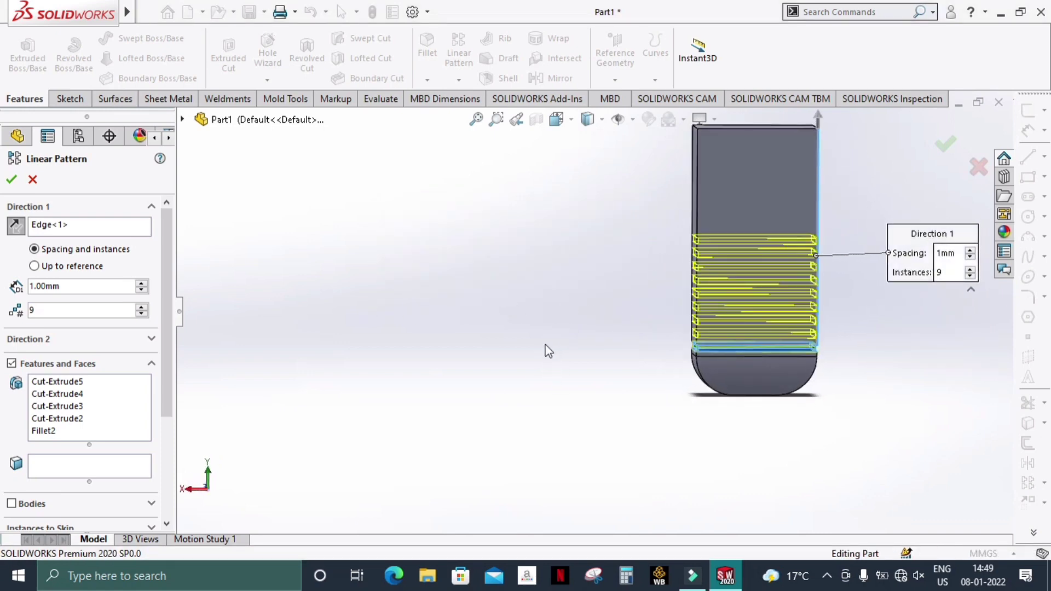
Step: Raise the groove pattern to 17 instances and apply the linear pattern
left_click(142, 308)
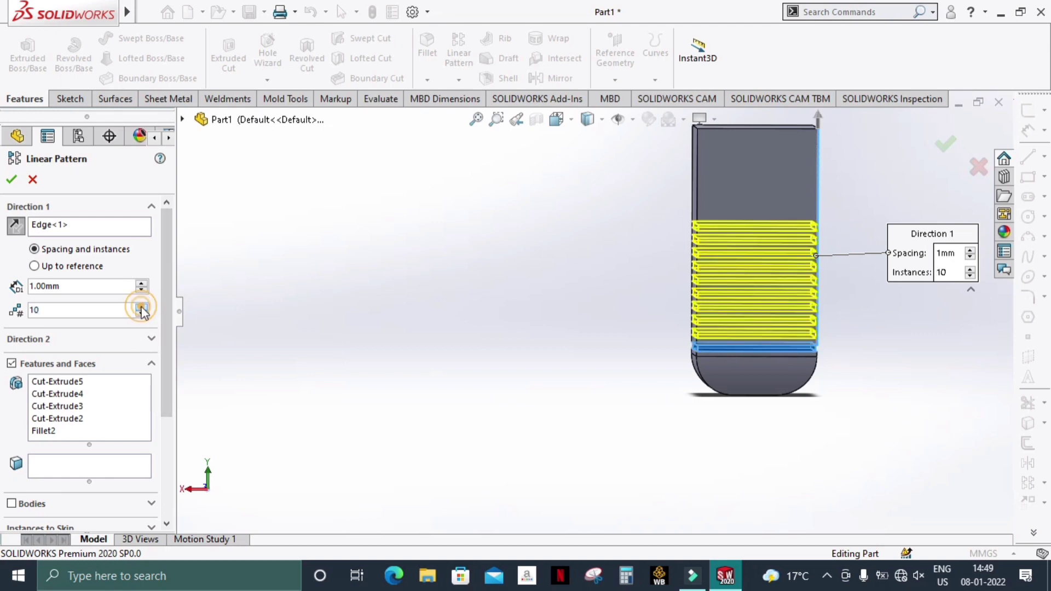
left_click(141, 308)
left_click(141, 308)
left_click(142, 308)
left_click(142, 308)
left_click(142, 308)
left_click(141, 308)
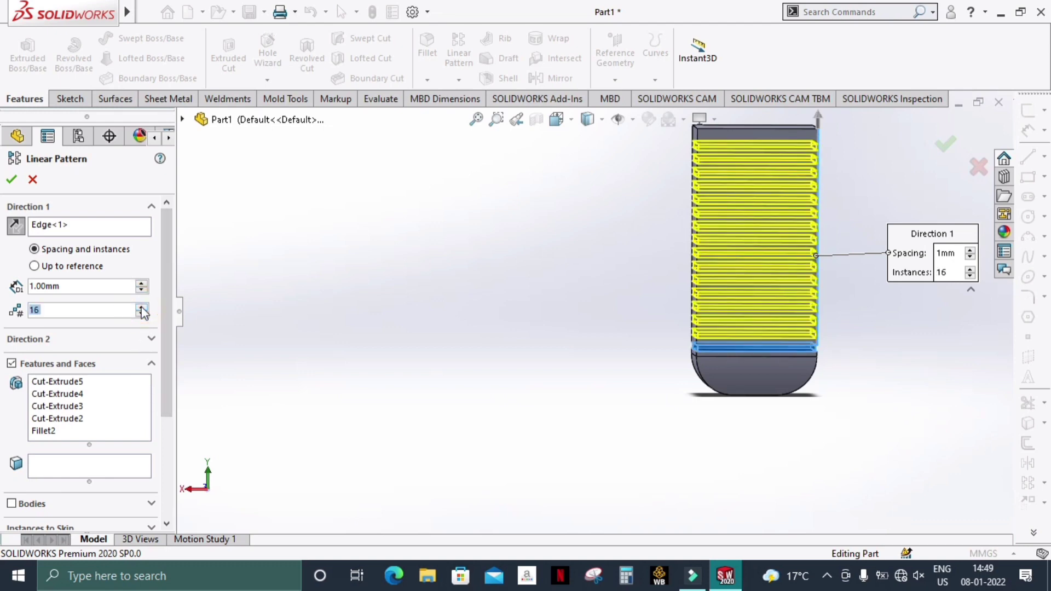
left_click(142, 308)
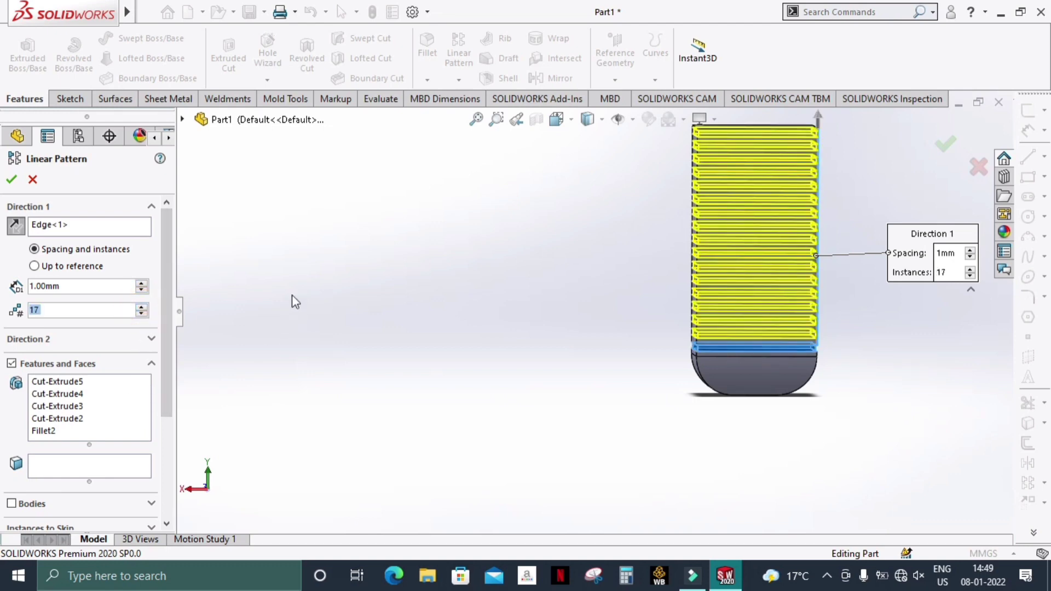
left_click(11, 180)
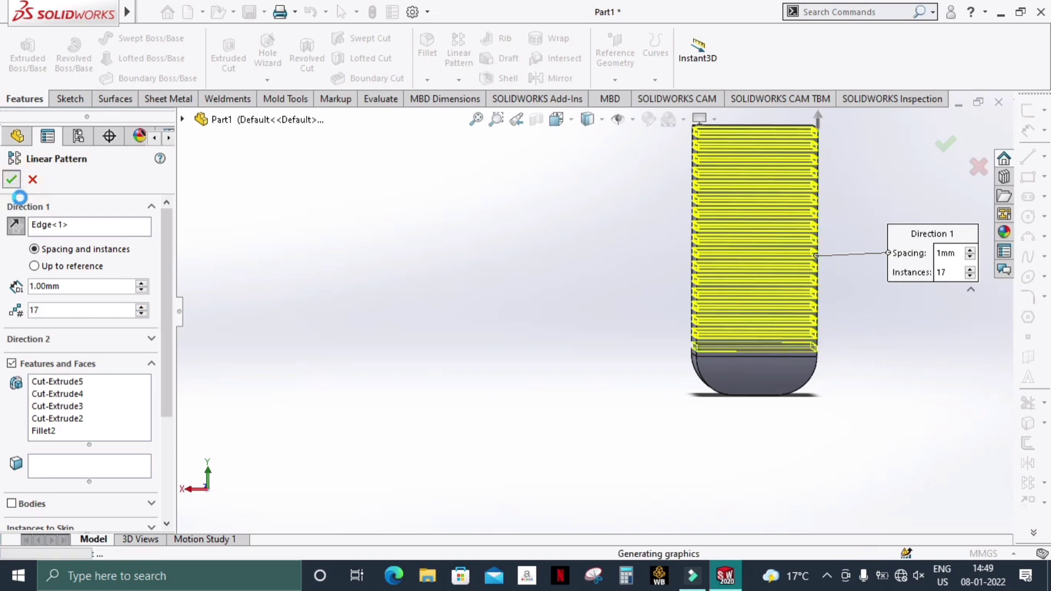
Step: Fillet the flat end face opposite the rounded end with a 5 mm radius
middle_click_drag(386, 355, 549, 505)
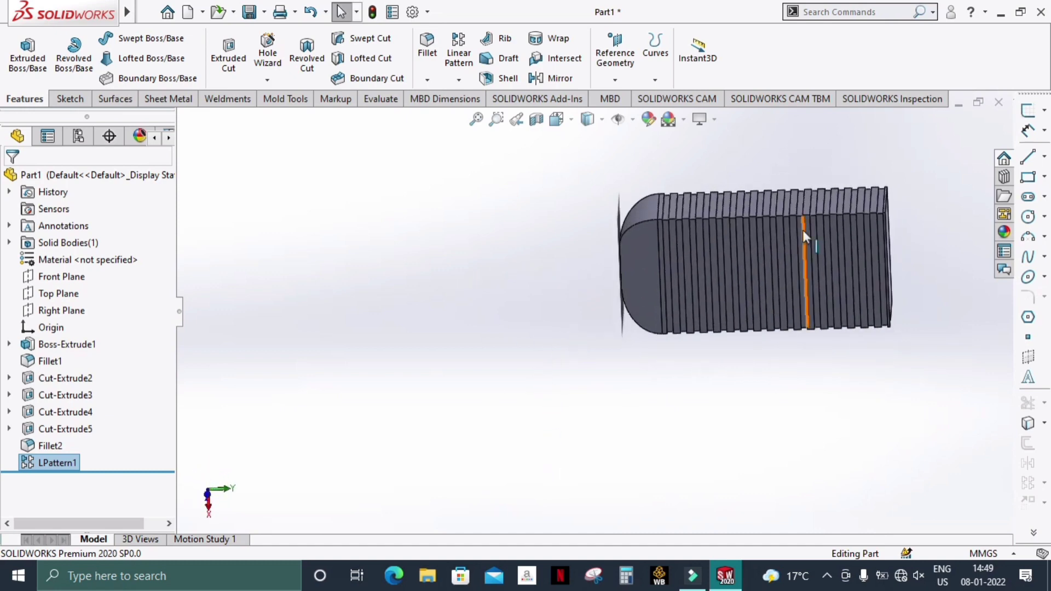
scroll(773, 269, "down", 6)
scroll(770, 274, "up", 5)
middle_click_drag(780, 241, 662, 168)
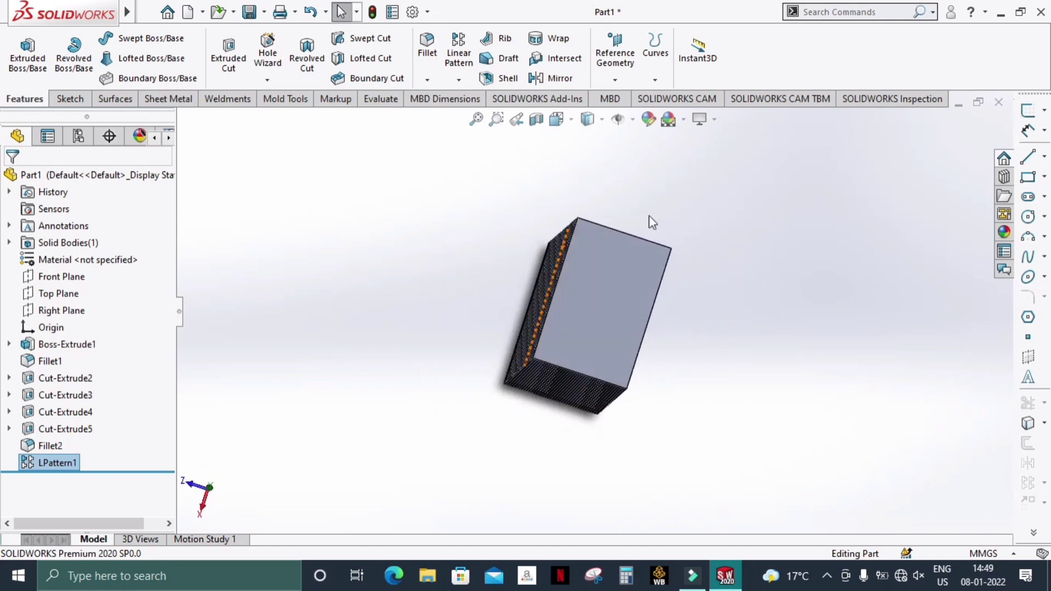
left_click(615, 299)
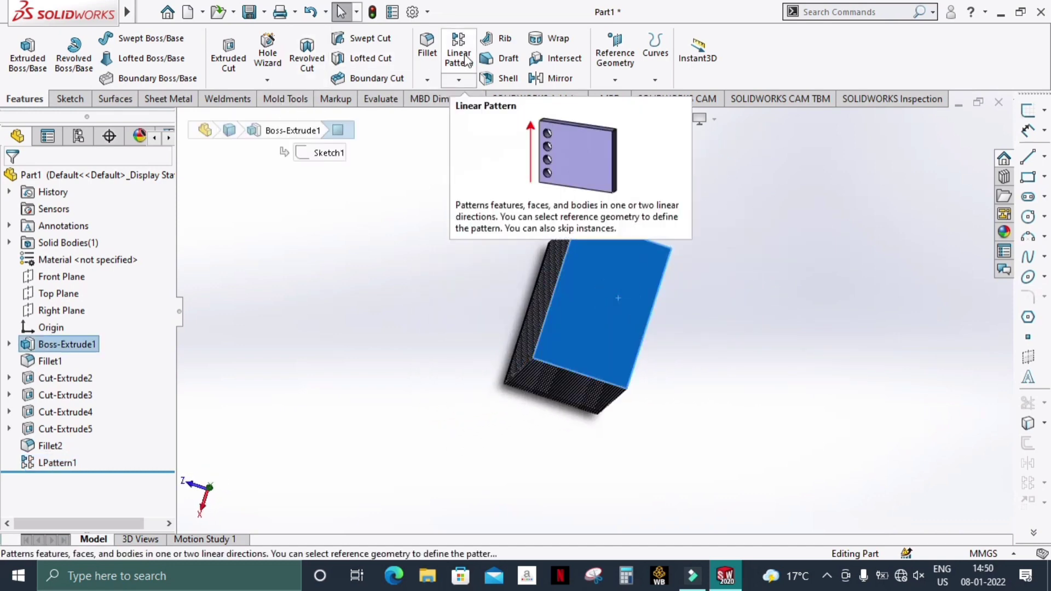
left_click(427, 46)
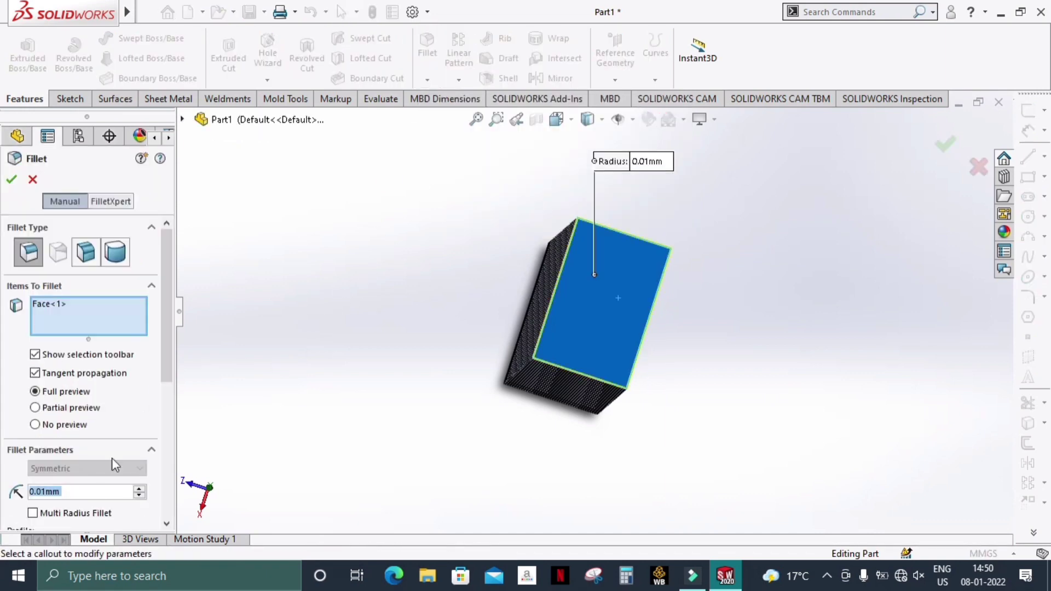
type("5")
key("Return")
left_click(12, 181)
Step: Start a Fillet on the short corner edges between the grooves and extend the selection to the related edges along the whole ribbed body
middle_click_drag(368, 279, 454, 445)
scroll(593, 290, "down", 5)
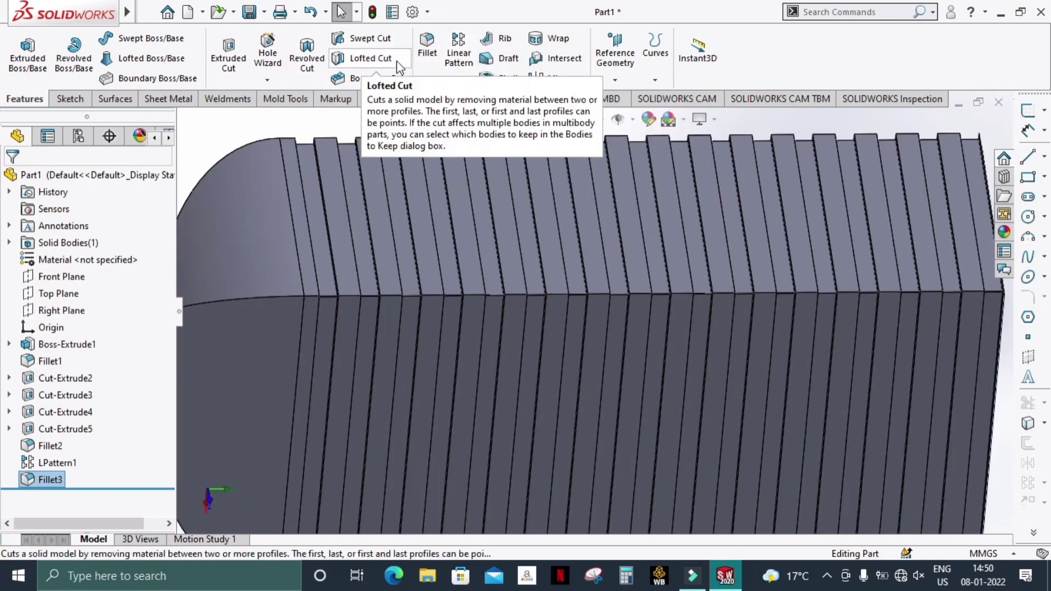
left_click(427, 48)
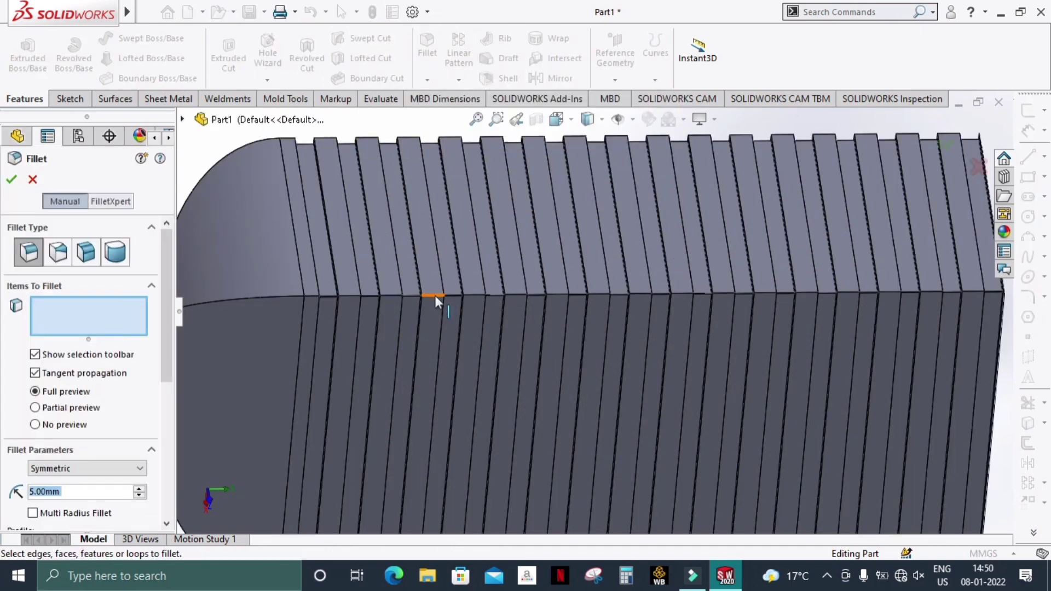
left_click(434, 295)
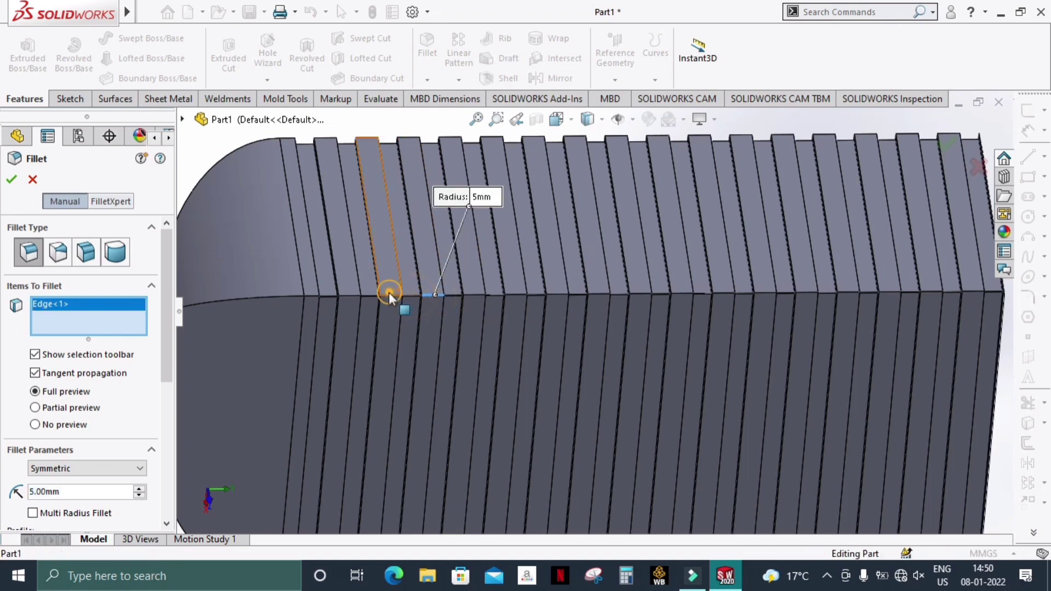
left_click(391, 292)
left_click(385, 297)
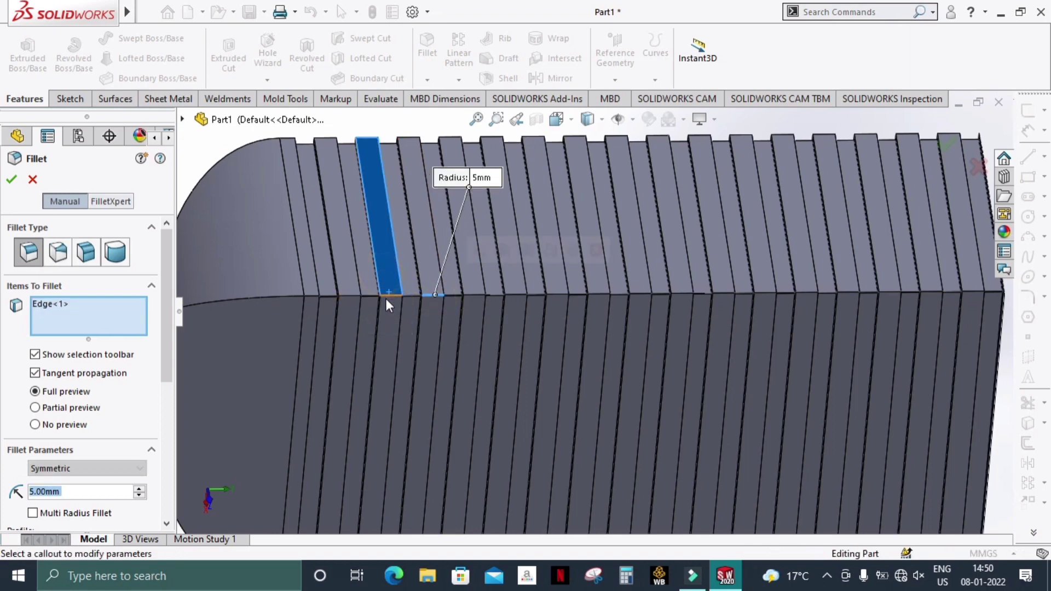
left_click(386, 294)
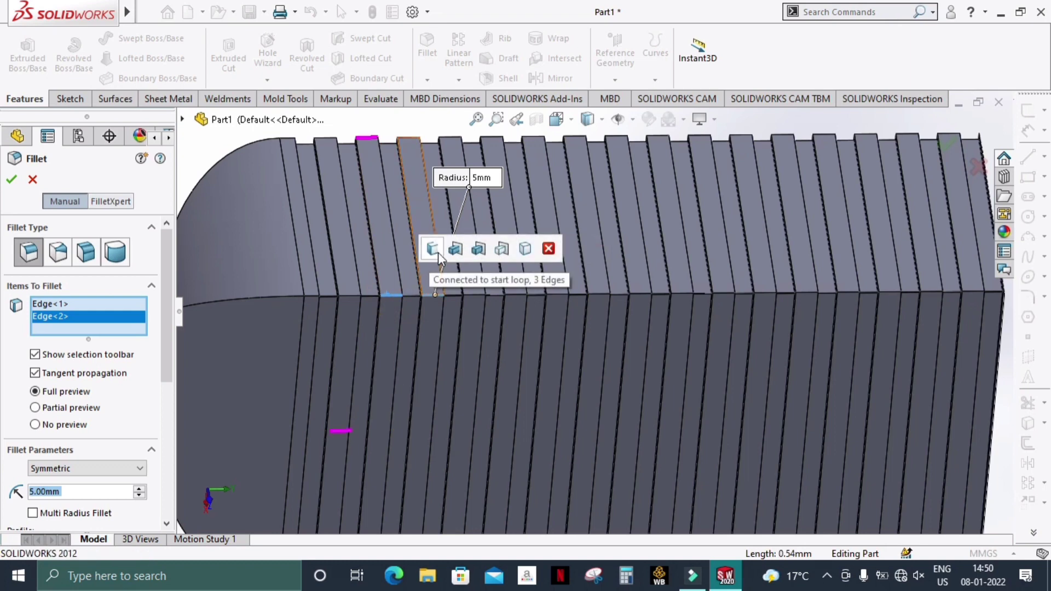
left_click(479, 249)
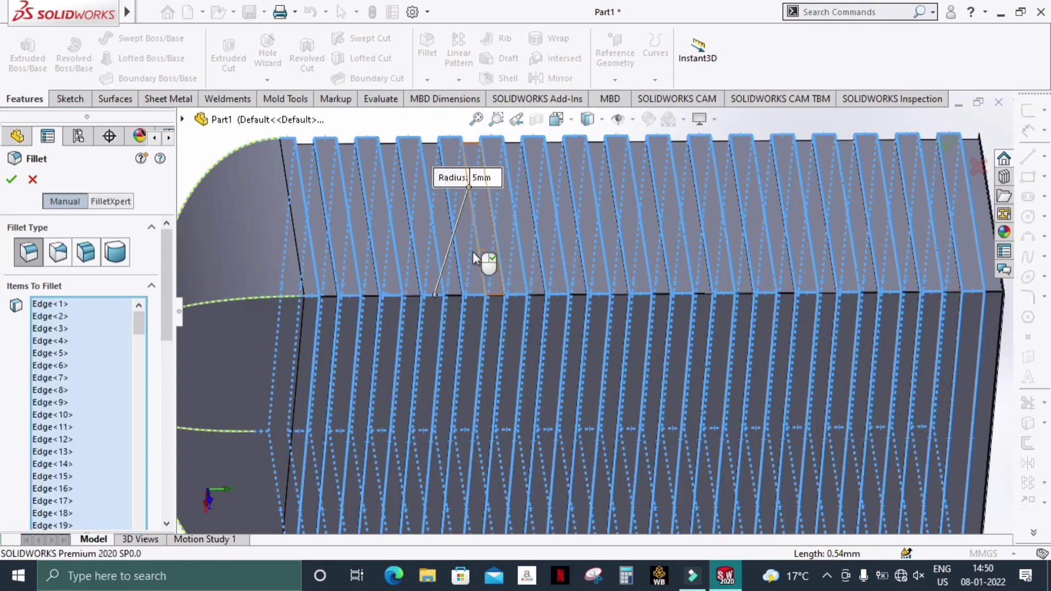
Step: Set the radius for the selected rib and groove edges to 0.01 mm and apply the fillet
left_click_drag(169, 287, 173, 405)
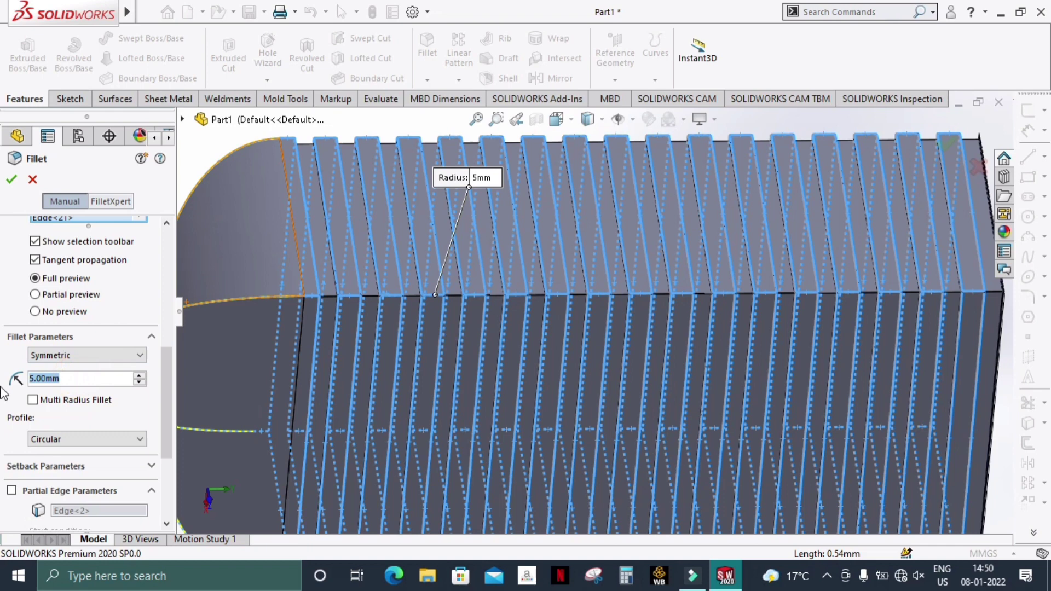
type("0.1")
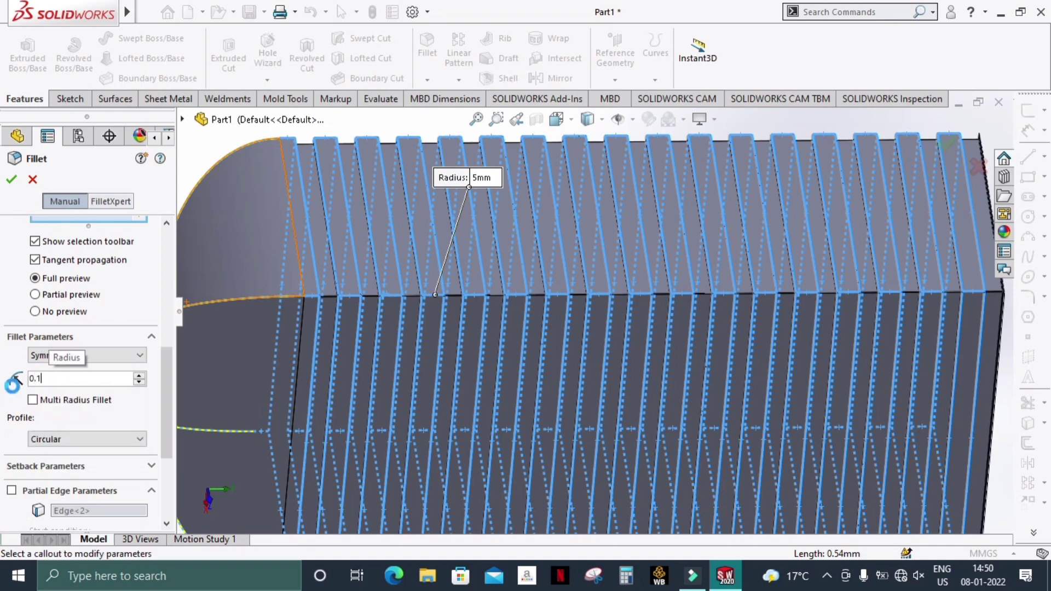
key("BackSpace")
key("BackSpace")
key("BackSpace")
type("0")
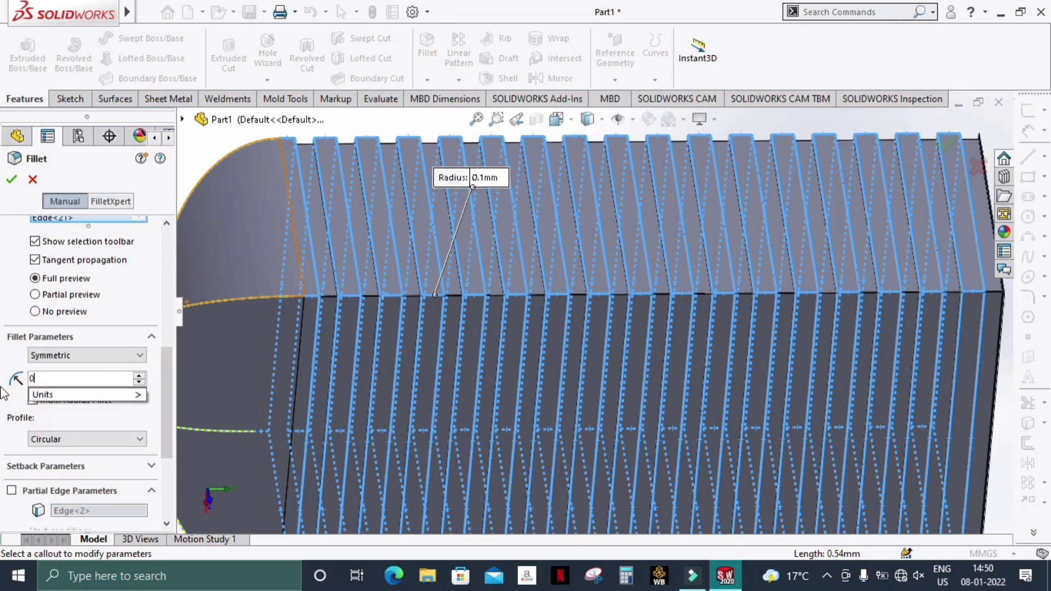
type(".01")
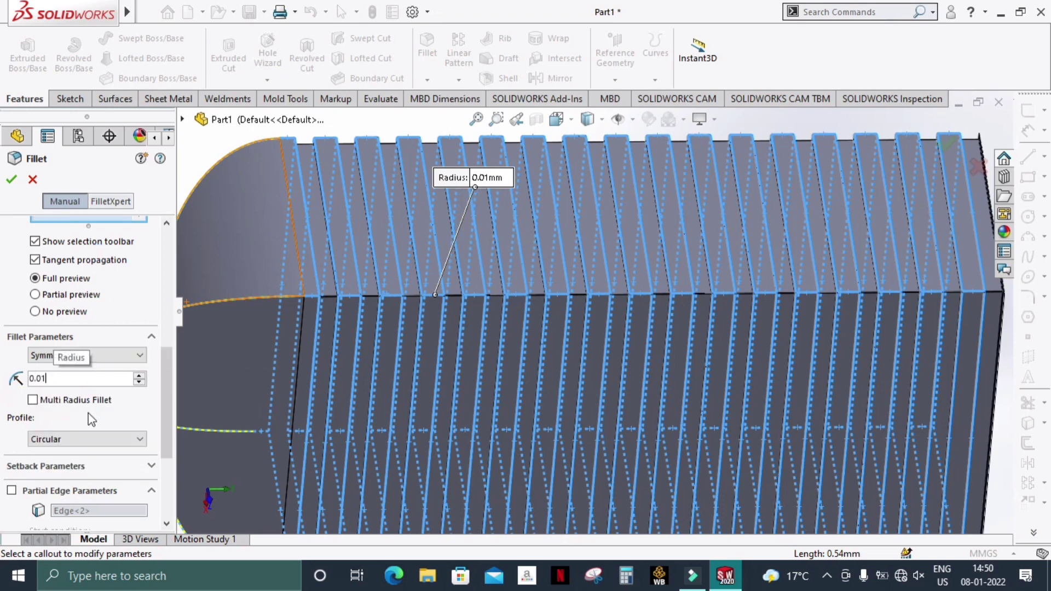
key("Return")
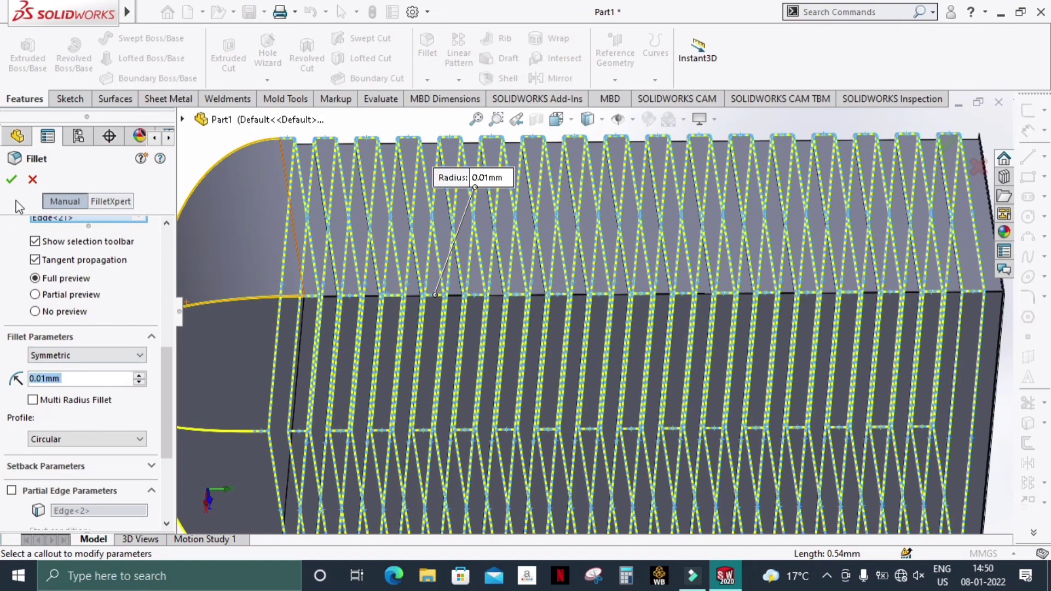
left_click(11, 180)
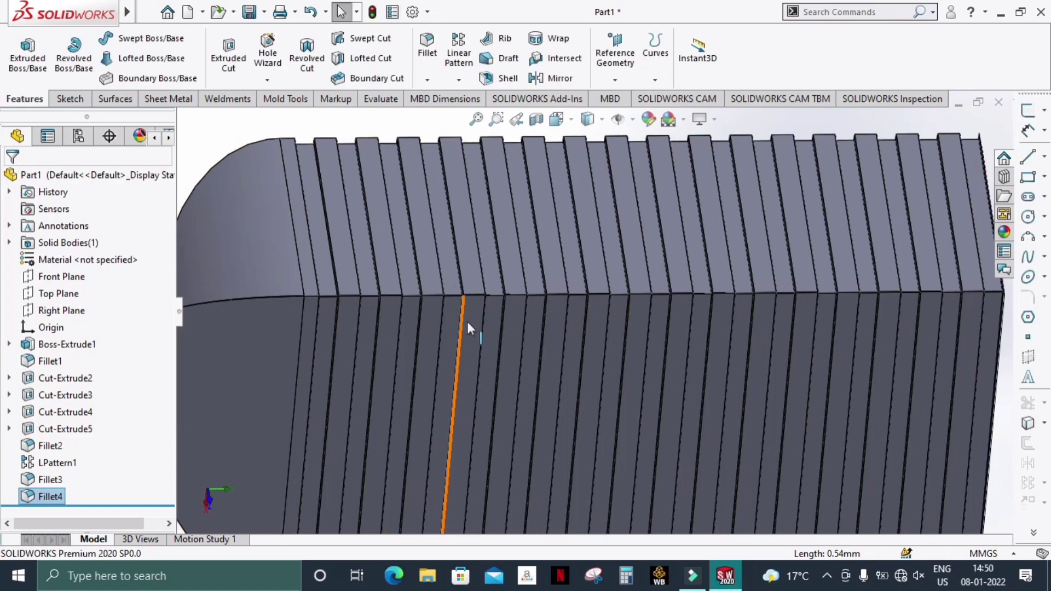
Step: Start a sketch on the flat inner rectangle of the block's filleted end and view that face straight on
scroll(514, 310, "up", 3)
middle_click_drag(912, 305, 648, 277)
left_click(649, 277)
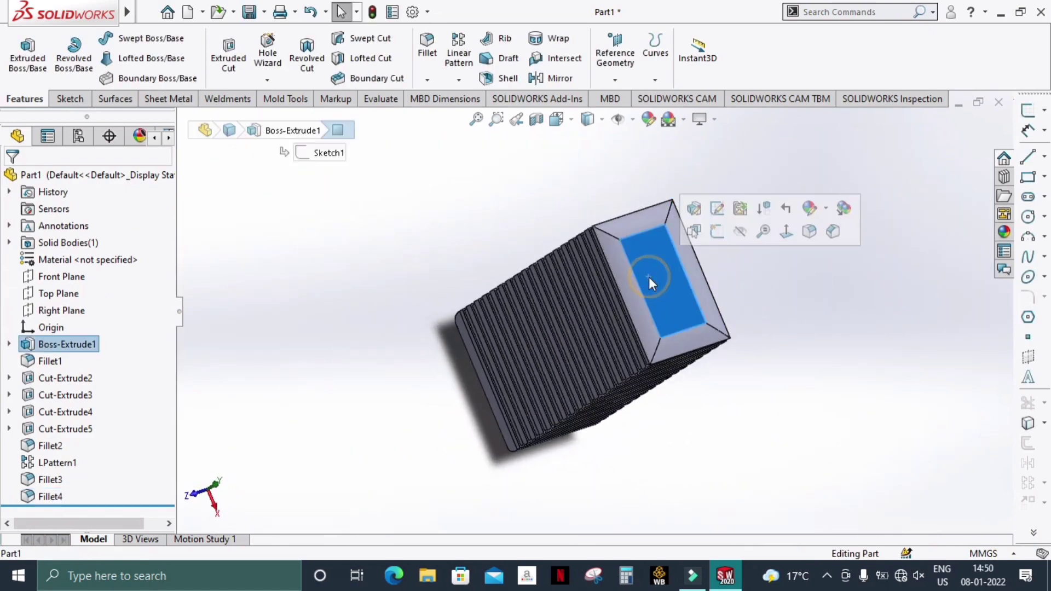
left_click(714, 232)
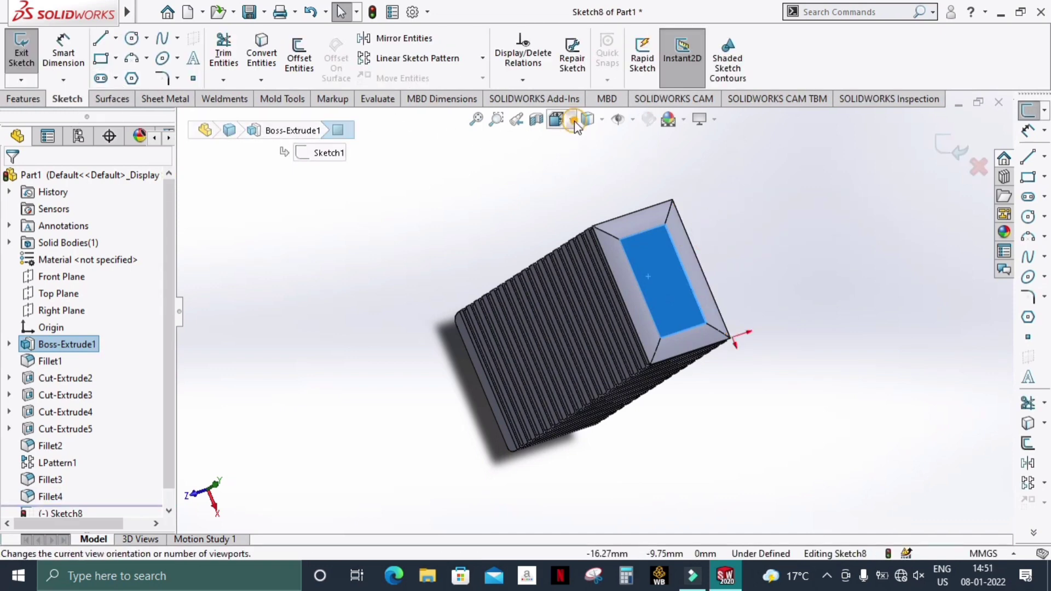
left_click(556, 119)
left_click(642, 201)
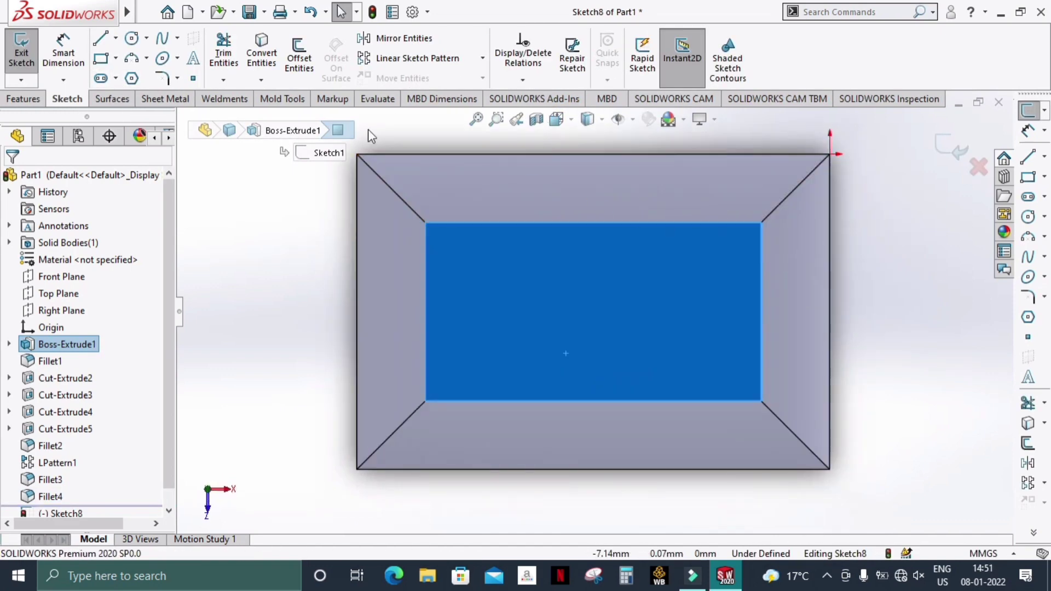
left_click(132, 38)
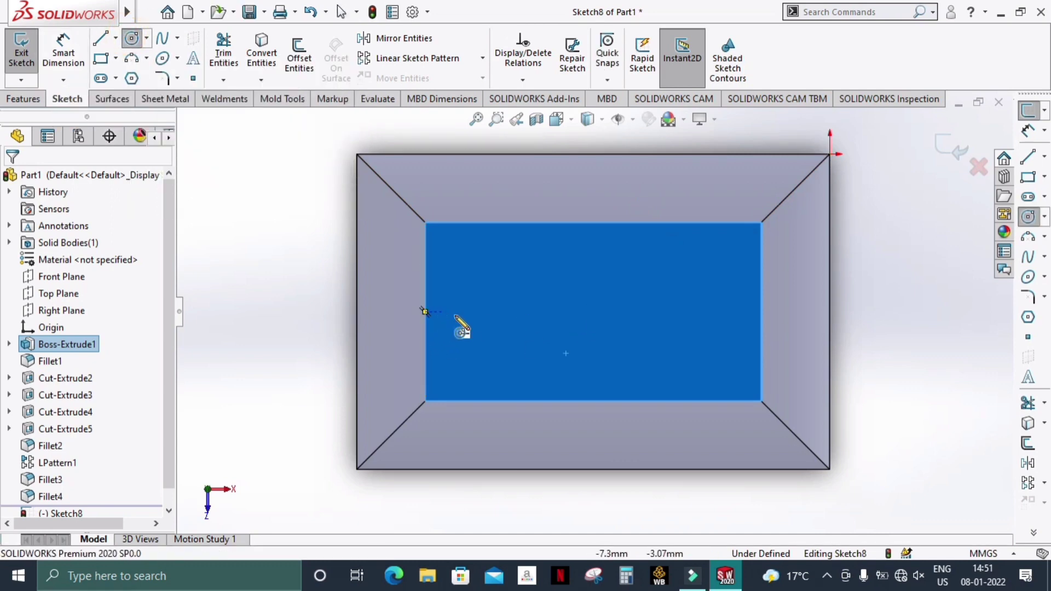
key("Escape")
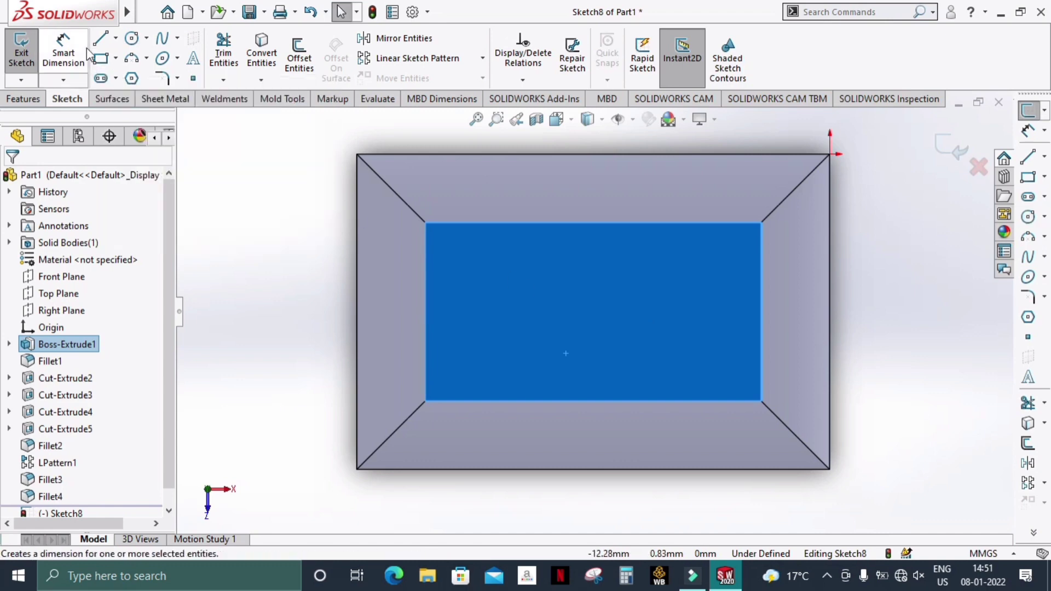
Step: Draw a horizontal centerline across the inner rectangular face, joining the midpoints of its two short edges
left_click(115, 38)
left_click(132, 77)
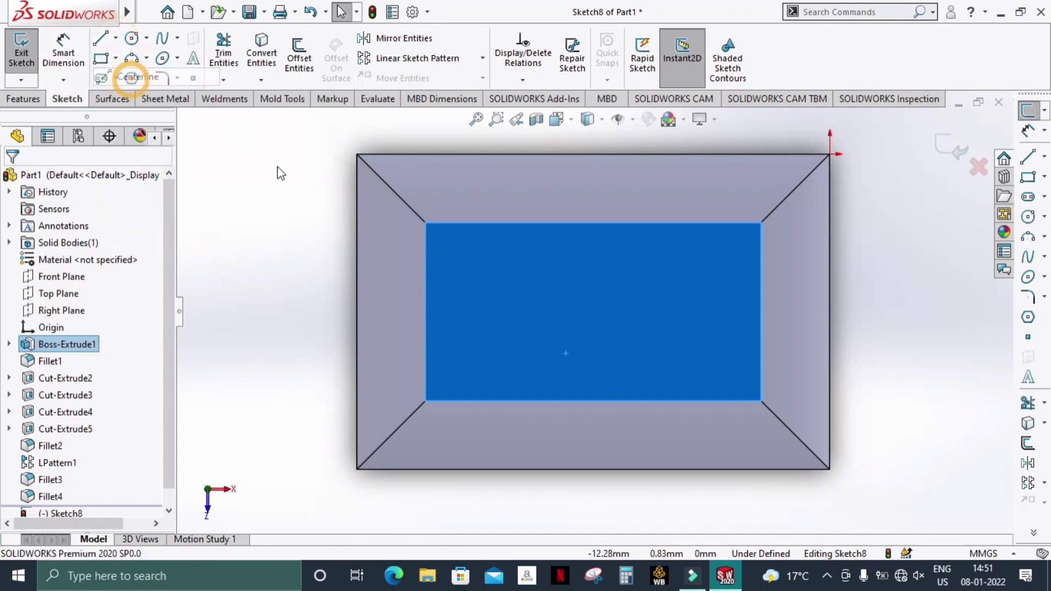
left_click(425, 312)
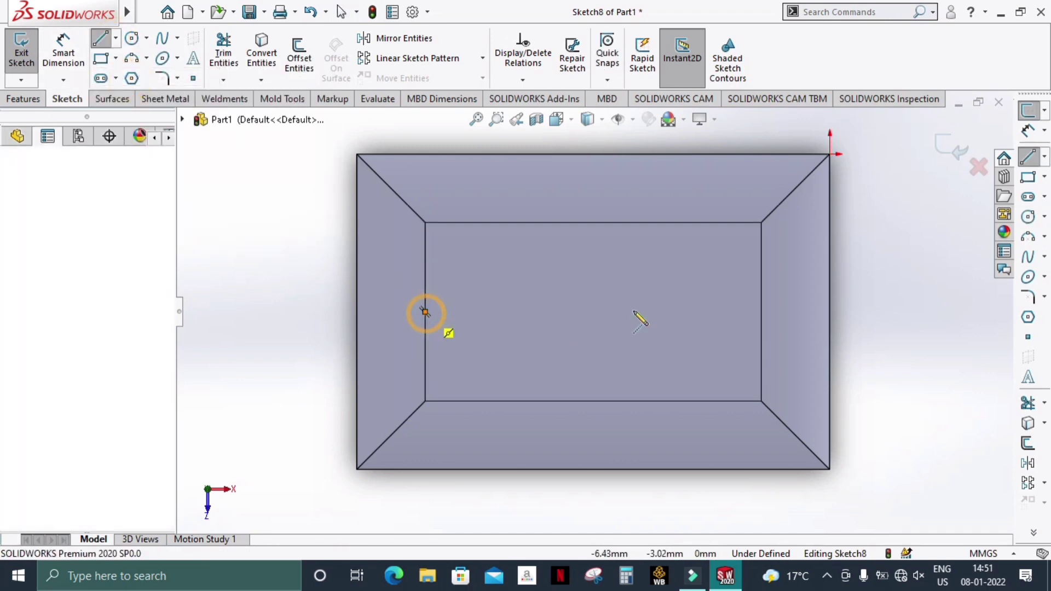
left_click(762, 312)
key("Escape")
key("Escape")
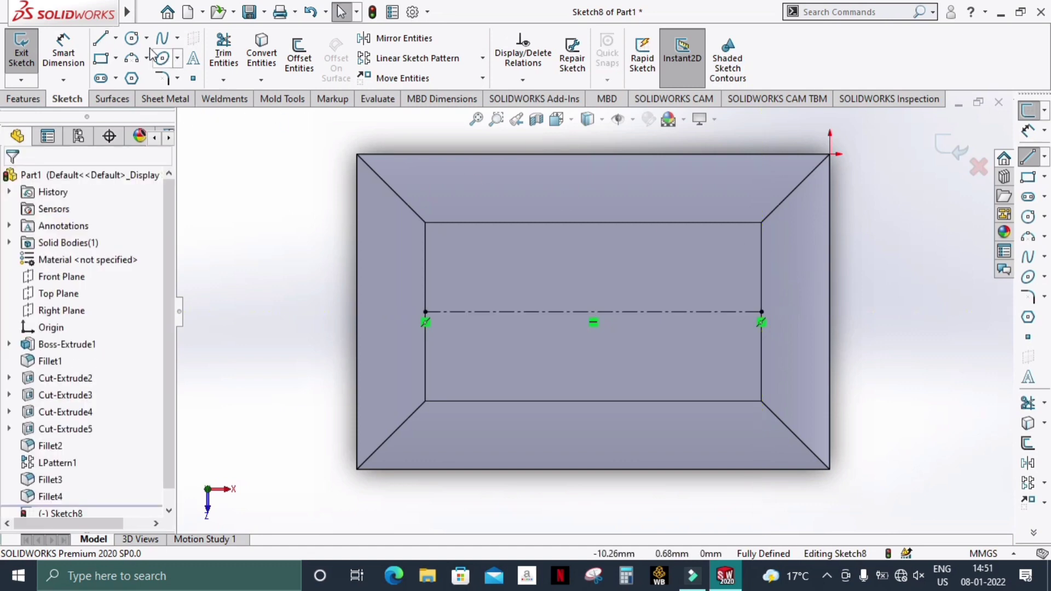
Step: Draw a vertical centerline across the inner rectangular face, joining the midpoints of its two long edges
left_click(115, 44)
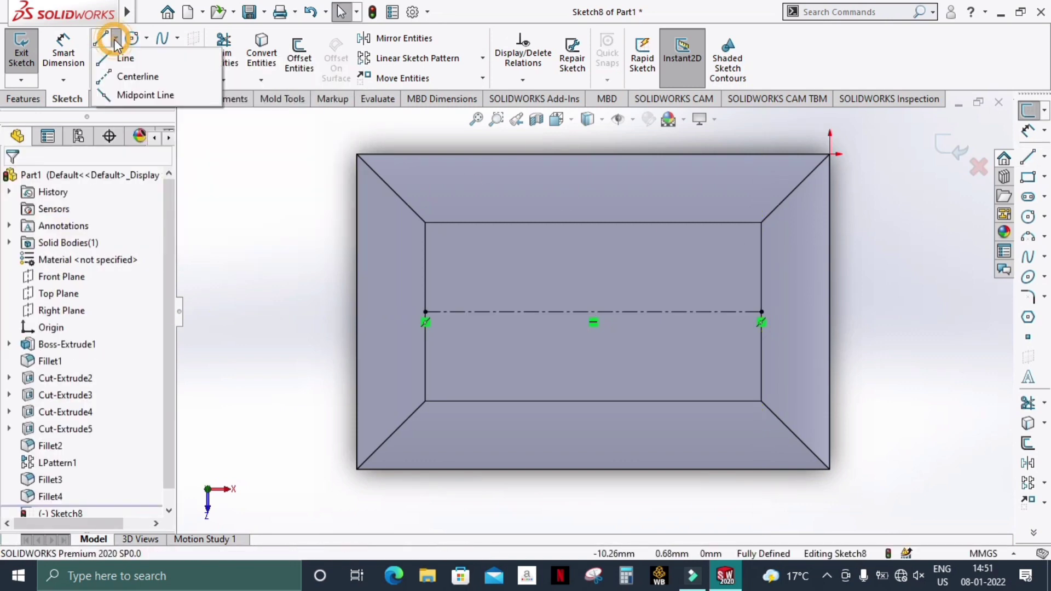
left_click(136, 75)
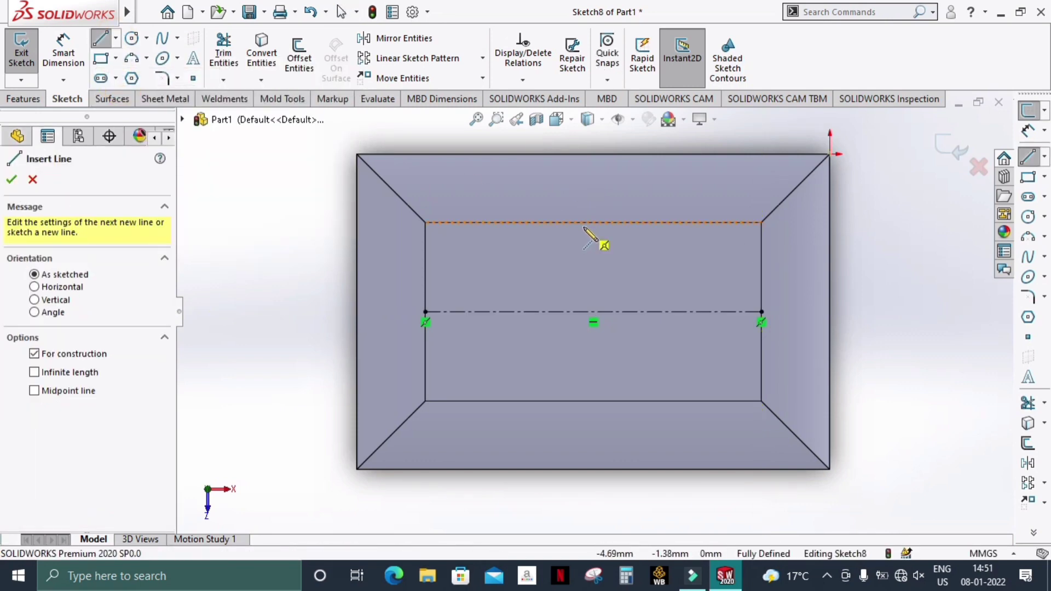
left_click(593, 222)
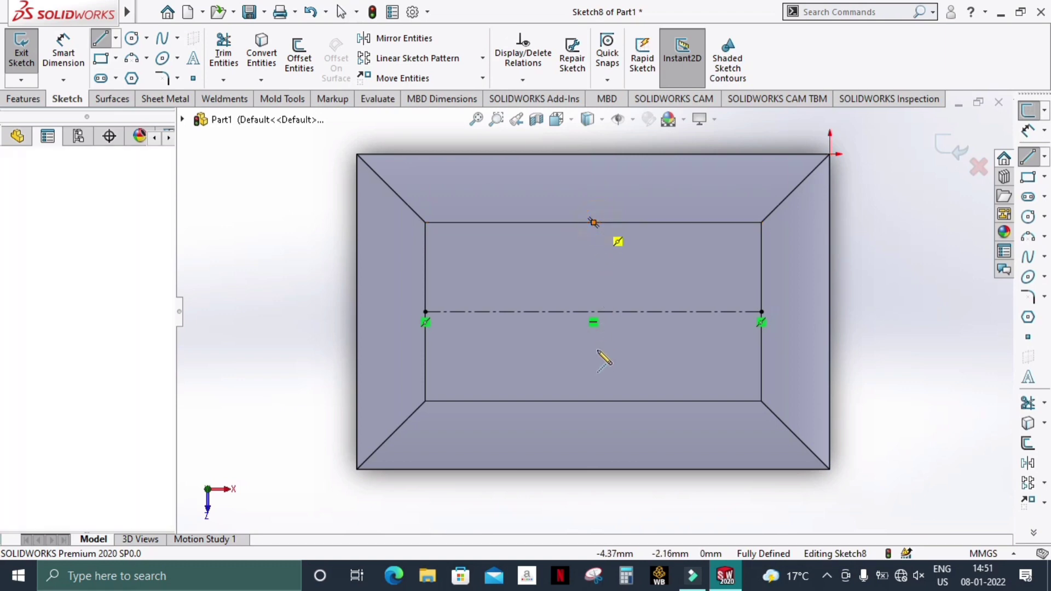
left_click(594, 401)
key("Escape")
key("Escape")
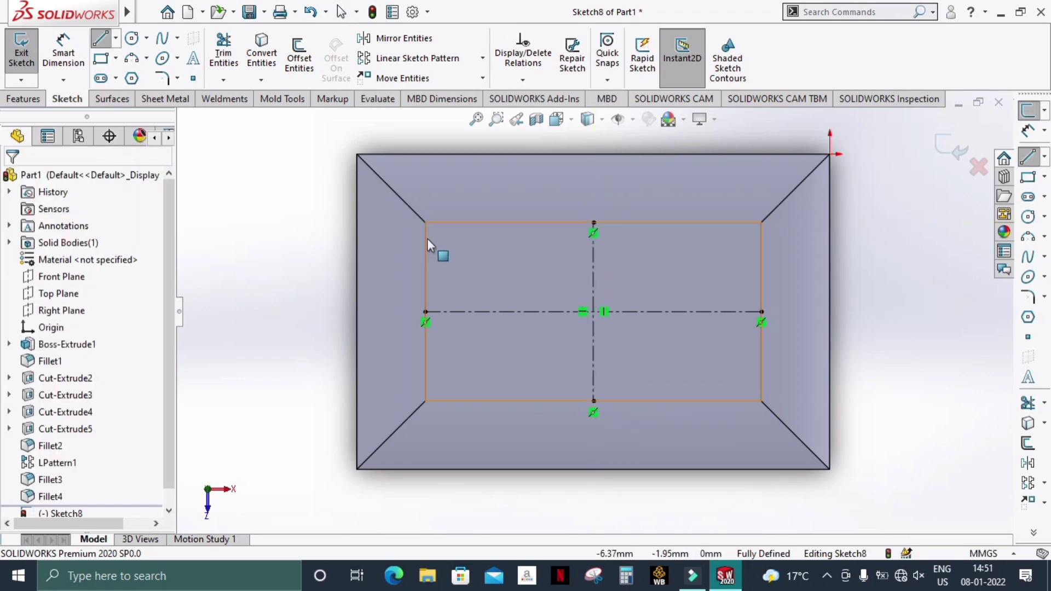
Step: Sketch a circle about 6 mm in diameter centered on the centerline crossing, reaching the block's outer long edges
left_click(131, 39)
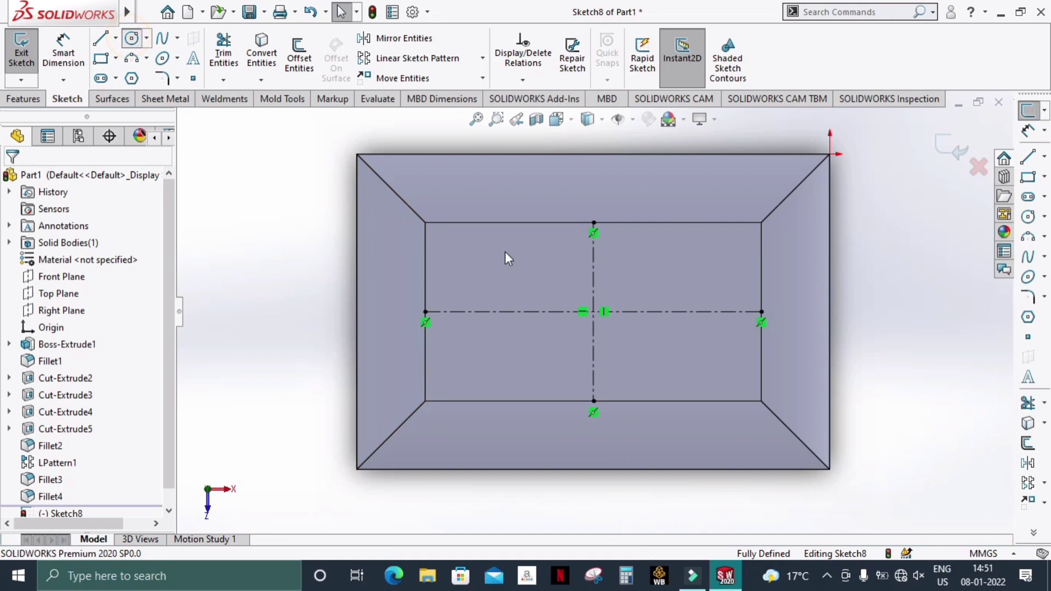
left_click(594, 312)
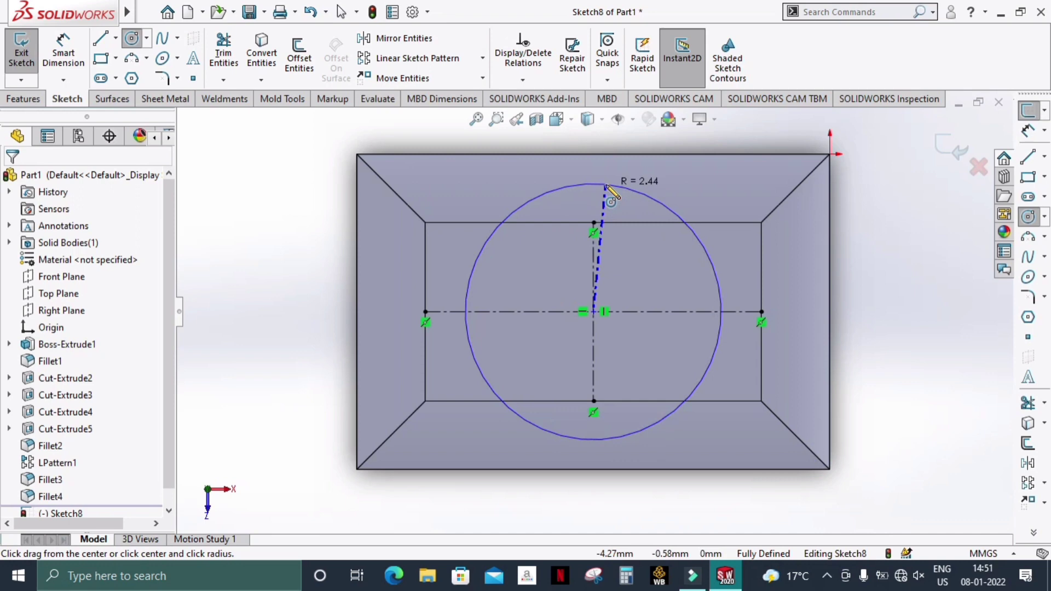
left_click(609, 155)
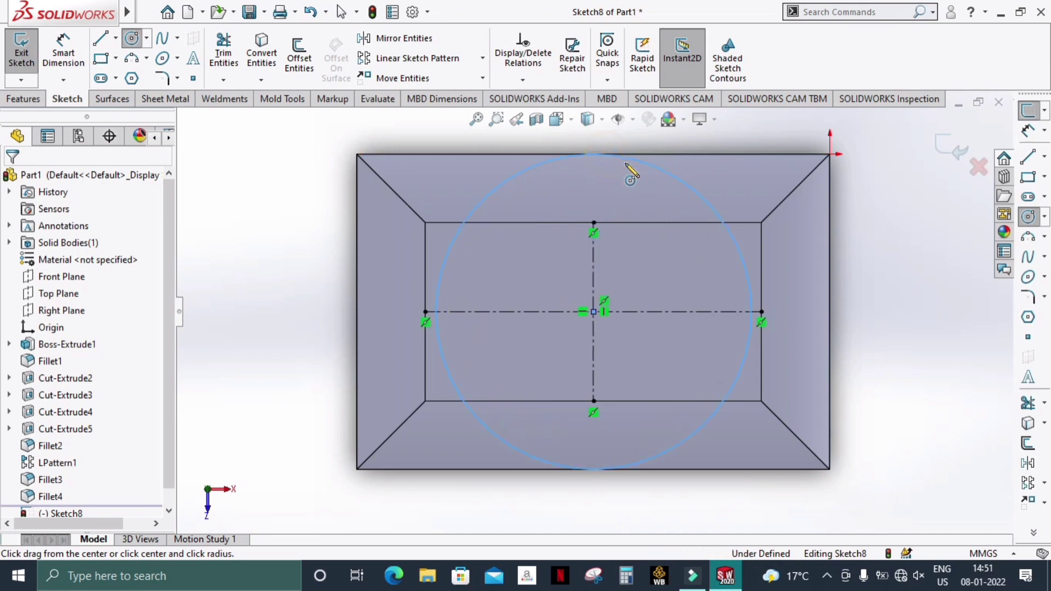
key("Escape")
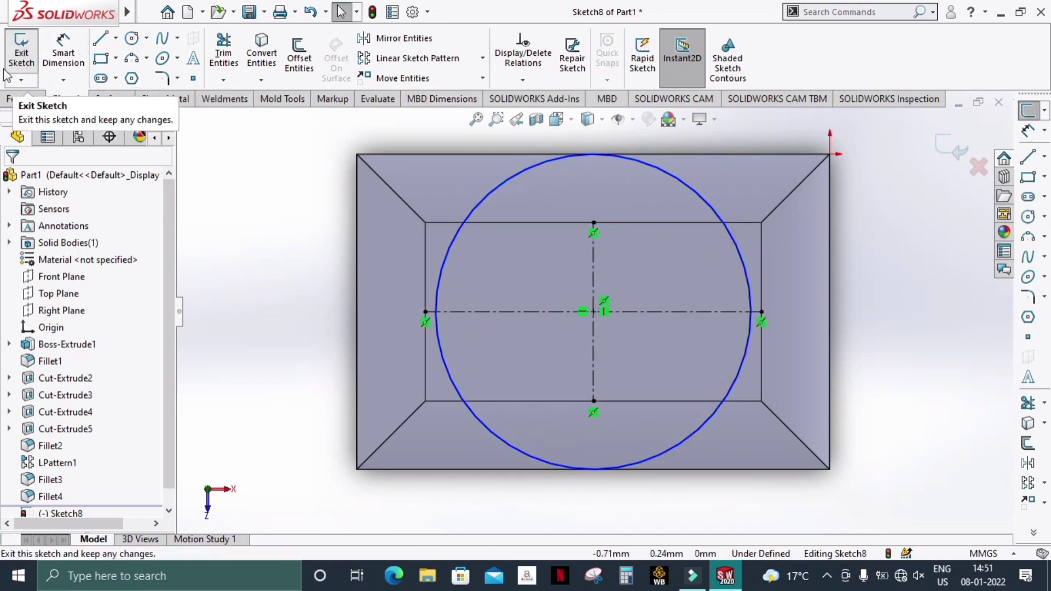
Step: Extrude the circle outward from the end face as a blind boss 10.10 mm long, merged with the ribbed block
left_click(19, 99)
left_click(28, 52)
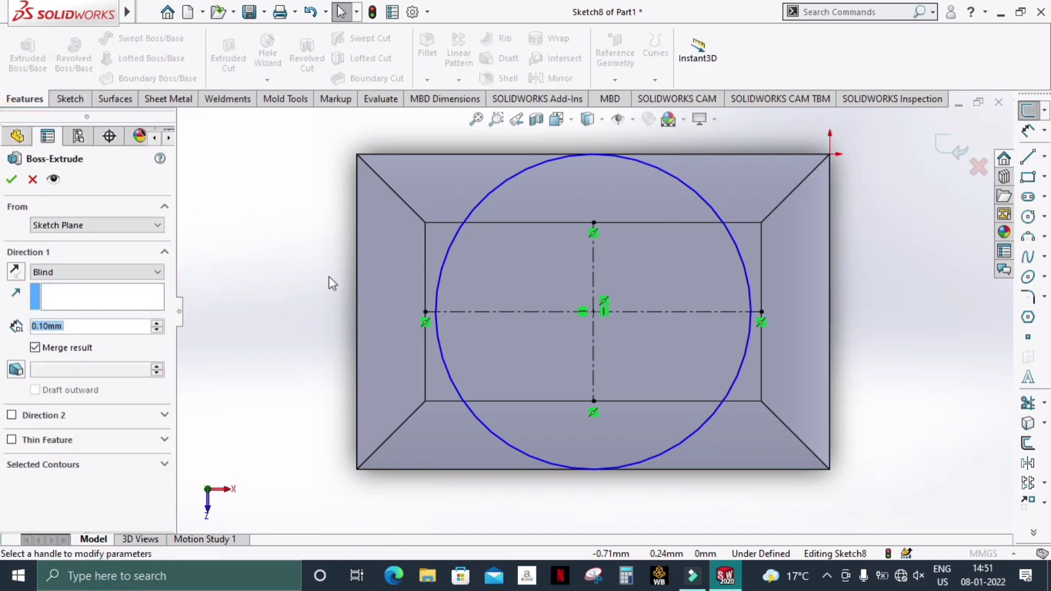
mouse_move(322, 271)
middle_mouse_down()
mouse_move(366, 298)
mouse_move(399, 346)
mouse_move(421, 411)
mouse_move(374, 355)
middle_mouse_up()
scroll(805, 389, "down", 5)
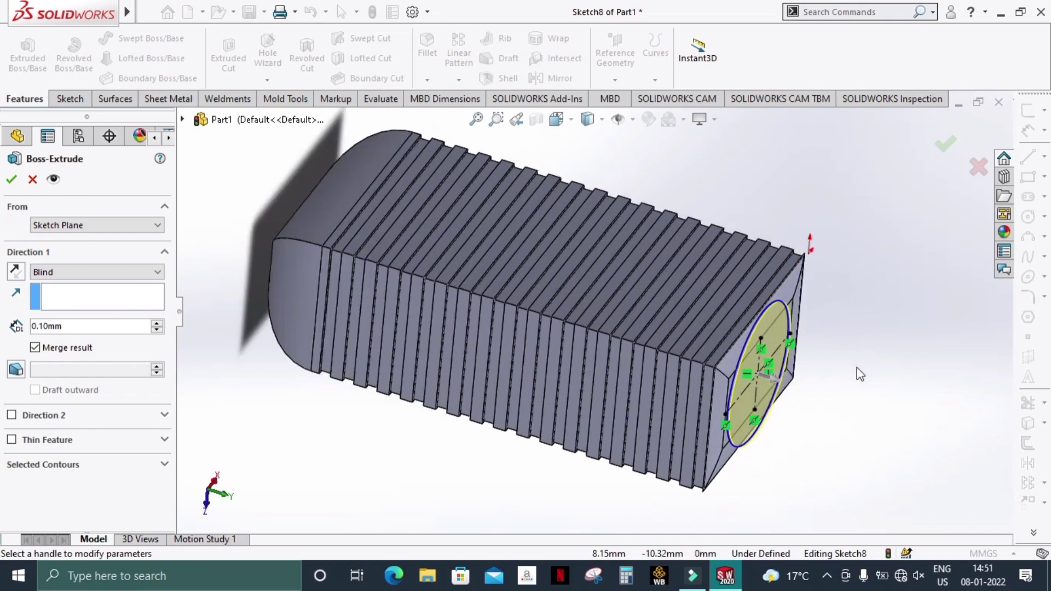
scroll(576, 318, "up", 3)
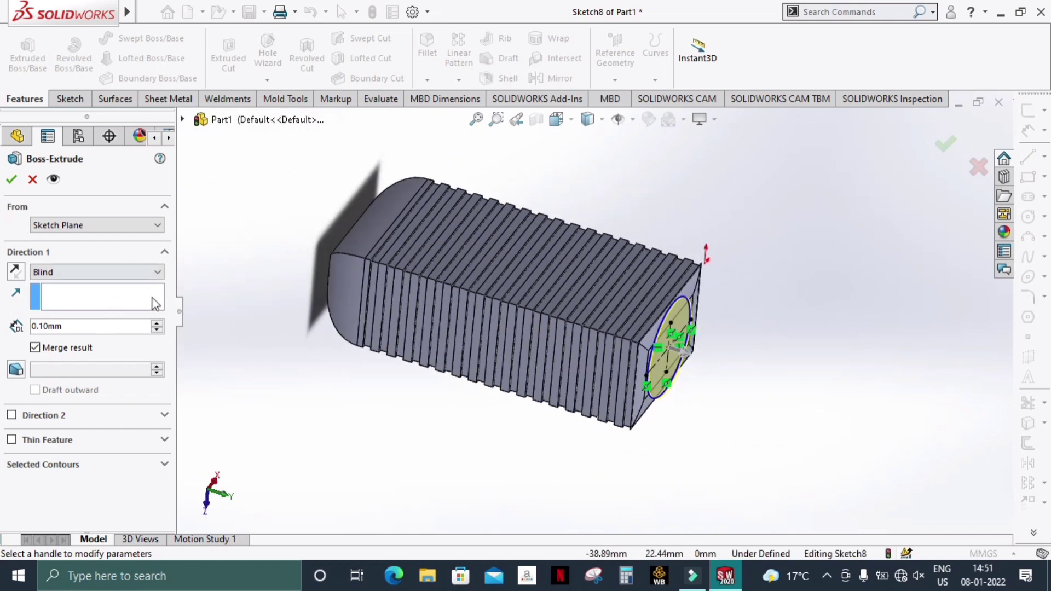
left_click(159, 323)
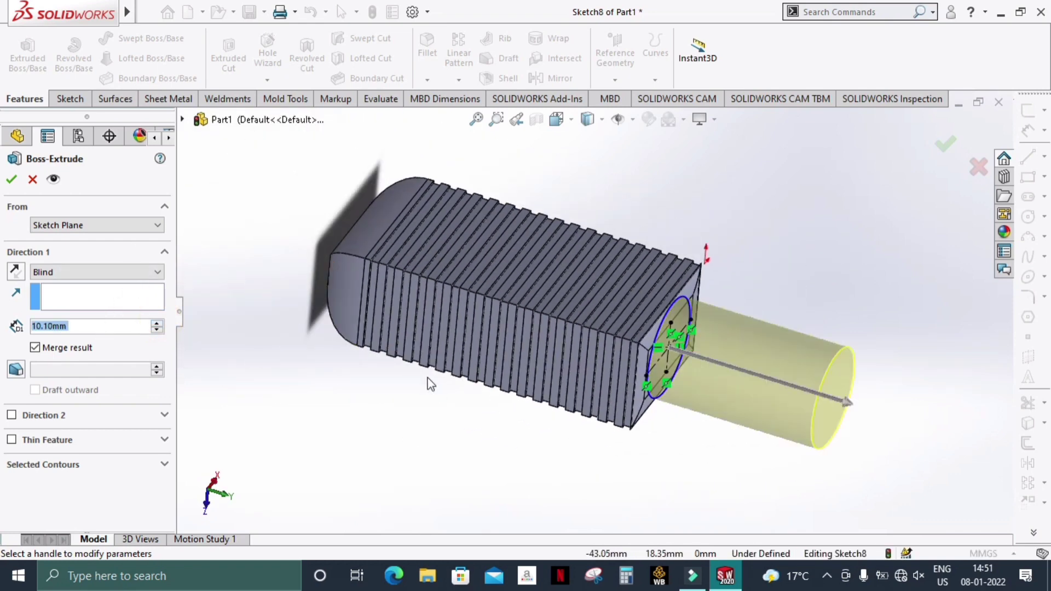
middle_click_drag(430, 383, 437, 459)
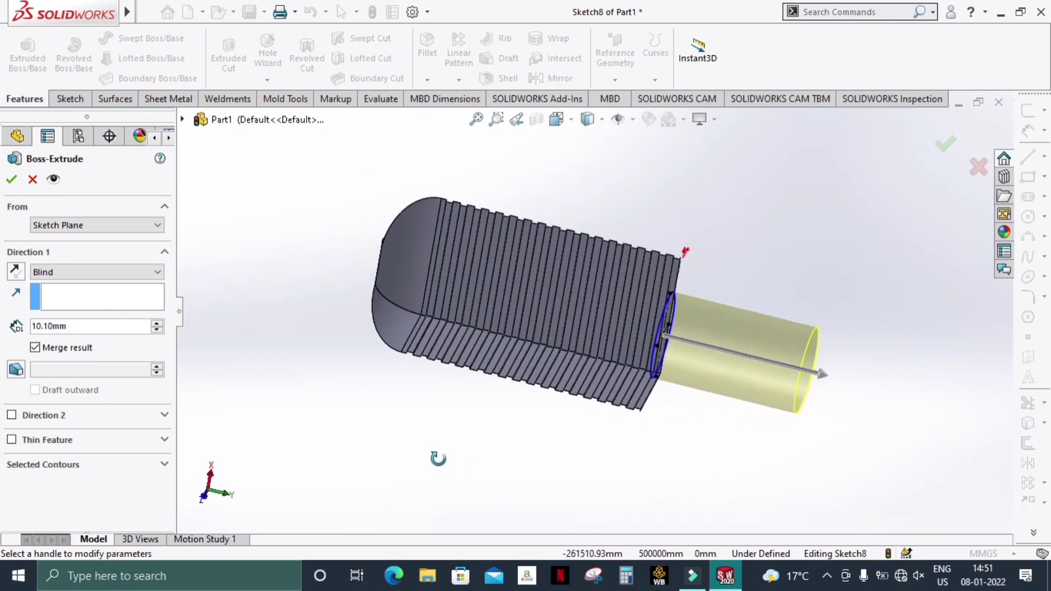
left_click(12, 181)
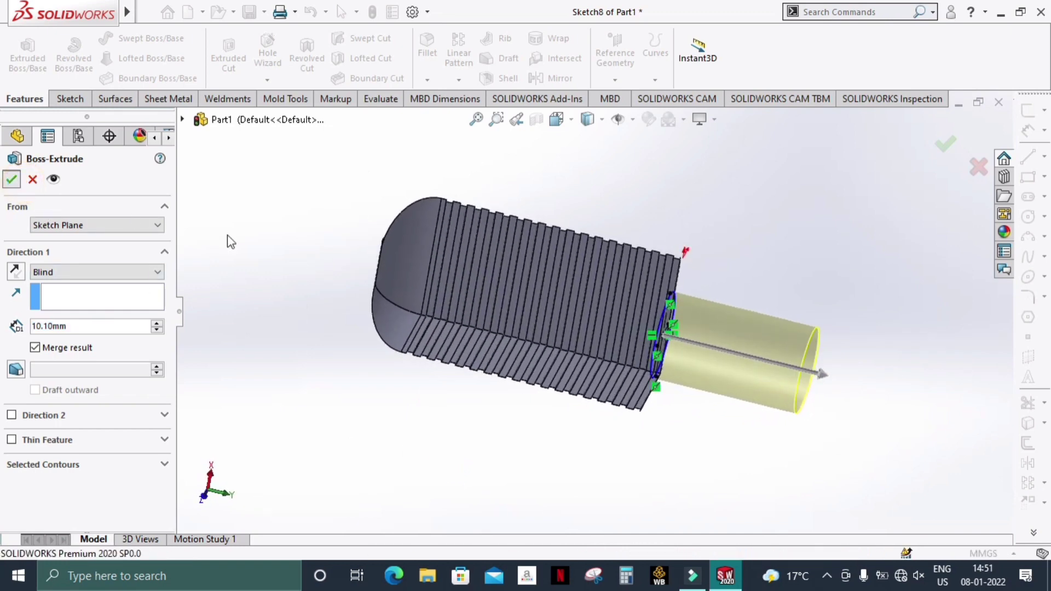
Step: Round the circular edge at the cylinder's free end with a 3 mm radius fillet
scroll(837, 342, "down", 5)
middle_click_drag(838, 342, 672, 292)
left_click(673, 291)
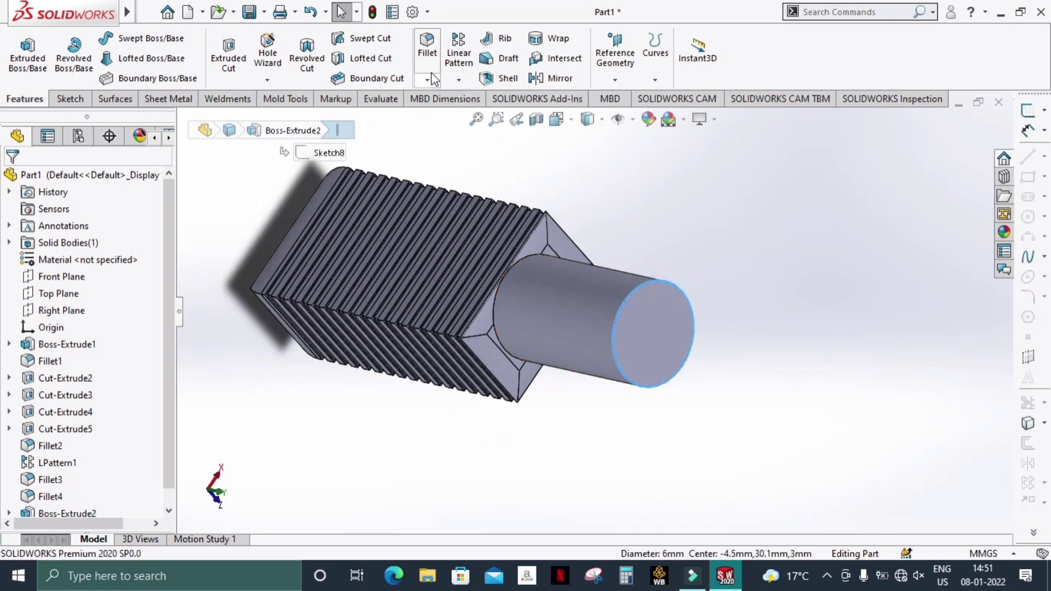
left_click(427, 53)
left_click(133, 491)
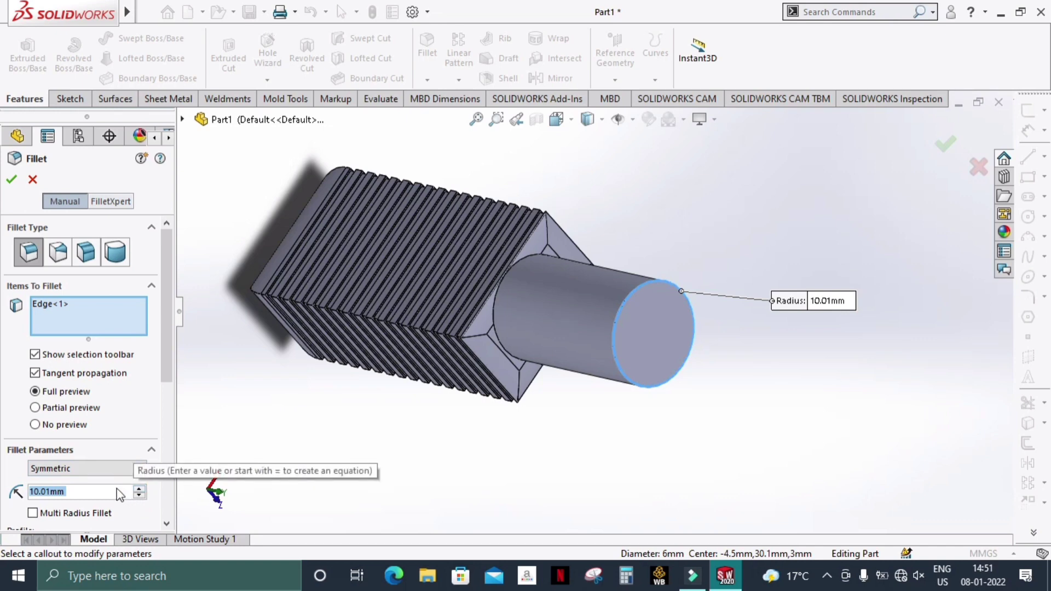
type("5")
key("Return")
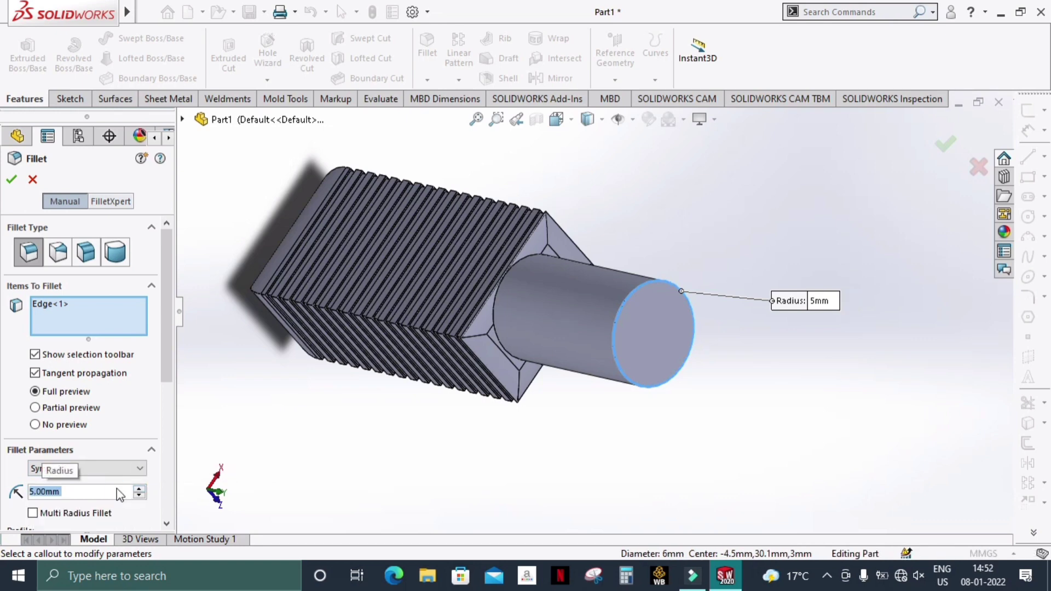
key("Return")
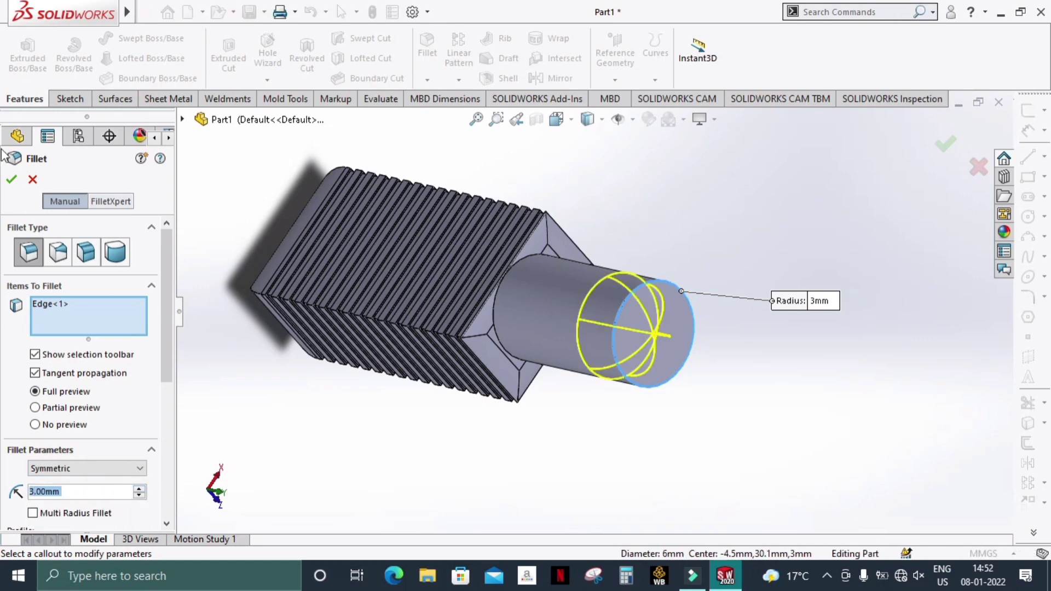
left_click(10, 182)
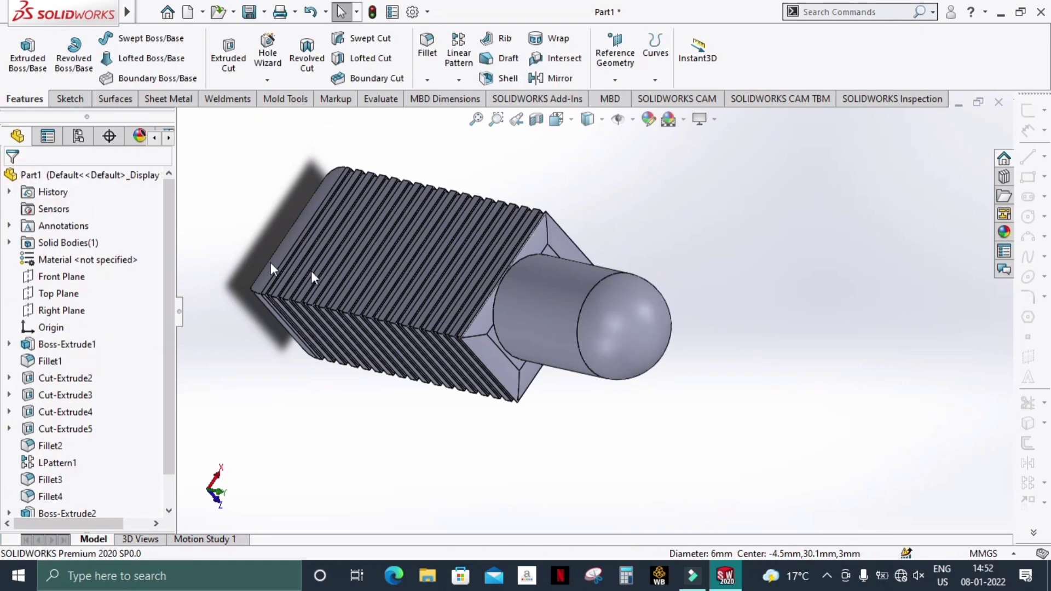
Step: Apply the blue appearance from the Plastic appearances to the whole part
middle_click_drag(716, 286, 749, 331)
scroll(809, 316, "up", 2)
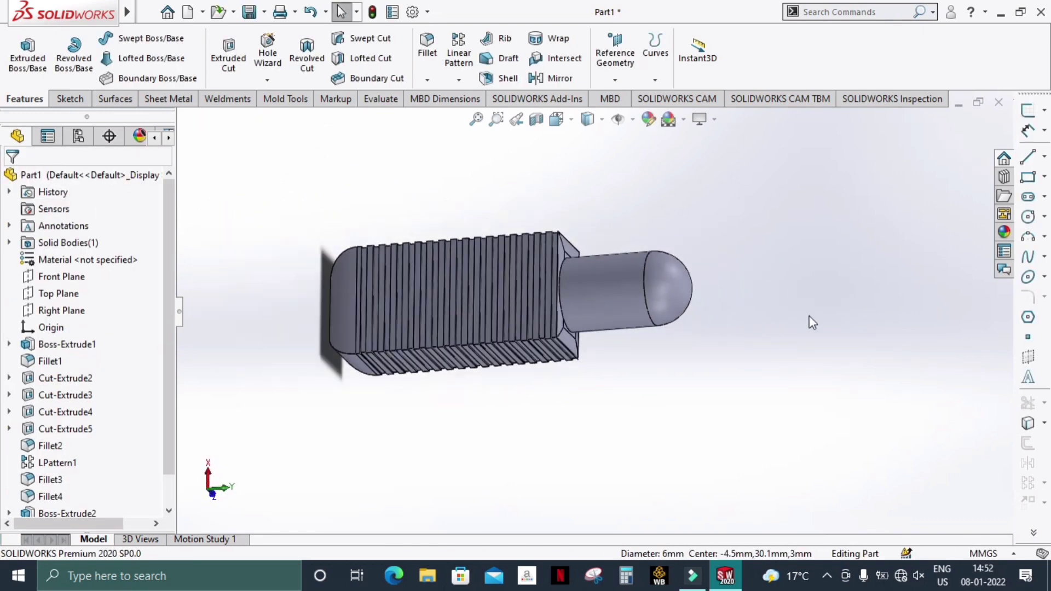
middle_click_drag(810, 316, 825, 356)
scroll(623, 323, "down", 3)
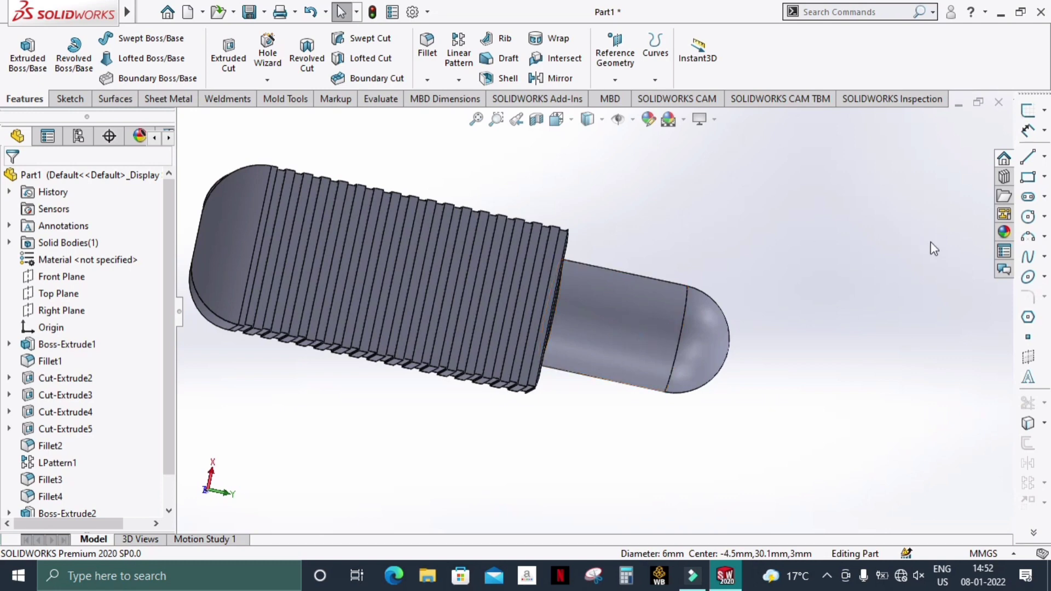
left_click(1005, 233)
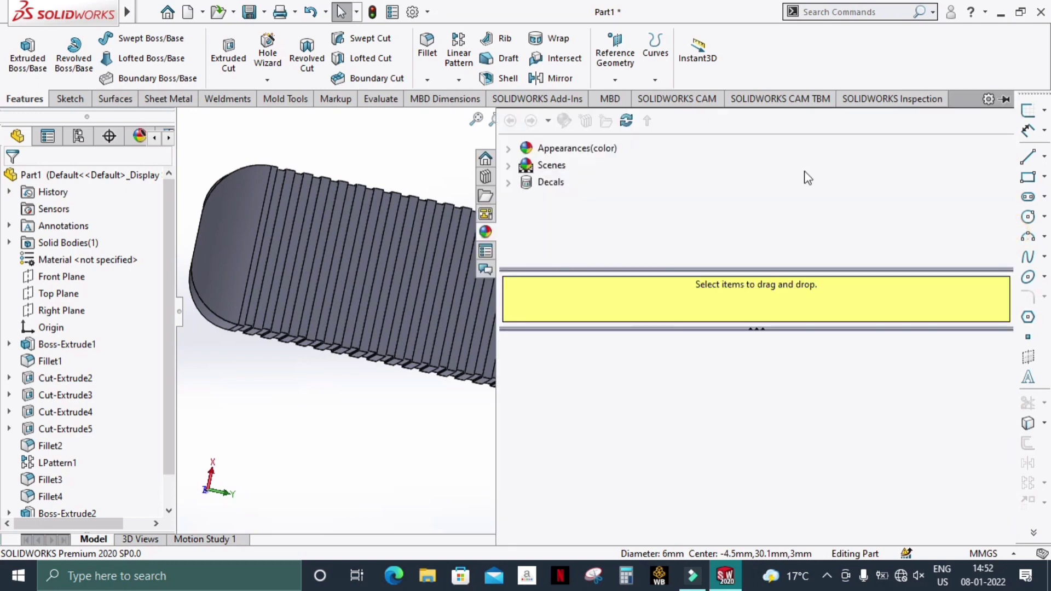
left_click(509, 151)
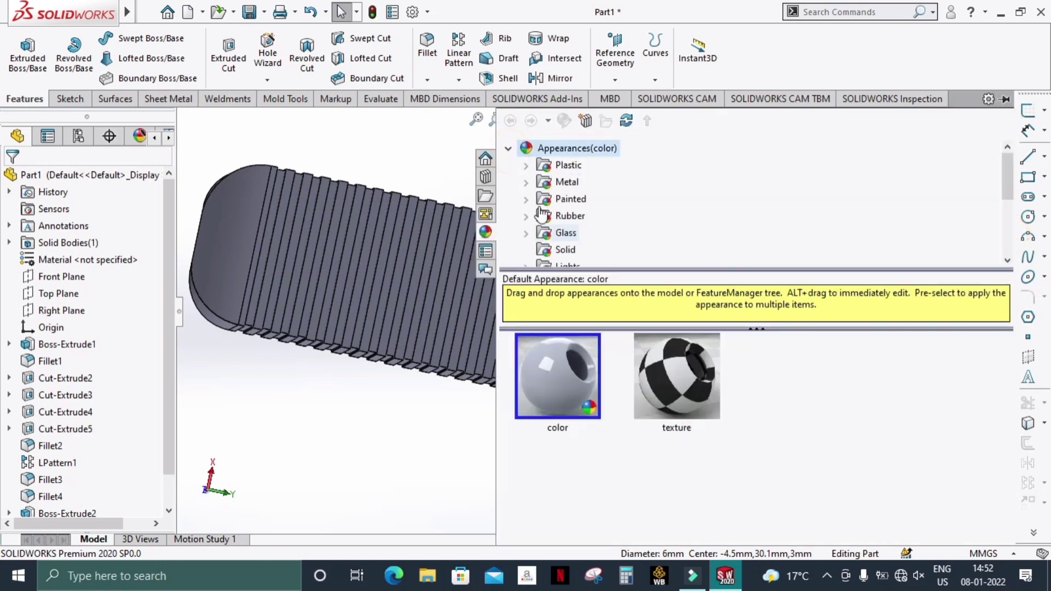
double_click(564, 165)
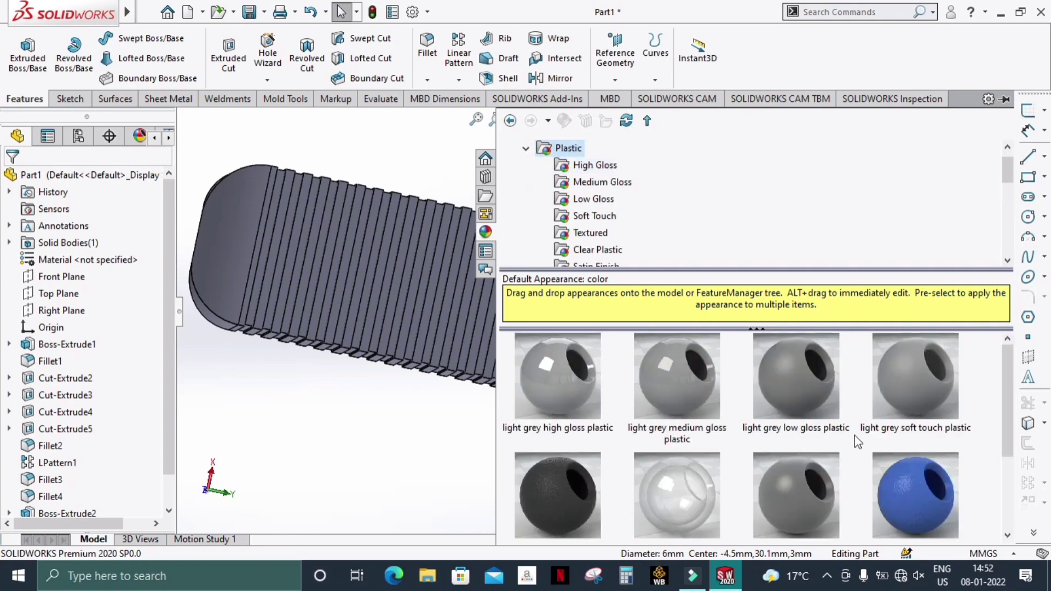
left_click_drag(918, 493, 363, 268)
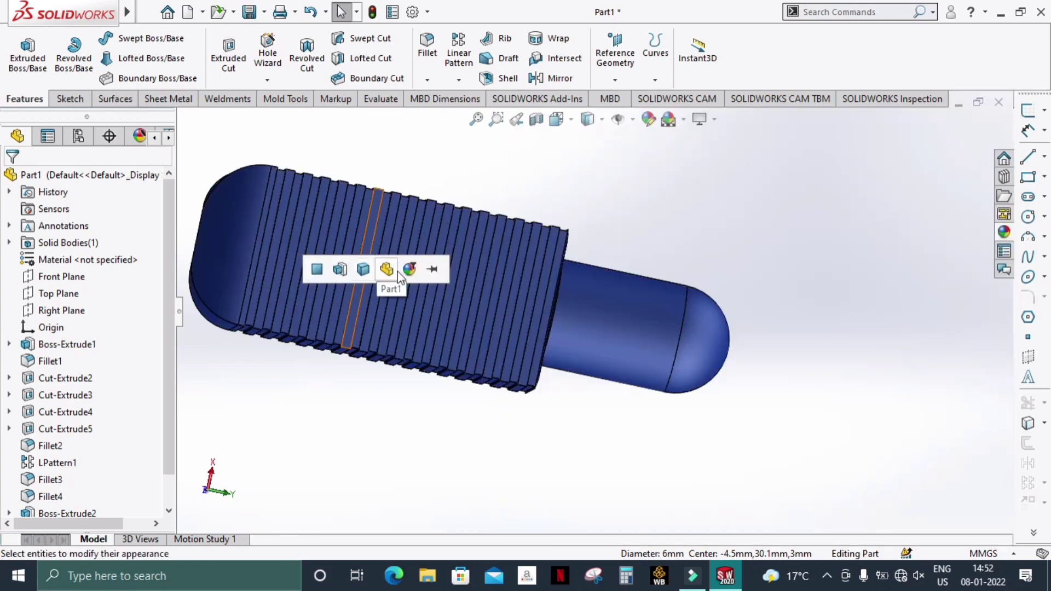
left_click(389, 270)
Step: Display the part in a four-view layout with front, left, top and trimetric views
middle_click_drag(392, 277, 495, 416)
left_click(571, 120)
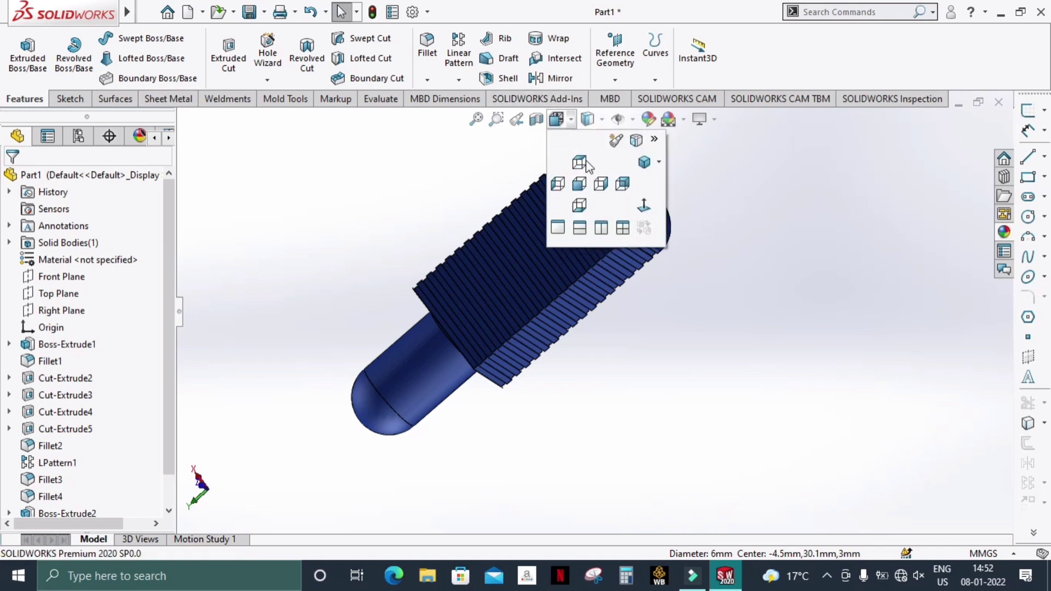
left_click(622, 227)
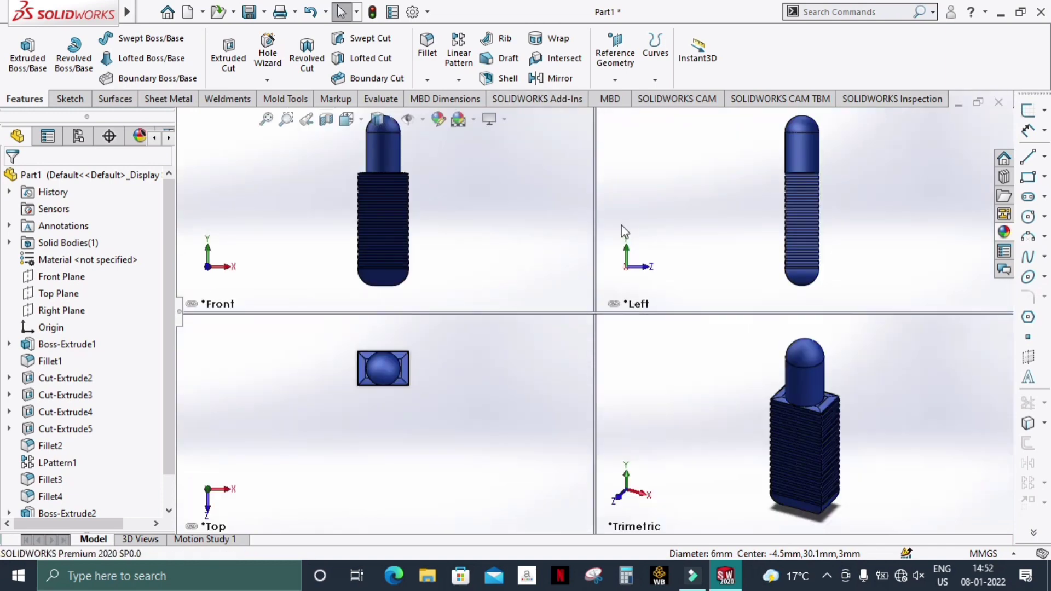